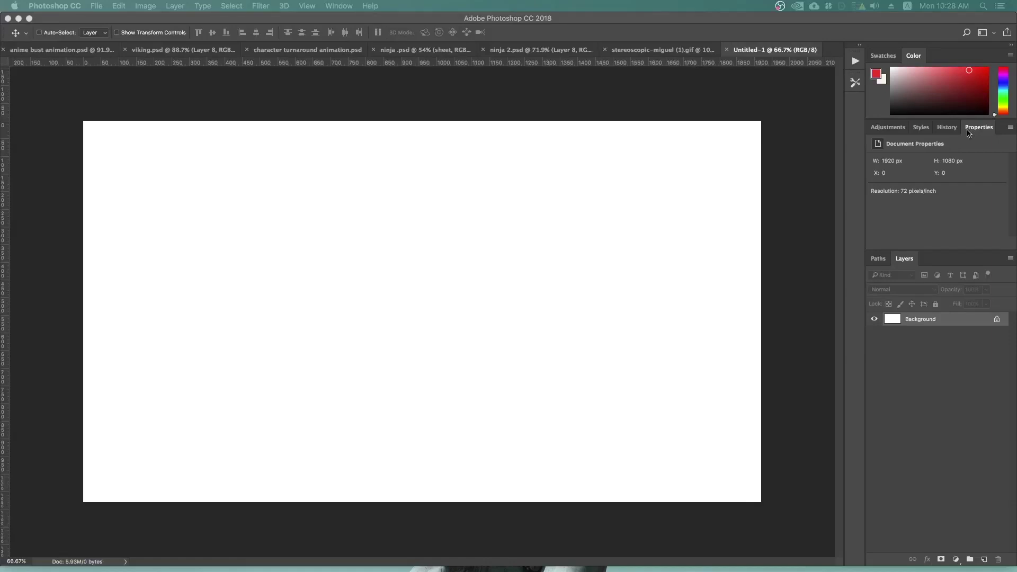
Bring the Photoshop window to the front so the Tools panel appears beside the blank canvas.
{"action": "left_click", "coordinate": [772, 105]}
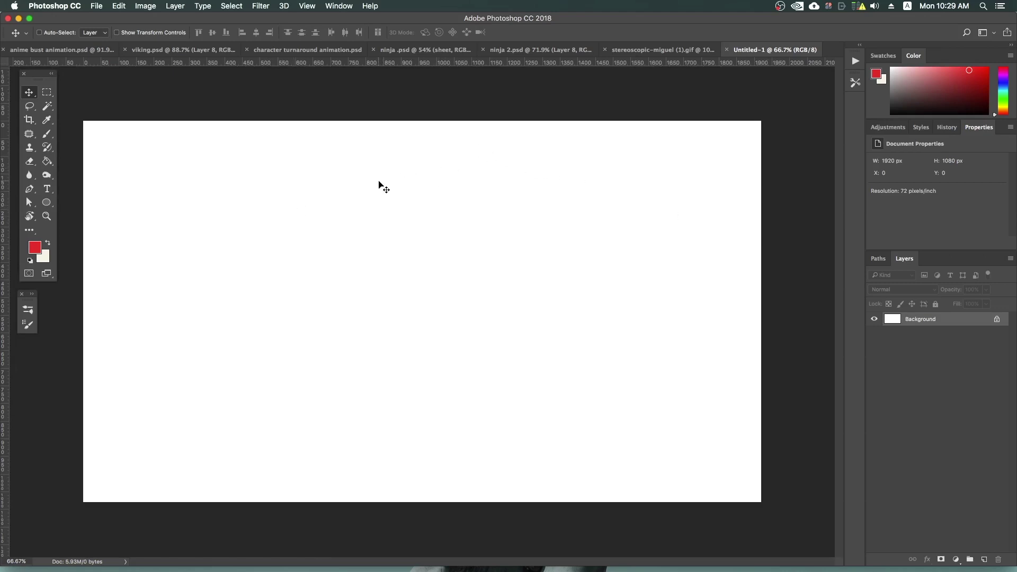
Select the Brush, add Layer 1 above Background, and show the Timeline panel.
{"action": "key", "text": "b"}
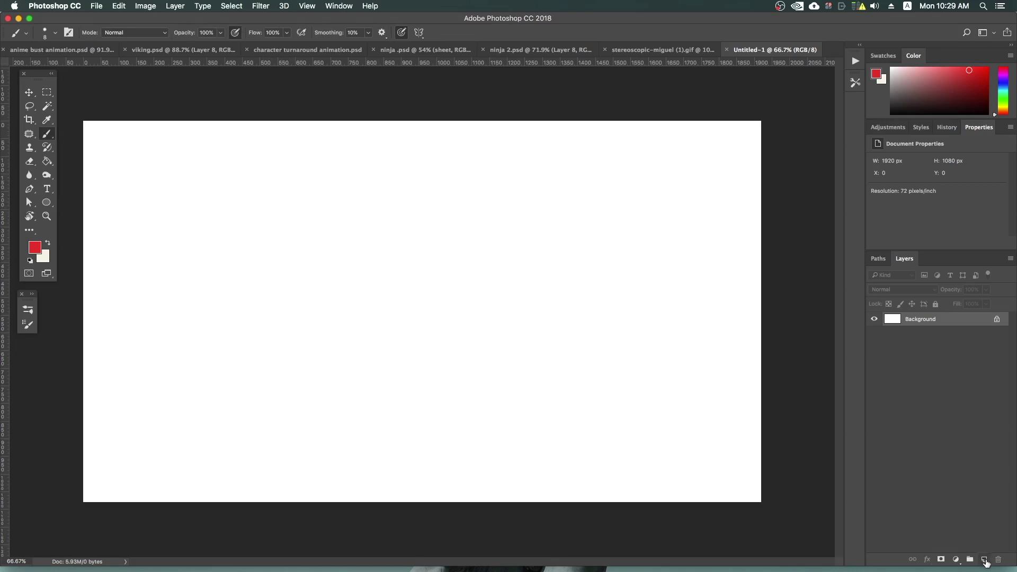
{"action": "left_click", "coordinate": [984, 560]}
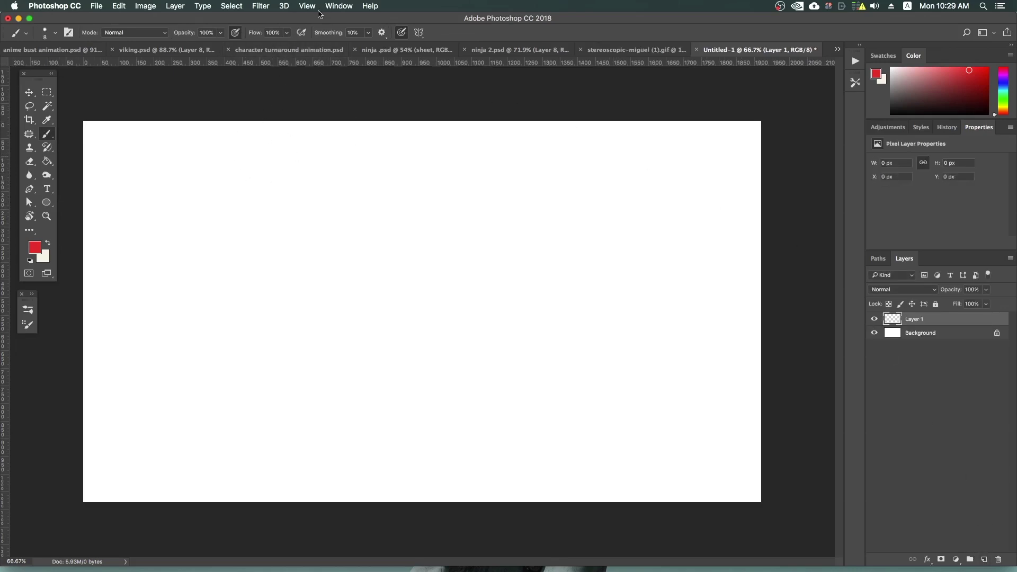
{"action": "left_click", "coordinate": [338, 7]}
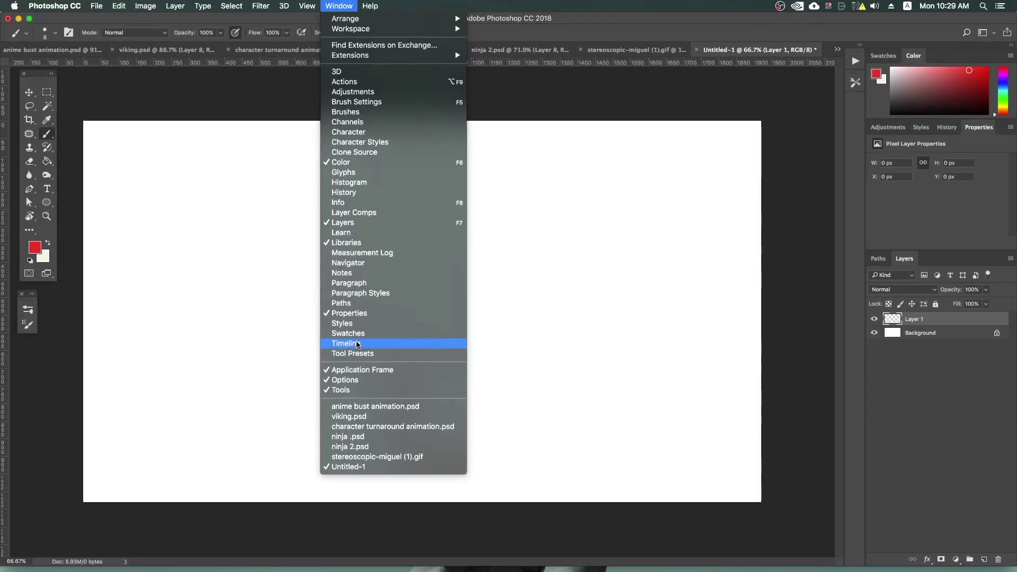
{"action": "left_click", "coordinate": [356, 345]}
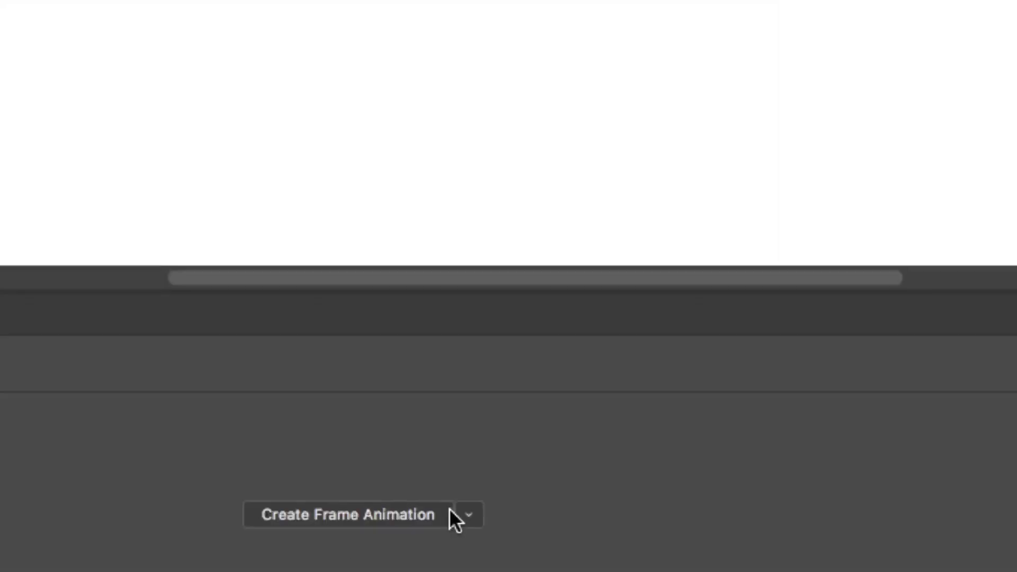
{"action": "left_click", "coordinate": [456, 512]}
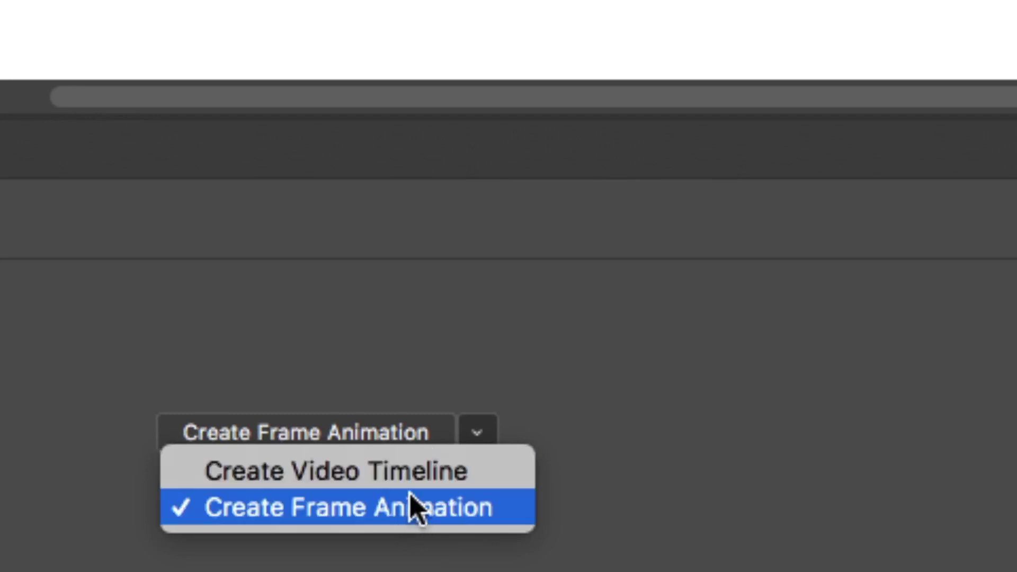
Create a frame animation and set frame 1's delay to 0 seconds via Other….
{"action": "left_click", "coordinate": [330, 510]}
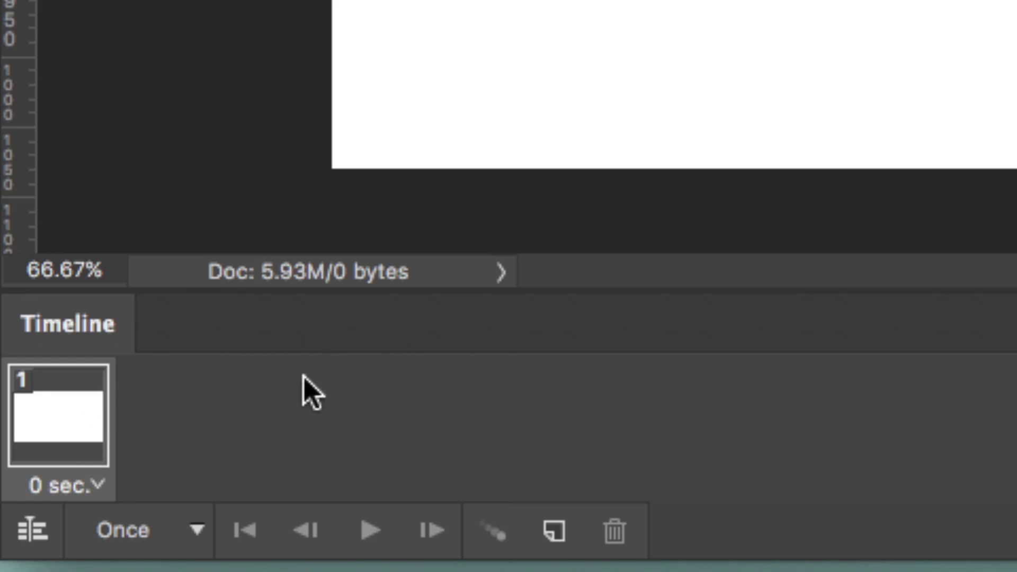
{"action": "left_click", "coordinate": [97, 485]}
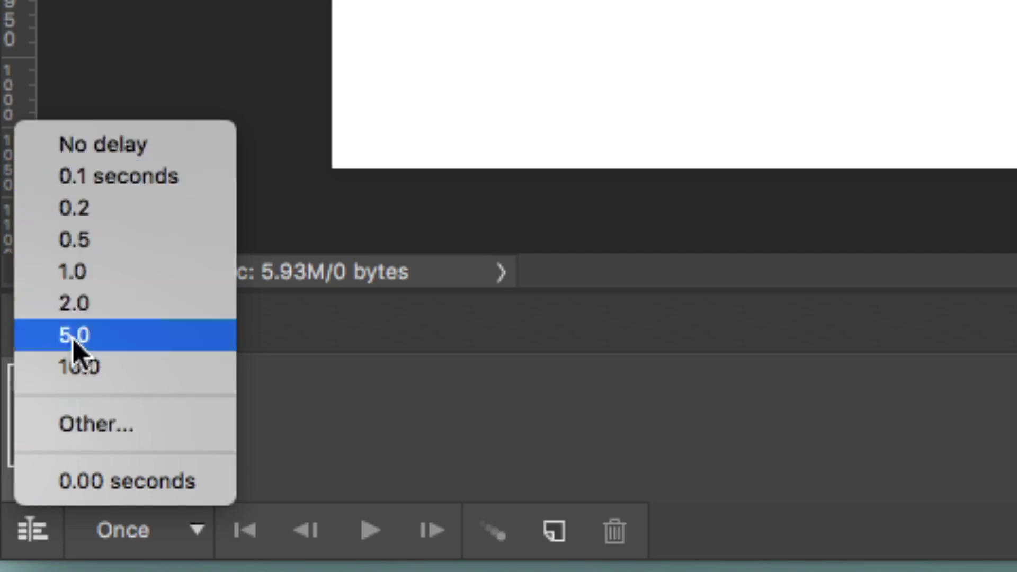
{"action": "left_click", "coordinate": [90, 424]}
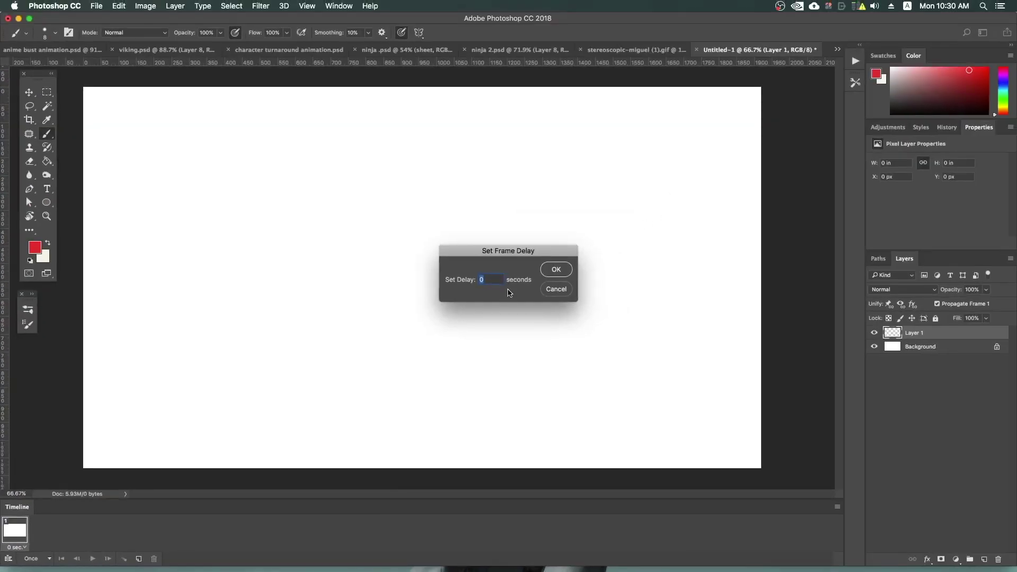
{"action": "left_click", "coordinate": [559, 290]}
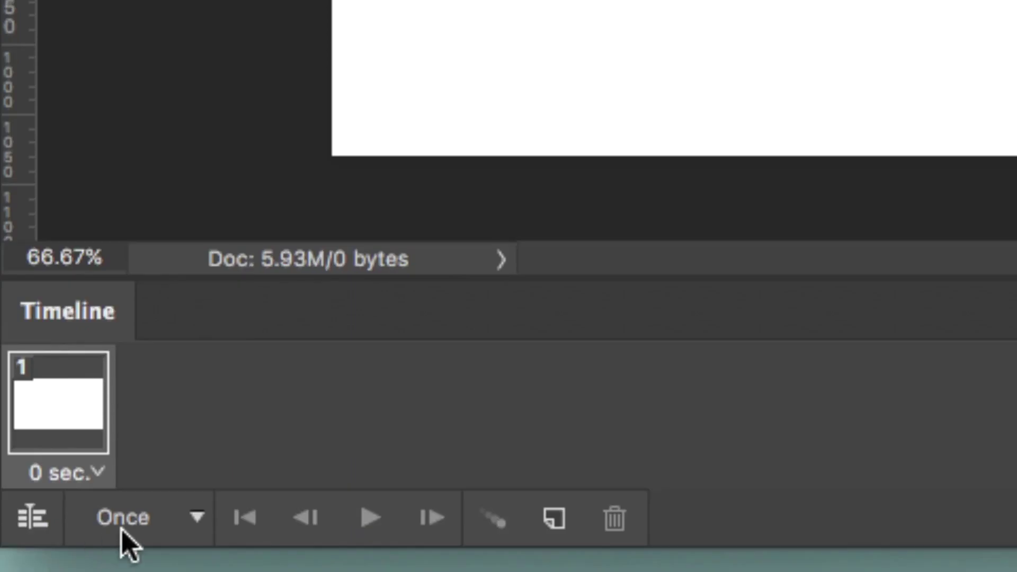
Change the animation looping from Once to Forever.
{"action": "left_click", "coordinate": [124, 531]}
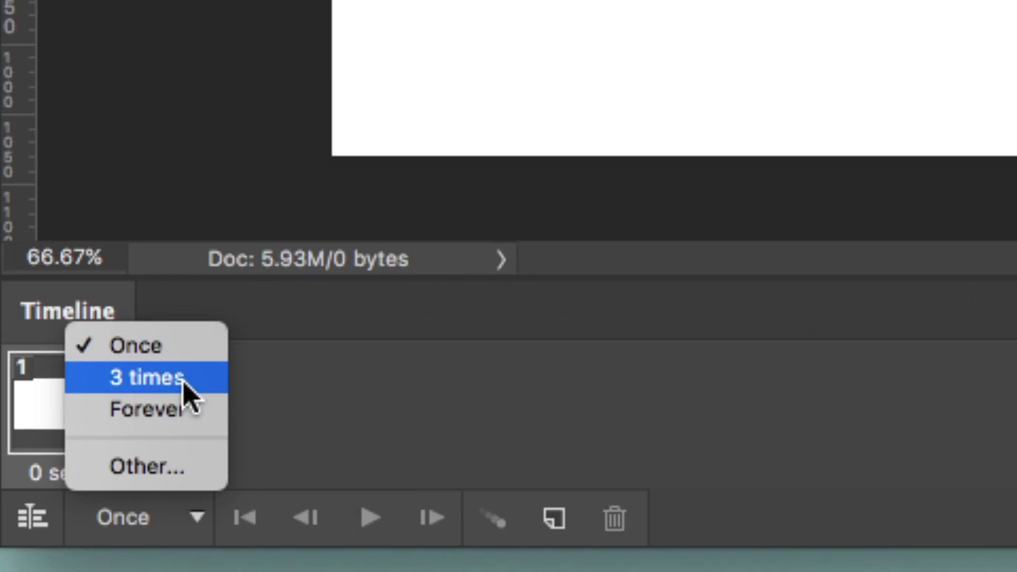
{"action": "left_click", "coordinate": [168, 411]}
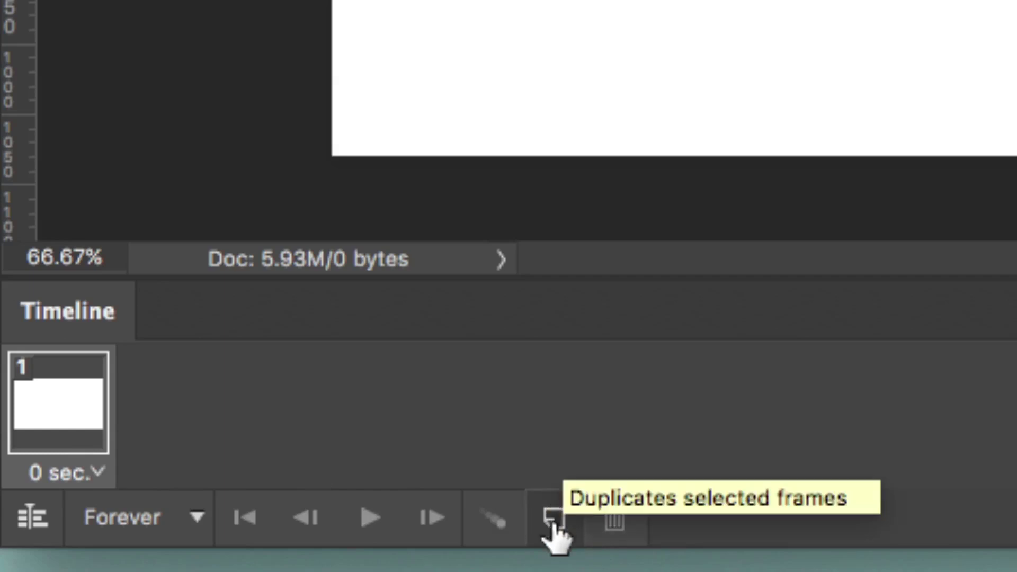
{"action": "left_click", "coordinate": [553, 525]}
{"action": "left_click", "coordinate": [553, 525]}
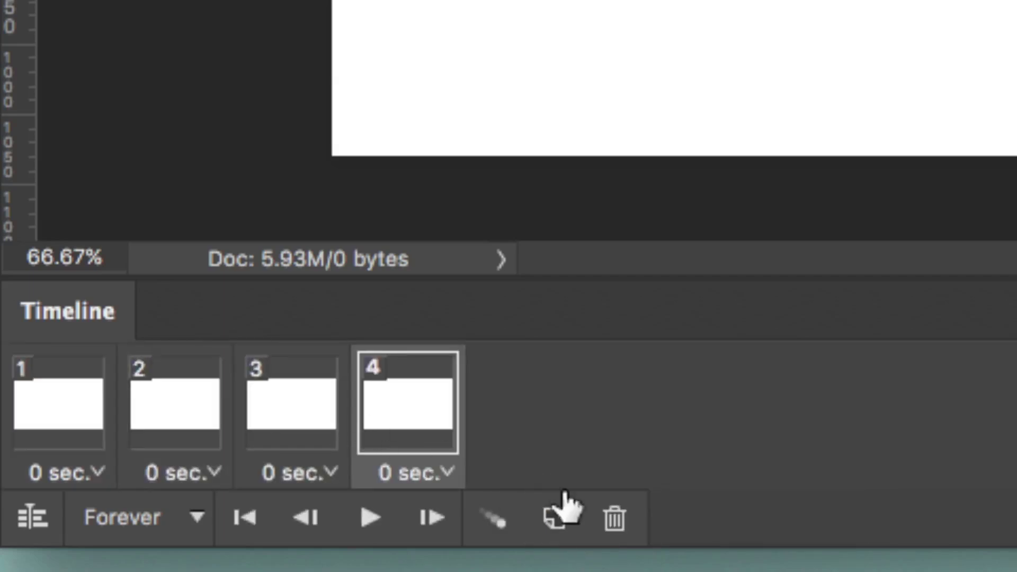
{"action": "left_click", "coordinate": [291, 408]}
{"action": "left_click", "coordinate": [614, 518]}
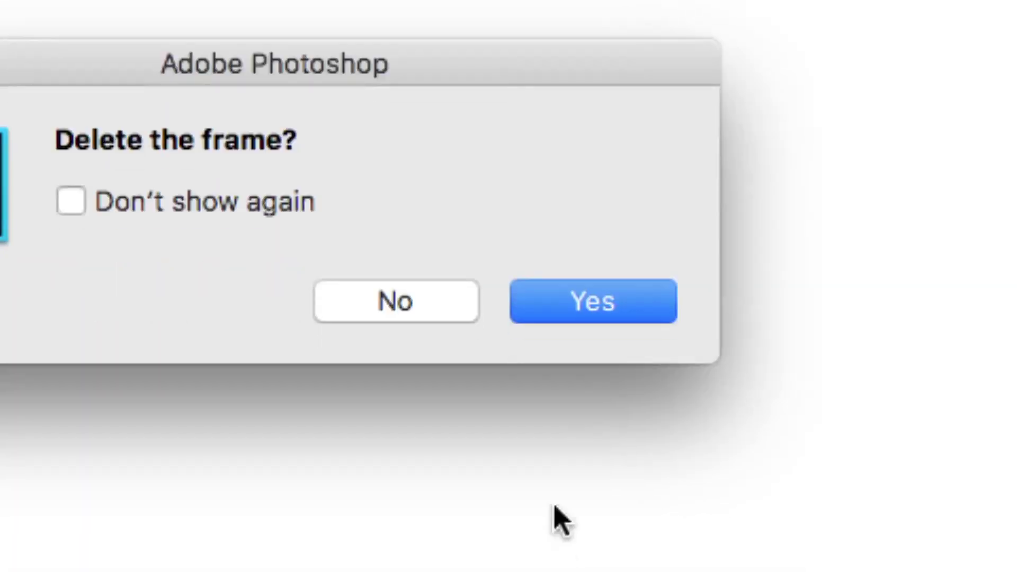
{"action": "left_click", "coordinate": [593, 299]}
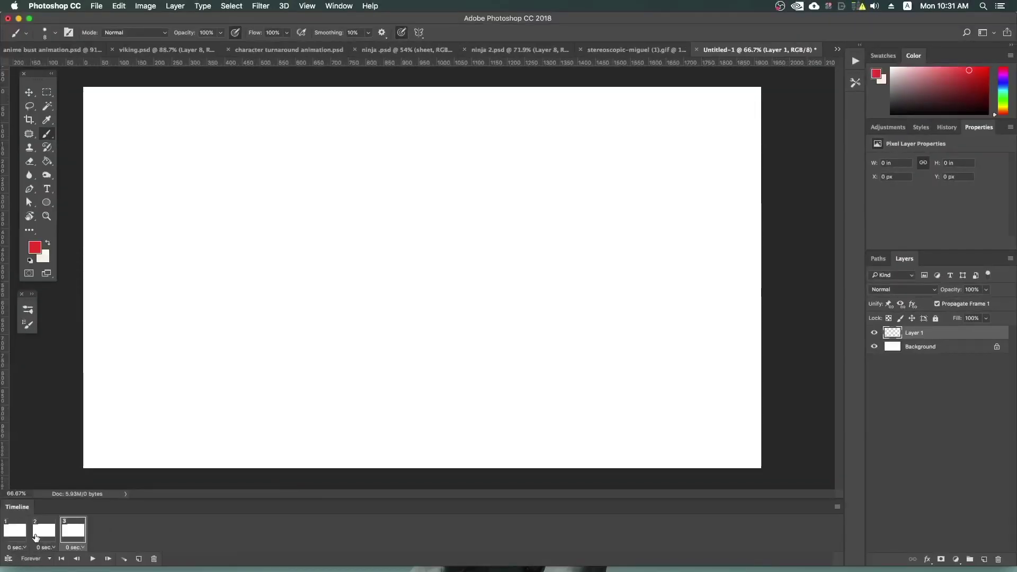
{"action": "left_click", "coordinate": [153, 559]}
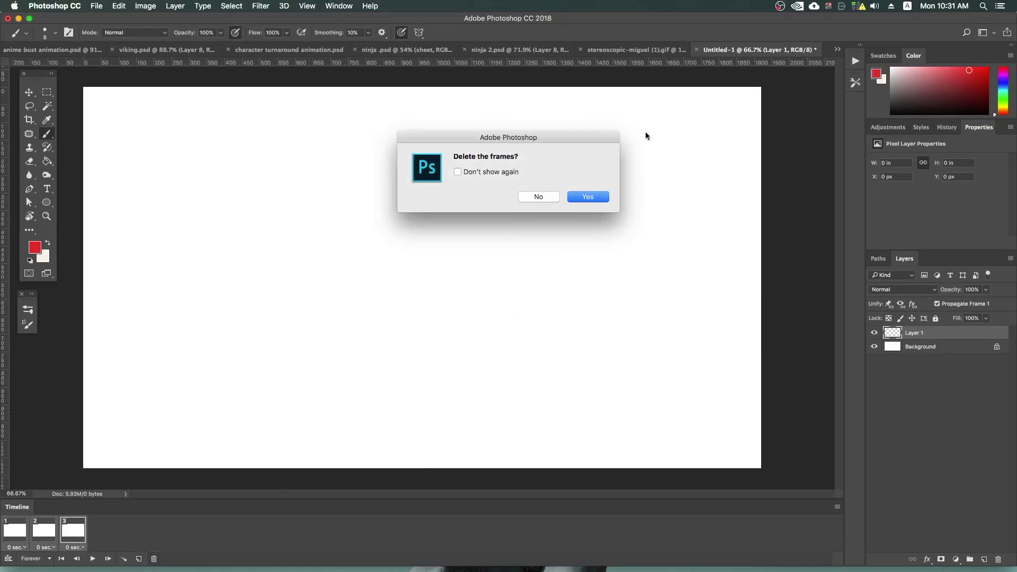
{"action": "left_click", "coordinate": [588, 200]}
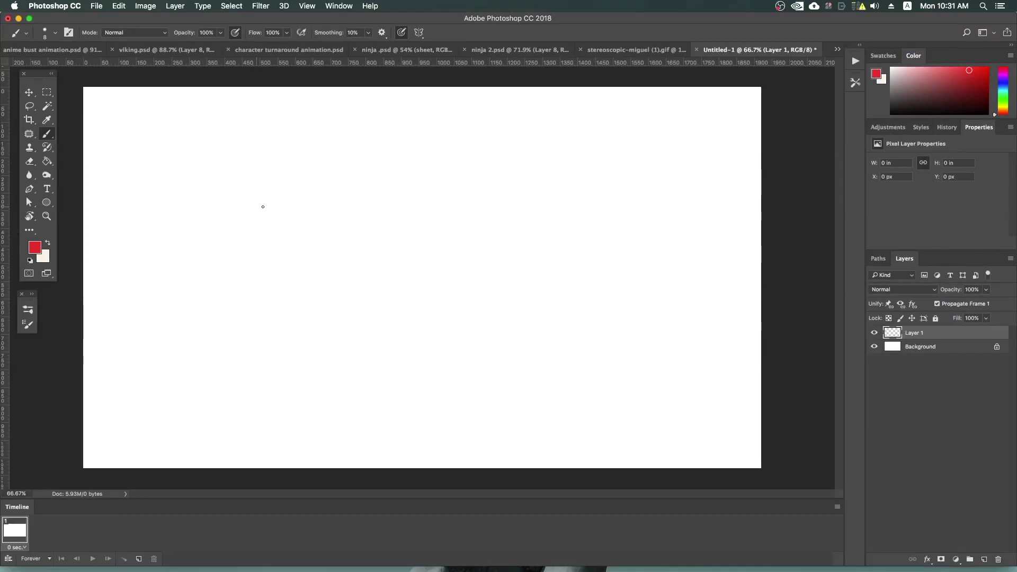
Finish the red 1 on Layer 1, draw a red 2 on Layer 2, and add Layer 3.
{"action": "left_click_drag", "start_coordinate": [372, 290], "coordinate": [401, 293]}
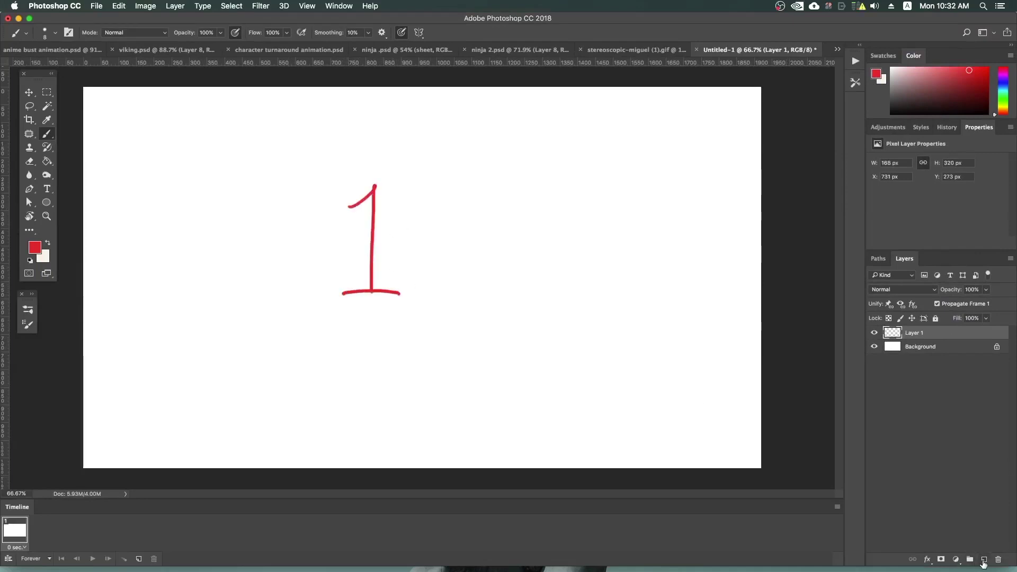
{"action": "left_click", "coordinate": [984, 560]}
{"action": "left_click", "coordinate": [874, 346]}
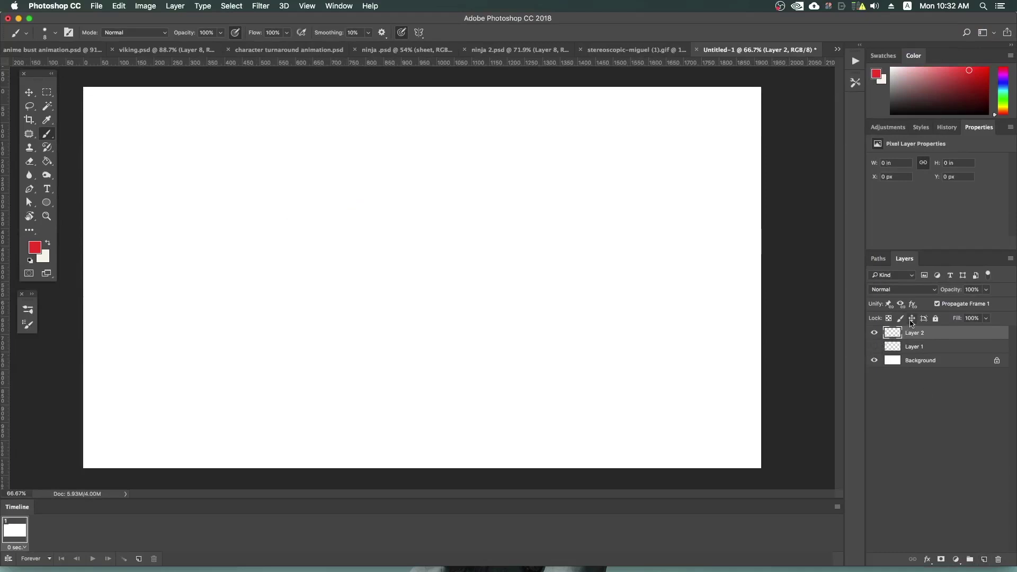
{"action": "mouse_move", "coordinate": [368, 255]}
{"action": "left_mouse_down"}
{"action": "mouse_move", "coordinate": [370, 316]}
{"action": "mouse_move", "coordinate": [444, 313]}
{"action": "left_mouse_up"}
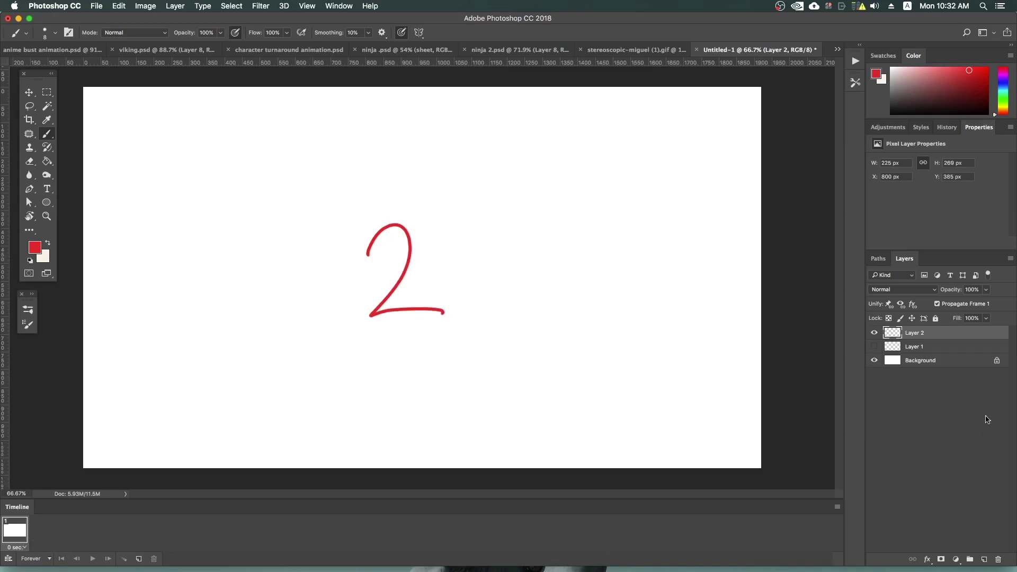
{"action": "left_click", "coordinate": [874, 334]}
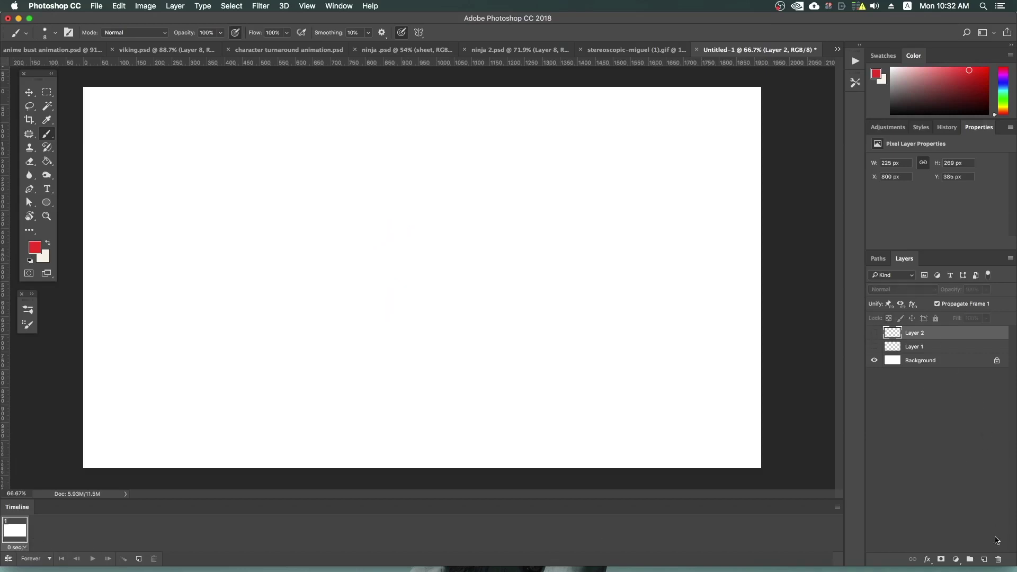
{"action": "left_click", "coordinate": [984, 559]}
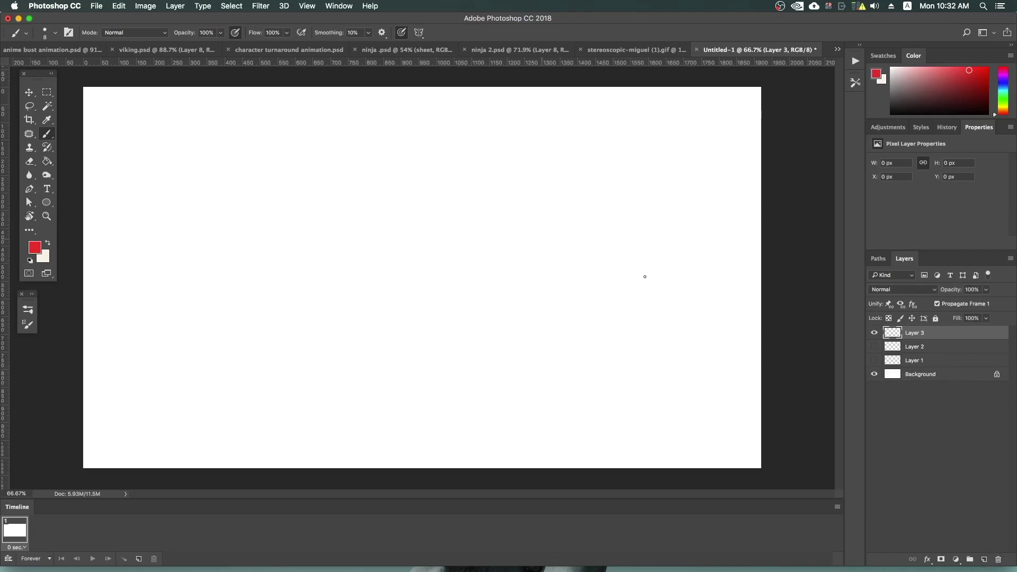
{"action": "left_click", "coordinate": [874, 360]}
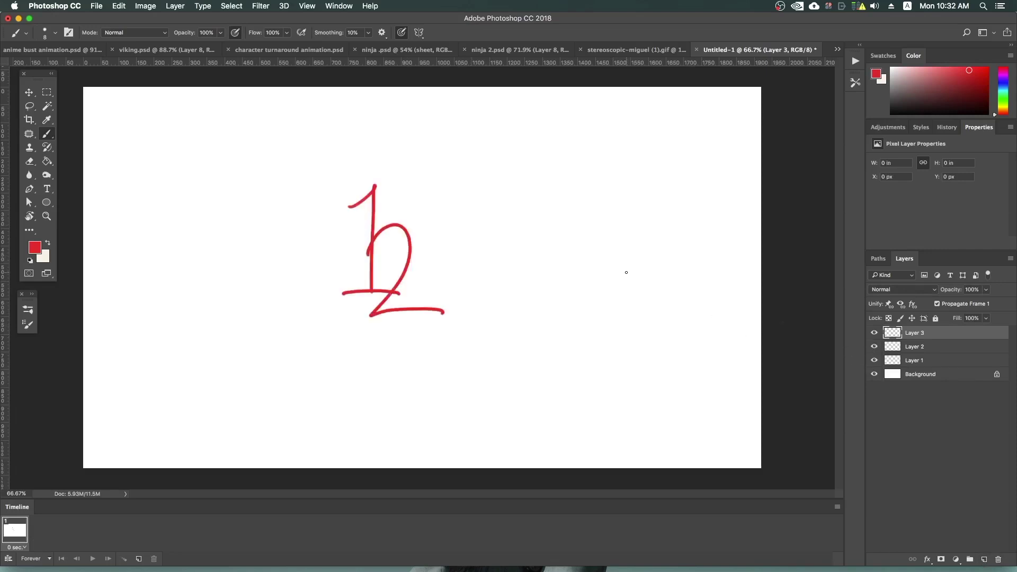
Draw red digits 3, 4 and 5 on Layers 3–5, then duplicate the frame.
{"action": "left_click_drag", "start_coordinate": [397, 201], "coordinate": [373, 281]}
{"action": "left_click", "coordinate": [983, 560]}
{"action": "left_click_drag", "start_coordinate": [417, 202], "coordinate": [453, 238]}
{"action": "left_click_drag", "start_coordinate": [434, 166], "coordinate": [429, 294]}
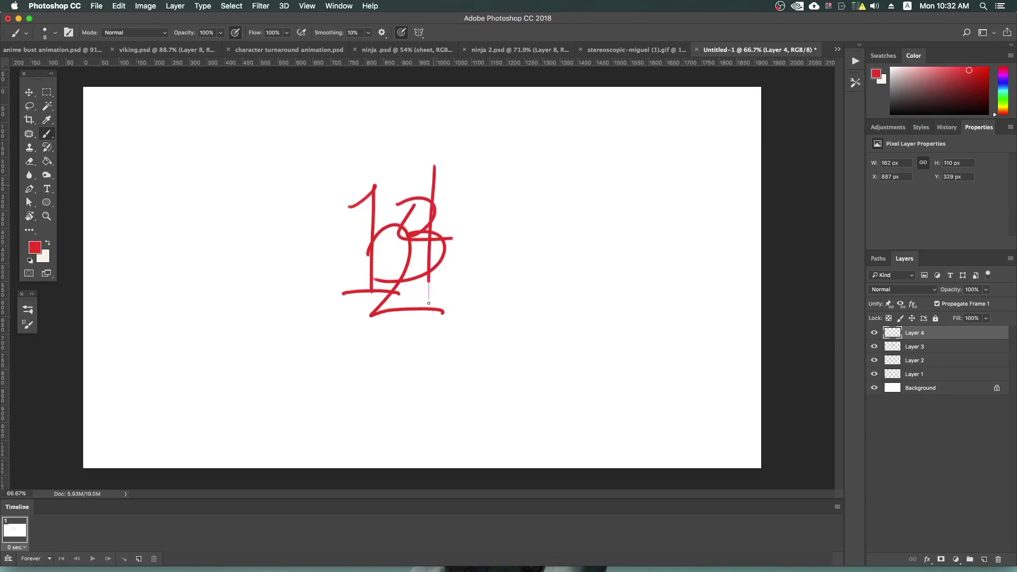
{"action": "left_click", "coordinate": [984, 560]}
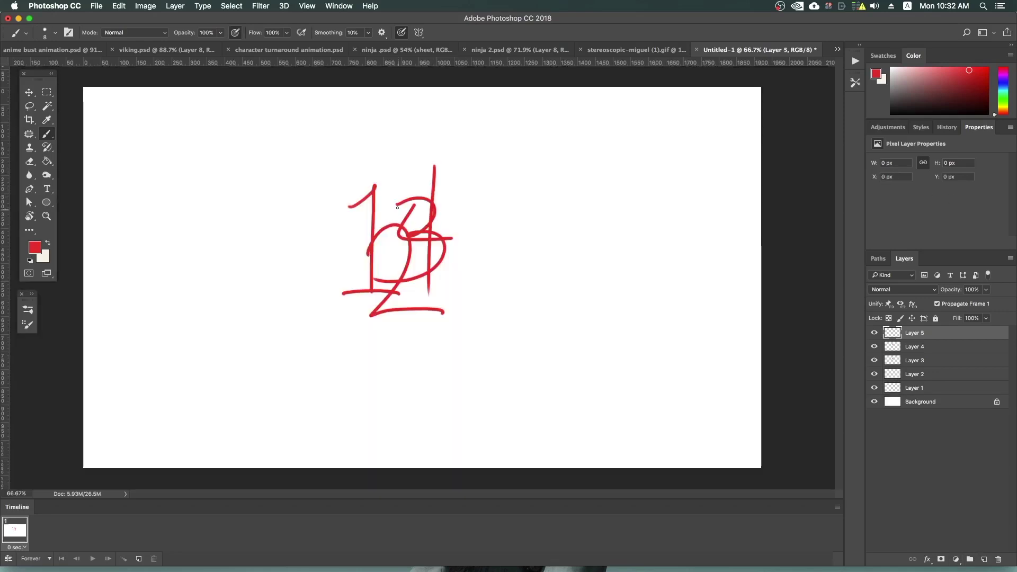
{"action": "mouse_move", "coordinate": [391, 197]}
{"action": "left_mouse_down"}
{"action": "mouse_move", "coordinate": [432, 195]}
{"action": "mouse_move", "coordinate": [361, 291]}
{"action": "left_mouse_up"}
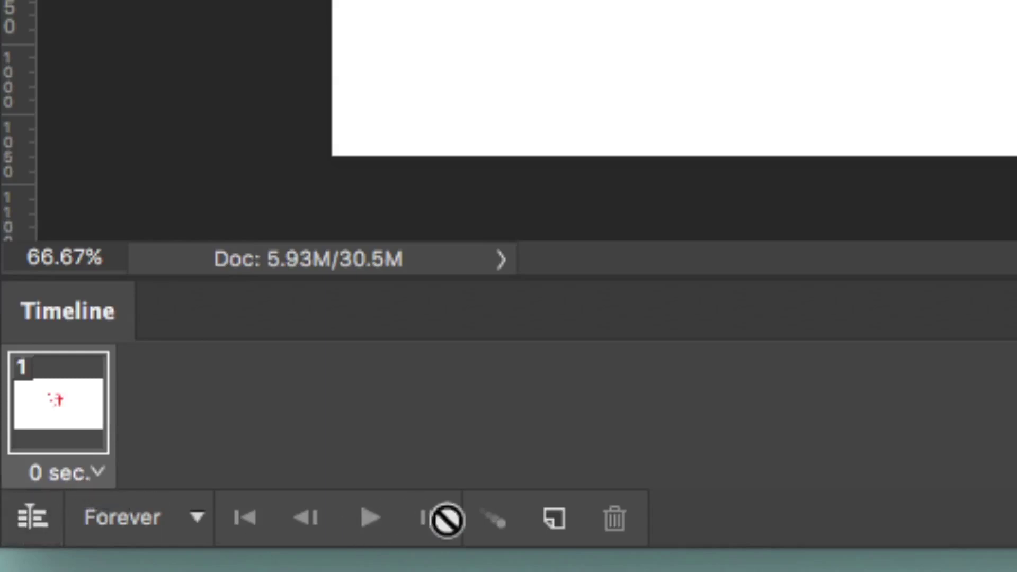
{"action": "left_click", "coordinate": [554, 522]}
Build five frames and hide Layers 2–5 so frame 1 shows only the red 1.
{"action": "left_click", "coordinate": [553, 521]}
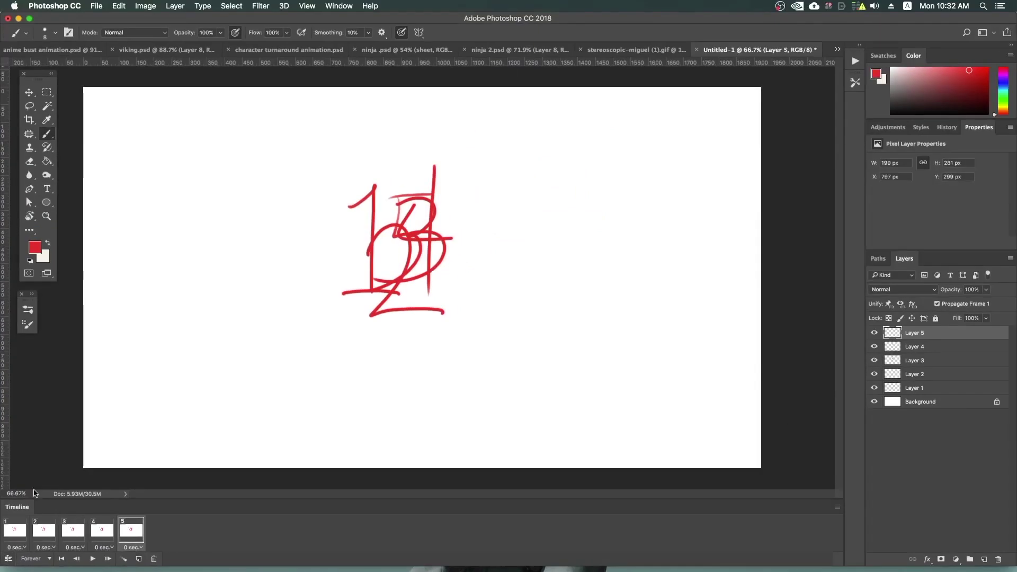
{"action": "left_click", "coordinate": [19, 534]}
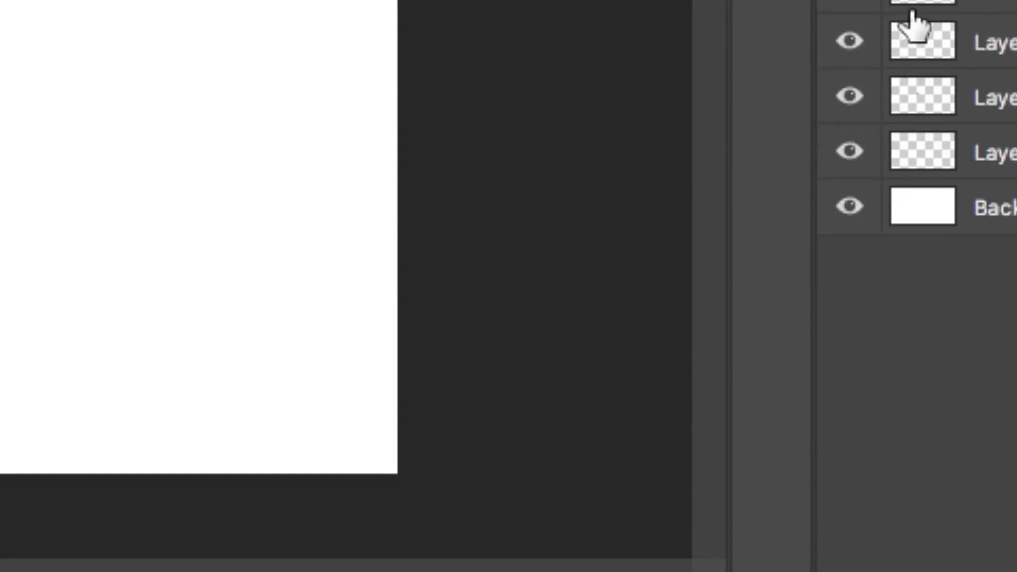
{"action": "left_click", "coordinate": [852, 113]}
{"action": "left_click_drag", "start_coordinate": [858, 146], "coordinate": [853, 281]}
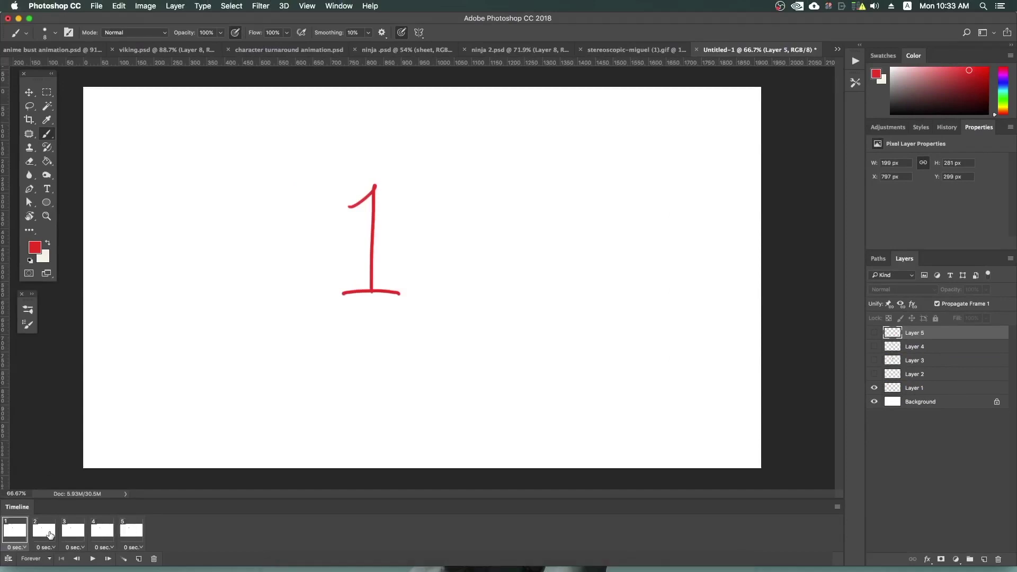
Make frame 2 show only the 2 and frame 3 show only the 3.
{"action": "left_click", "coordinate": [50, 534]}
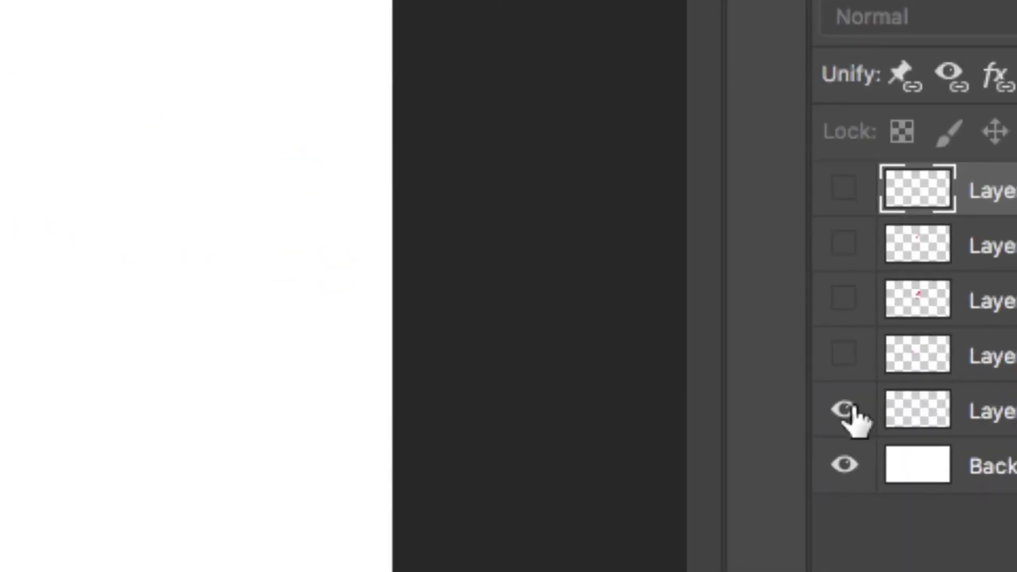
{"action": "left_click", "coordinate": [874, 388]}
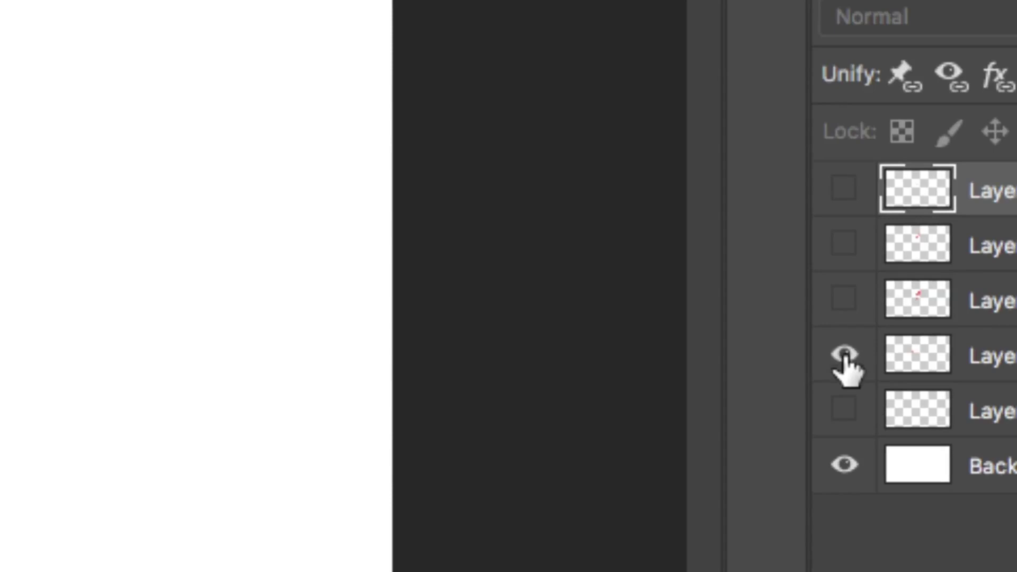
{"action": "left_click_drag", "start_coordinate": [913, 356], "coordinate": [914, 358]}
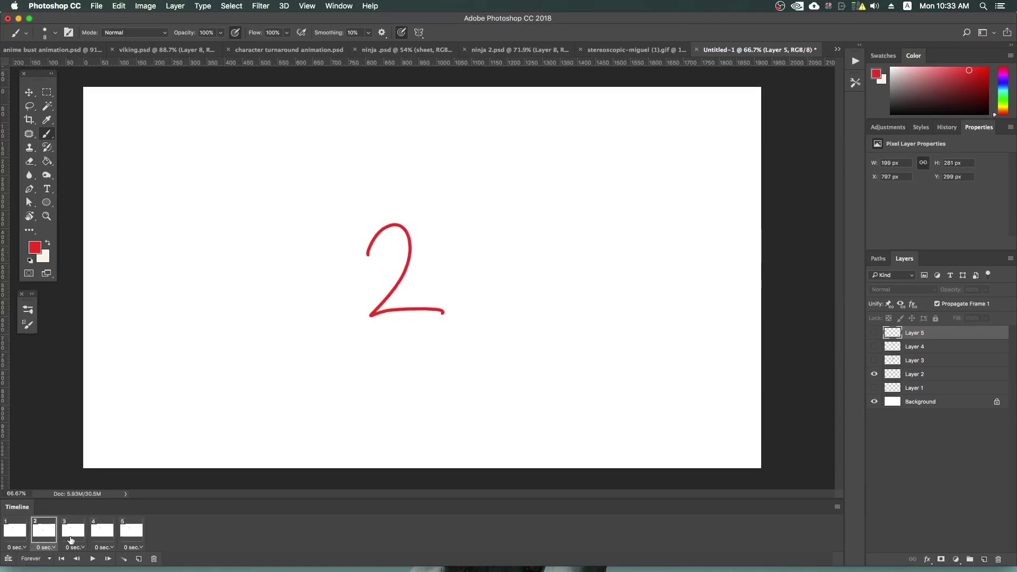
{"action": "left_click", "coordinate": [67, 537]}
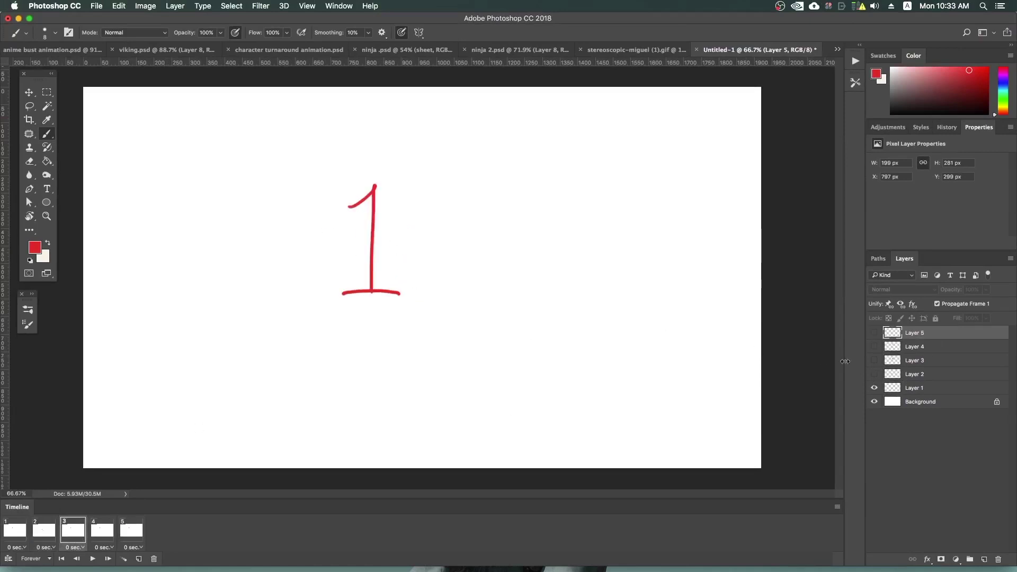
{"action": "left_click", "coordinate": [873, 389]}
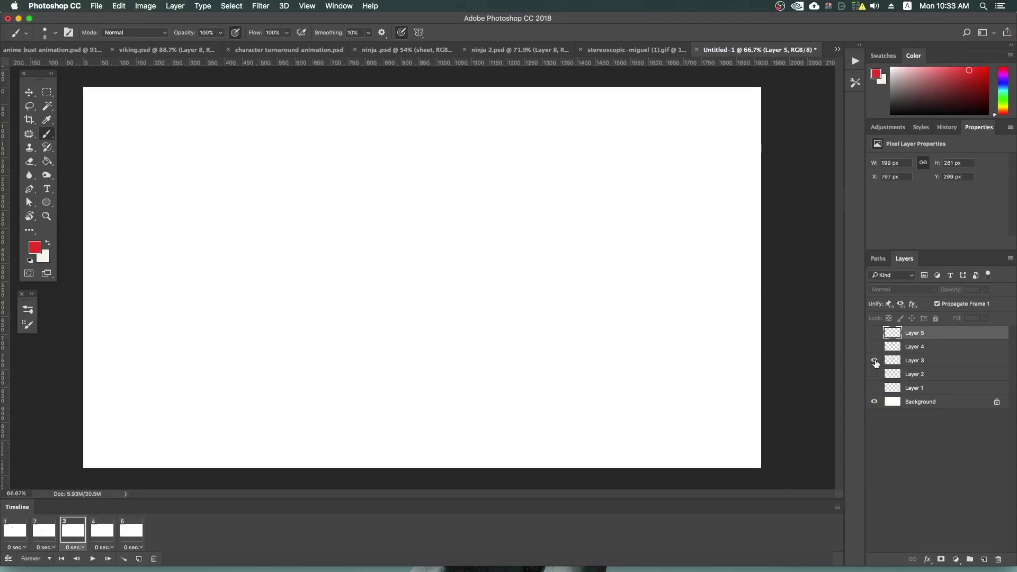
{"action": "left_click", "coordinate": [874, 361]}
Make frames 4 and 5 show their own digits, then play and stop the animation.
{"action": "left_click", "coordinate": [103, 530]}
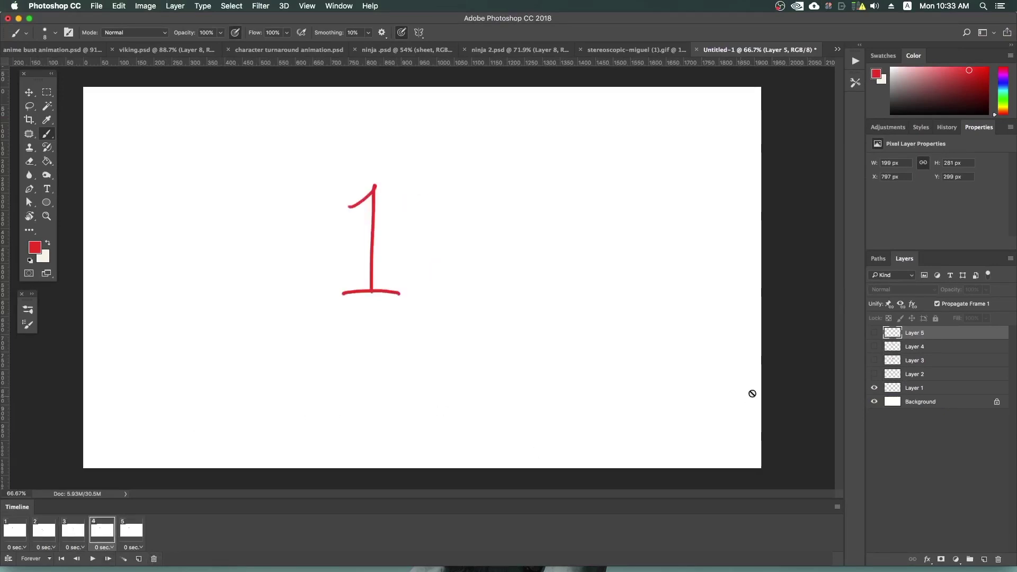
{"action": "left_click", "coordinate": [874, 388]}
{"action": "left_click", "coordinate": [874, 346]}
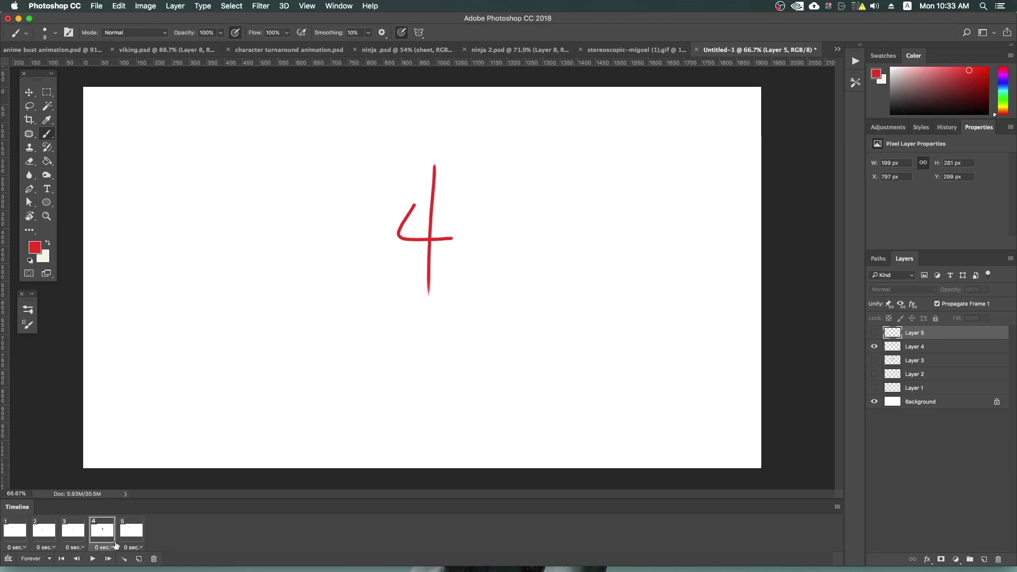
{"action": "left_click", "coordinate": [137, 537]}
{"action": "left_click", "coordinate": [875, 389]}
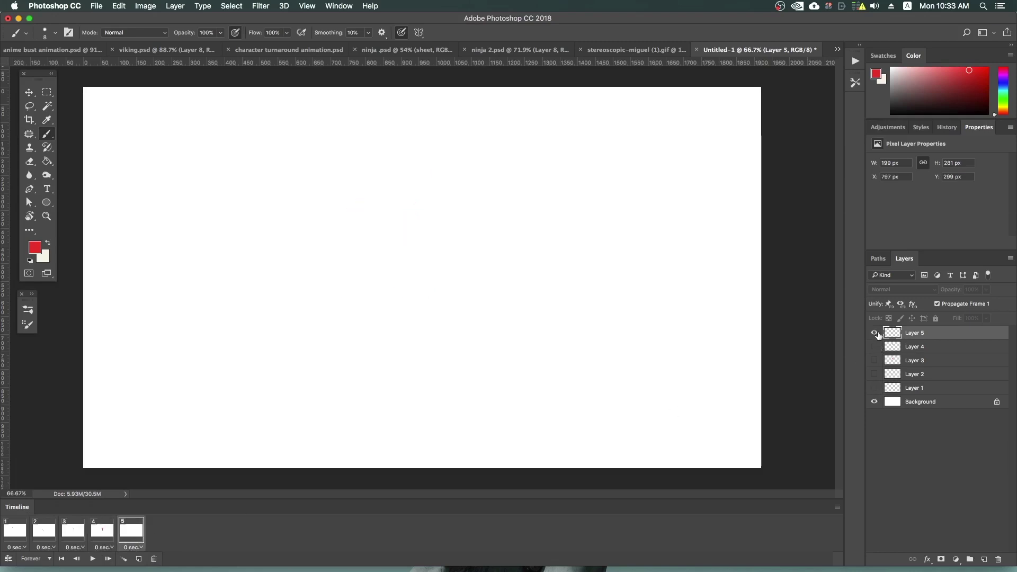
{"action": "left_click", "coordinate": [92, 559]}
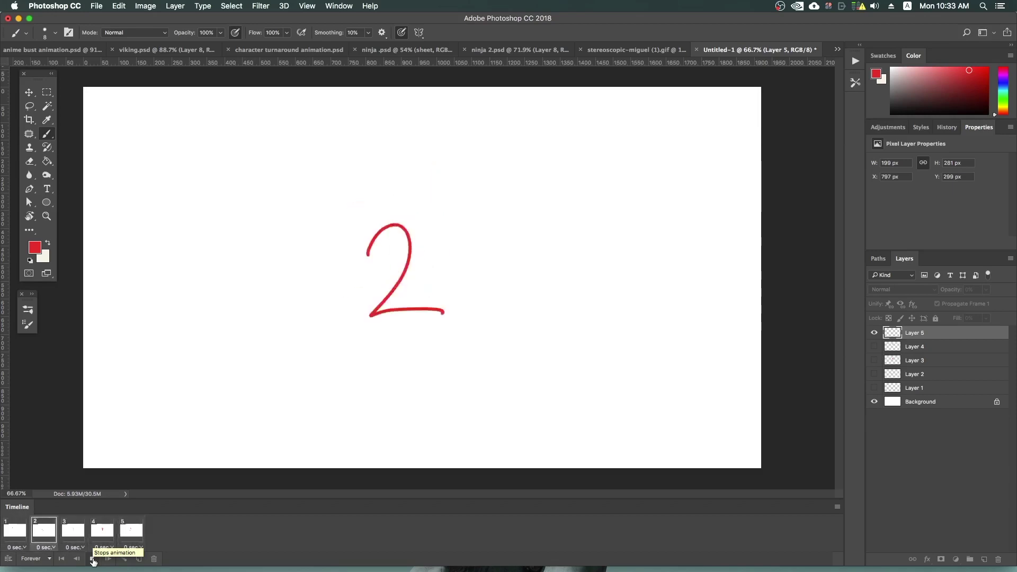
{"action": "left_click", "coordinate": [93, 559]}
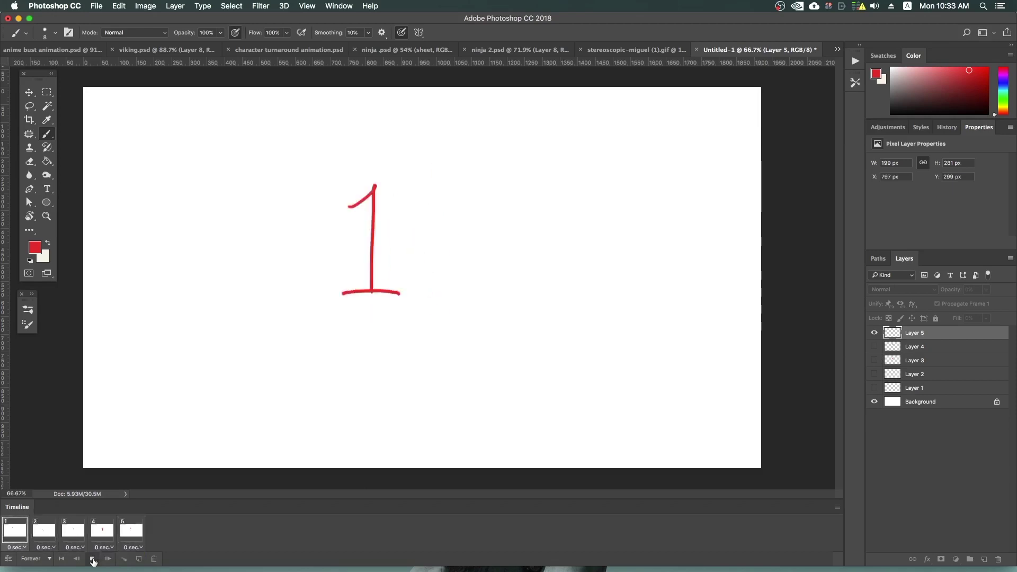
Set every frame's delay to 0.2 seconds and preview the playback.
{"action": "left_click", "coordinate": [19, 540]}
{"action": "left_click", "coordinate": [127, 538], "text": "shift"}
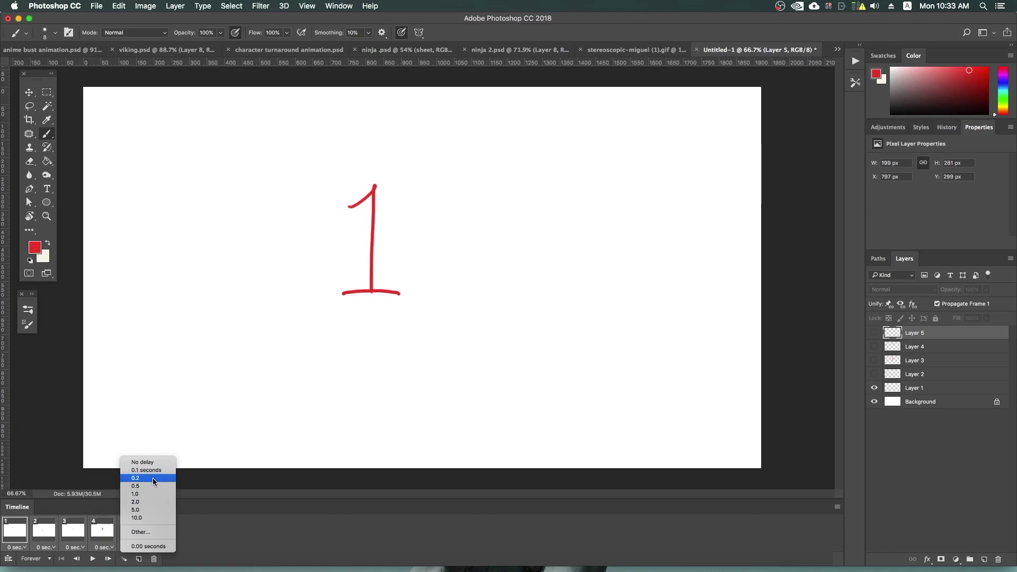
{"action": "left_click", "coordinate": [153, 478]}
{"action": "left_click", "coordinate": [93, 559]}
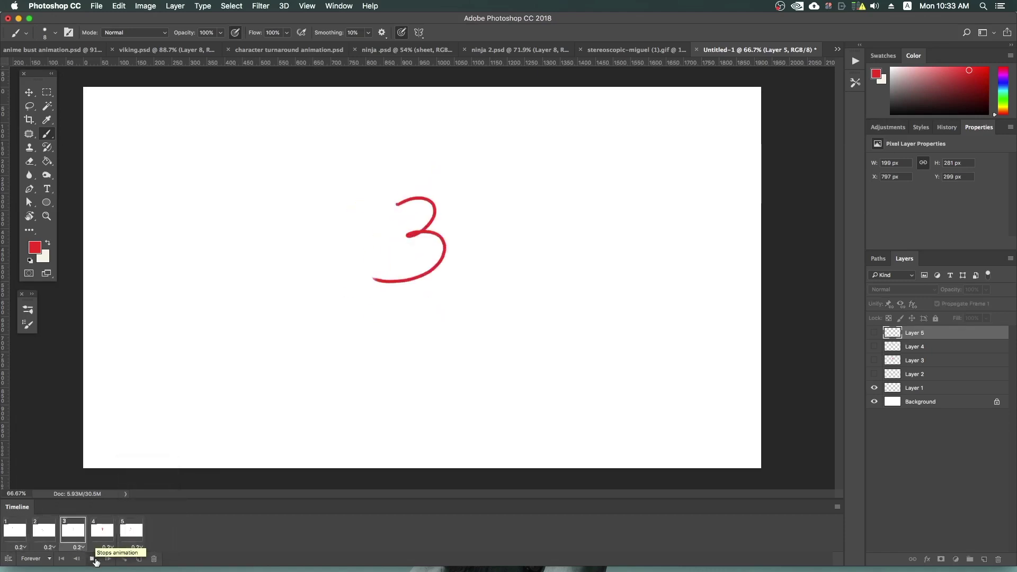
{"action": "left_click", "coordinate": [96, 561]}
Change all five frames to a 0.5-second delay and preview the playback.
{"action": "left_click", "coordinate": [15, 530]}
{"action": "left_click", "coordinate": [132, 530], "text": "shift"}
{"action": "left_click", "coordinate": [136, 547]}
{"action": "left_click", "coordinate": [136, 486]}
{"action": "left_click", "coordinate": [92, 559]}
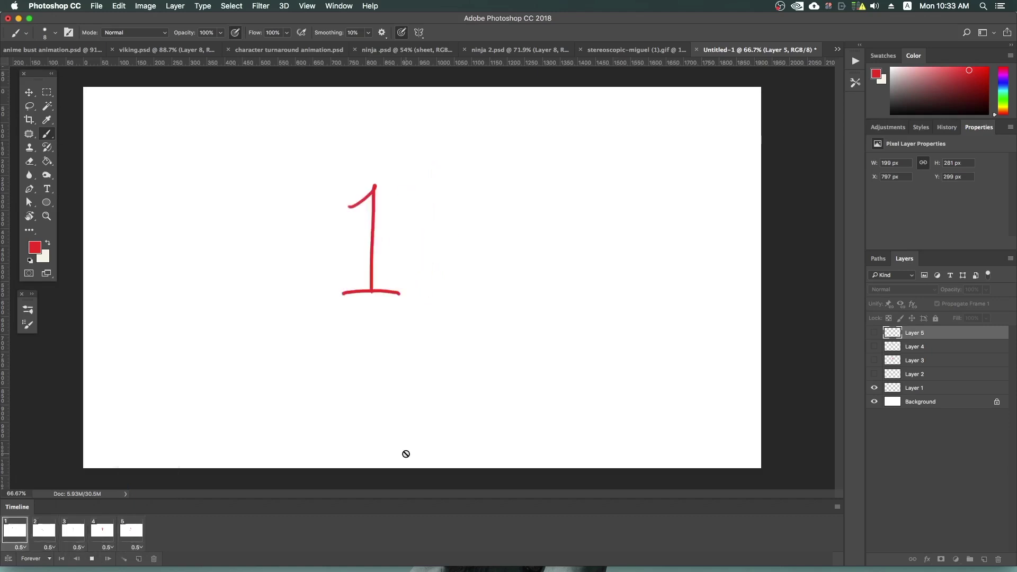
{"action": "left_click", "coordinate": [92, 559]}
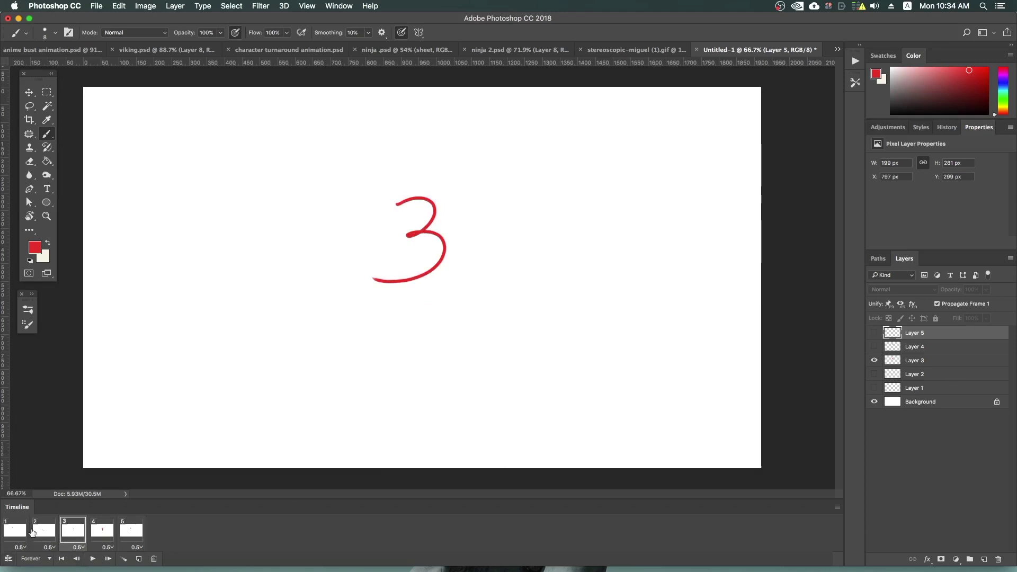
Turn on Layer 1 in frame 3 so it shows the 1 beside the 3.
{"action": "left_click", "coordinate": [34, 531]}
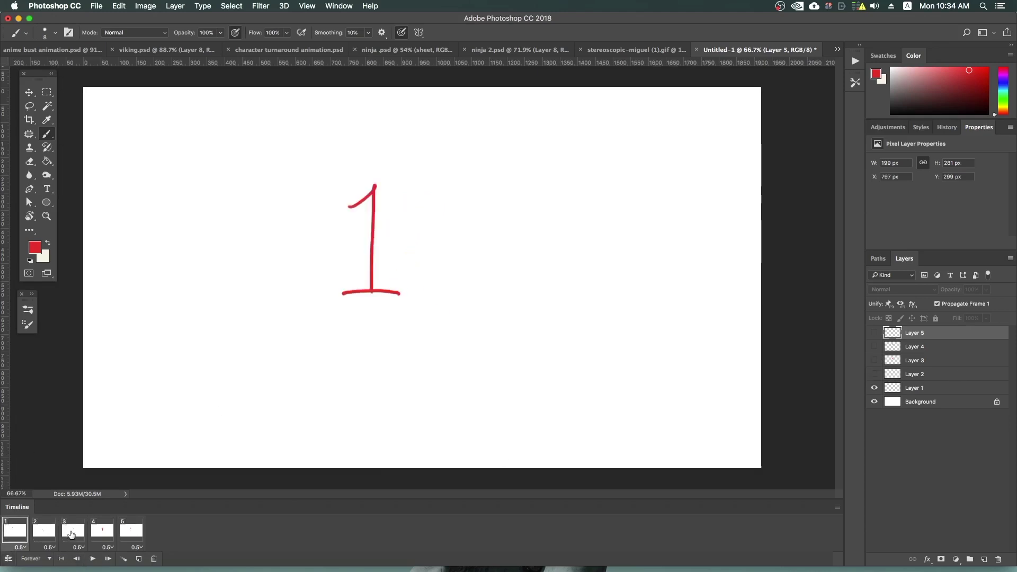
{"action": "left_click", "coordinate": [71, 534]}
{"action": "left_click", "coordinate": [875, 391]}
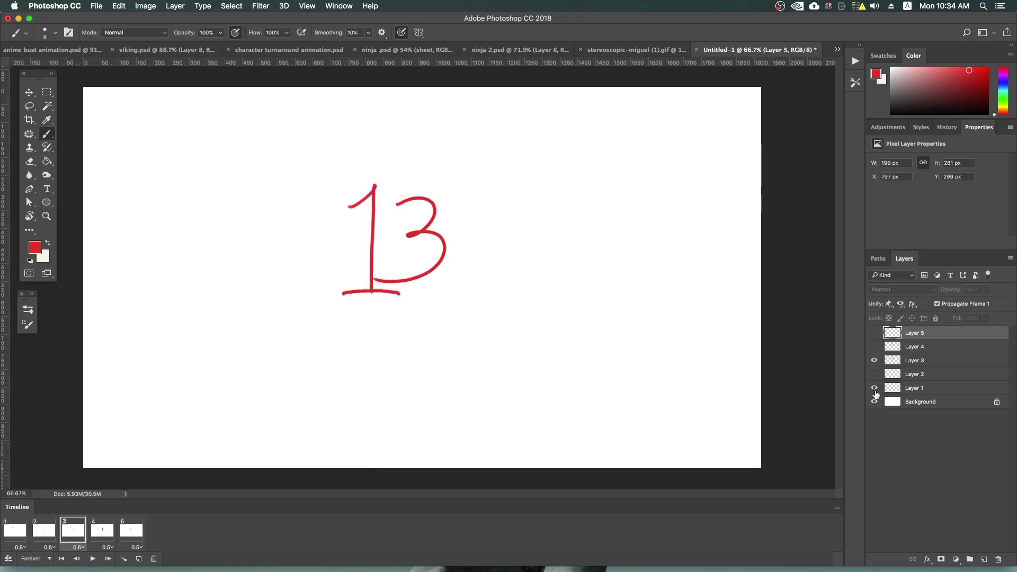
Step through the frames to compare digits, then hide the 1 again in frame 3.
{"action": "left_click", "coordinate": [46, 535]}
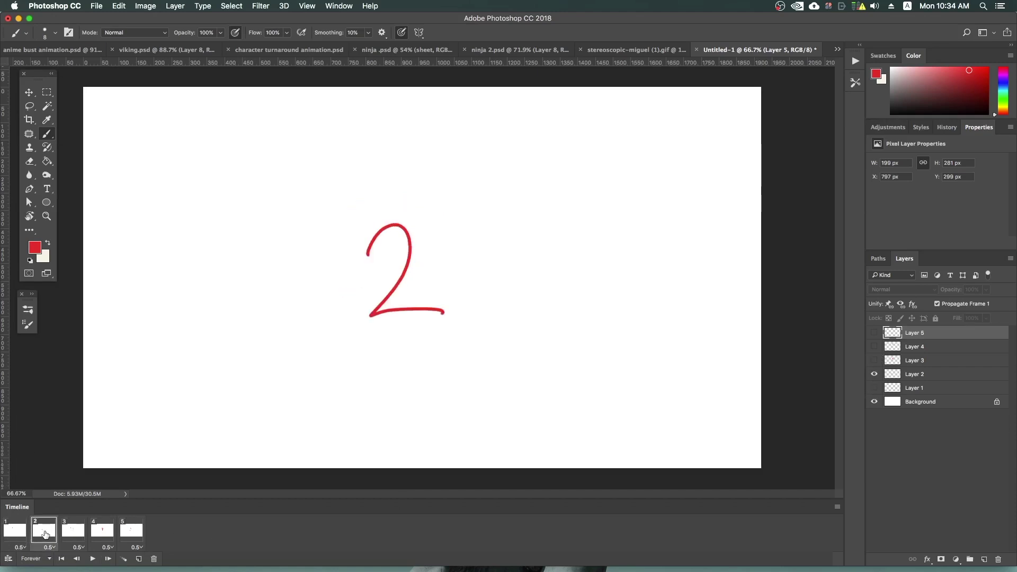
{"action": "left_click", "coordinate": [103, 538]}
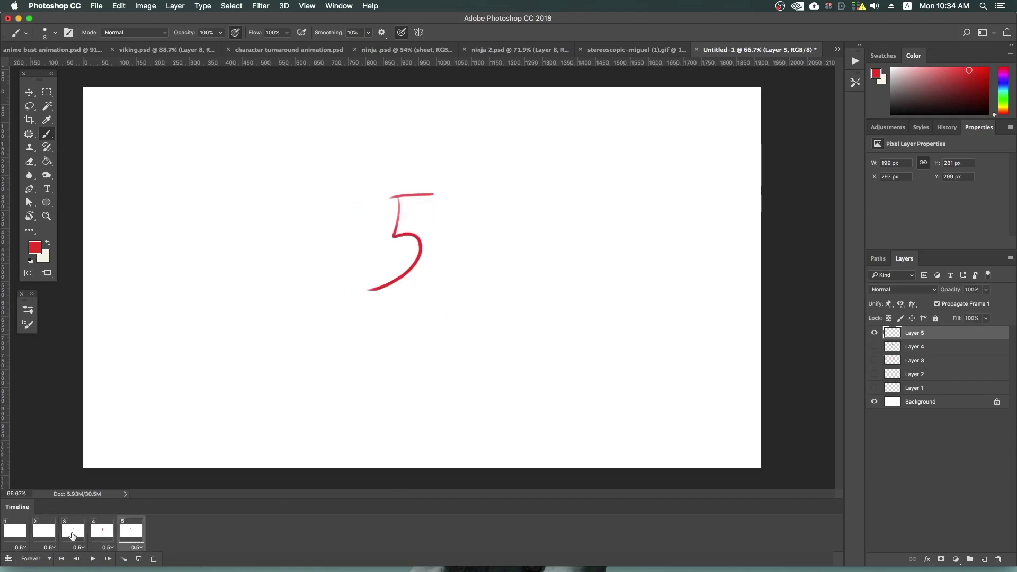
{"action": "left_click", "coordinate": [73, 536]}
{"action": "left_click", "coordinate": [46, 535]}
{"action": "left_click", "coordinate": [46, 535]}
{"action": "left_click", "coordinate": [77, 532]}
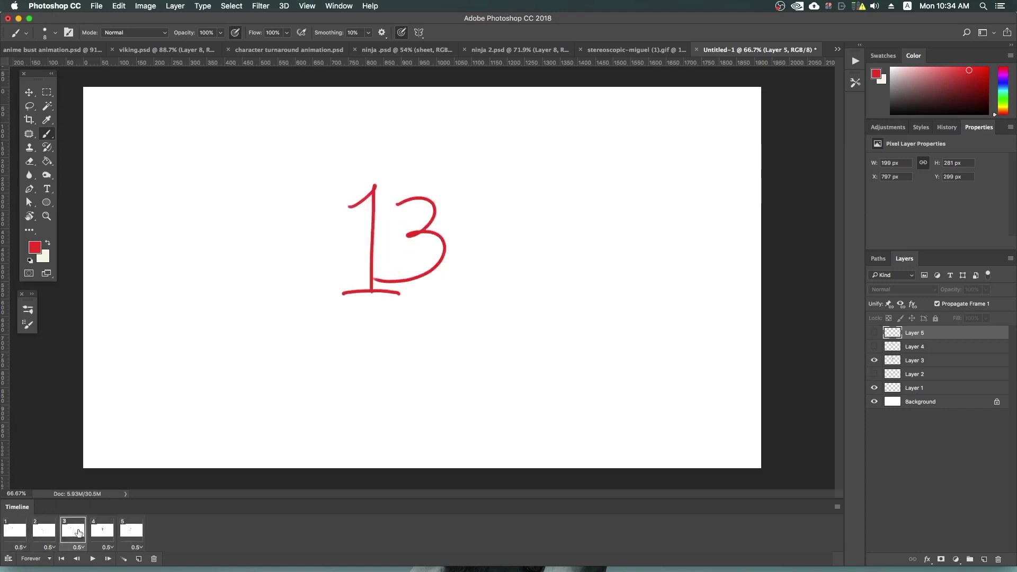
{"action": "left_click", "coordinate": [875, 388]}
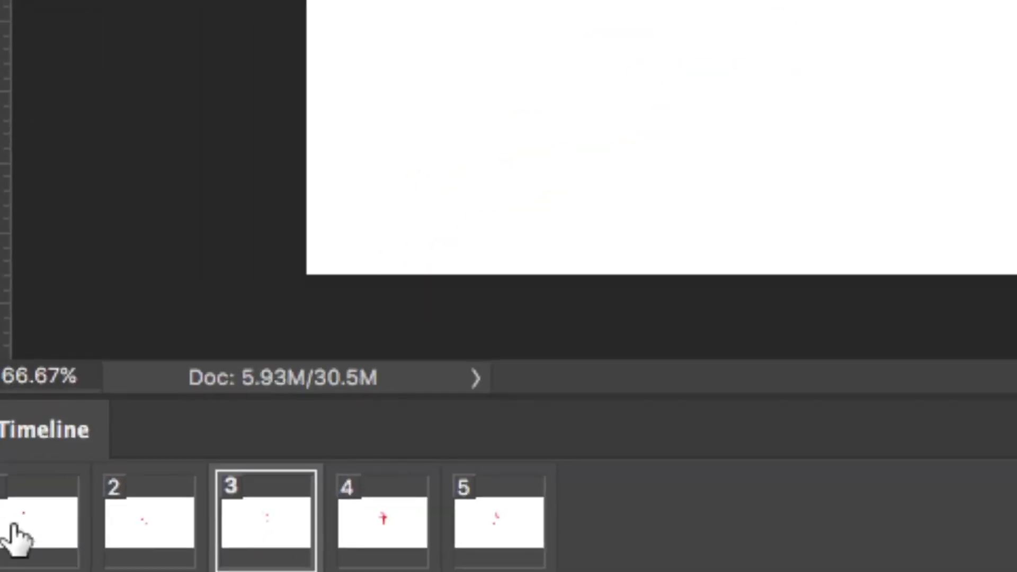
Show Layer 5's 5 beside the 1 in frame 1 and preview frames 2–5.
{"action": "left_click", "coordinate": [11, 534]}
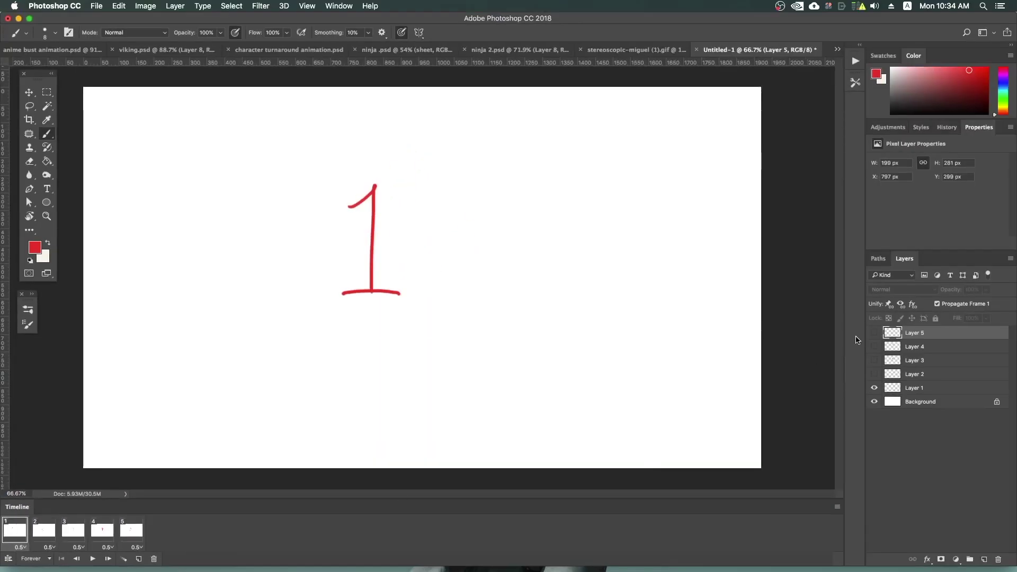
{"action": "left_click", "coordinate": [875, 333]}
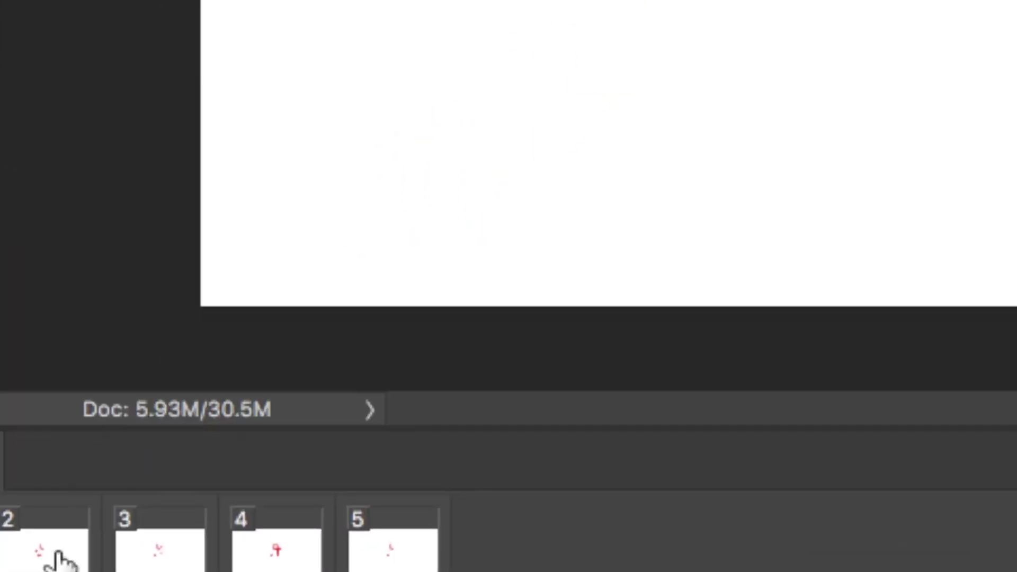
{"action": "left_click", "coordinate": [48, 531]}
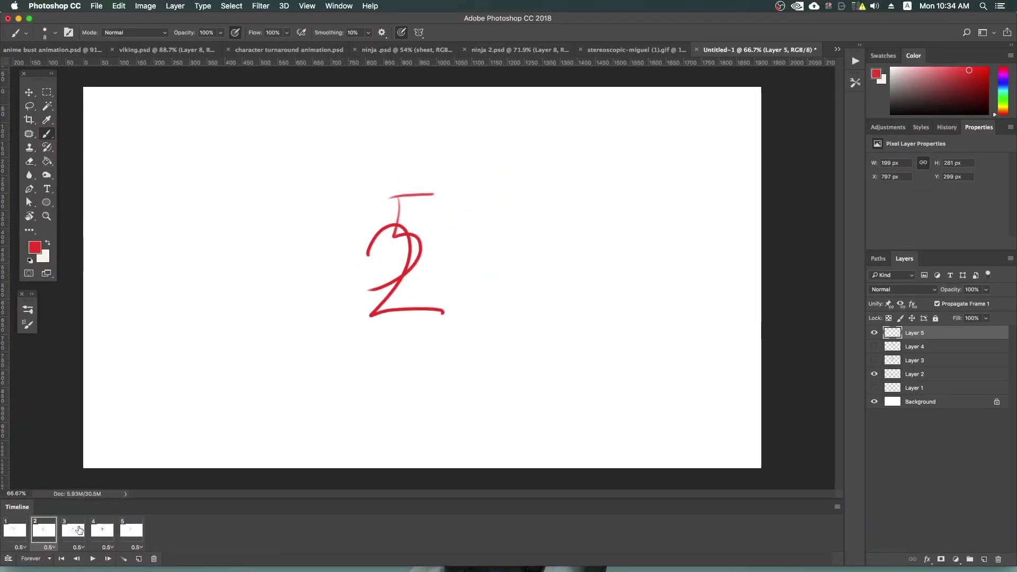
{"action": "left_click", "coordinate": [80, 529]}
{"action": "left_click", "coordinate": [102, 530]}
{"action": "left_click", "coordinate": [132, 536]}
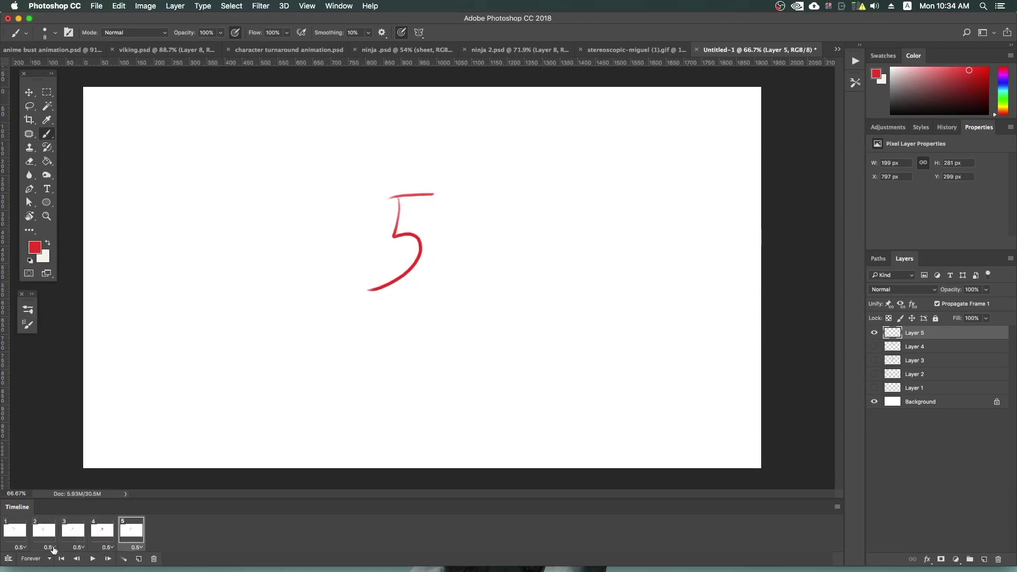
Hide the 5 in frame 1 and show it over the 2 in frame 2.
{"action": "left_click", "coordinate": [106, 532]}
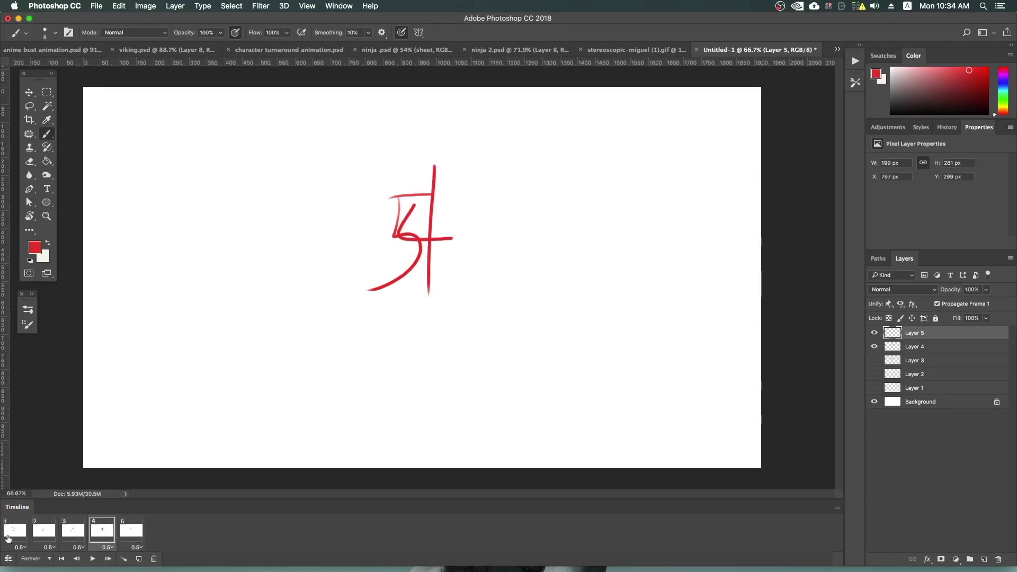
{"action": "left_click", "coordinate": [8, 534]}
{"action": "left_click", "coordinate": [875, 333]}
{"action": "left_click", "coordinate": [46, 534]}
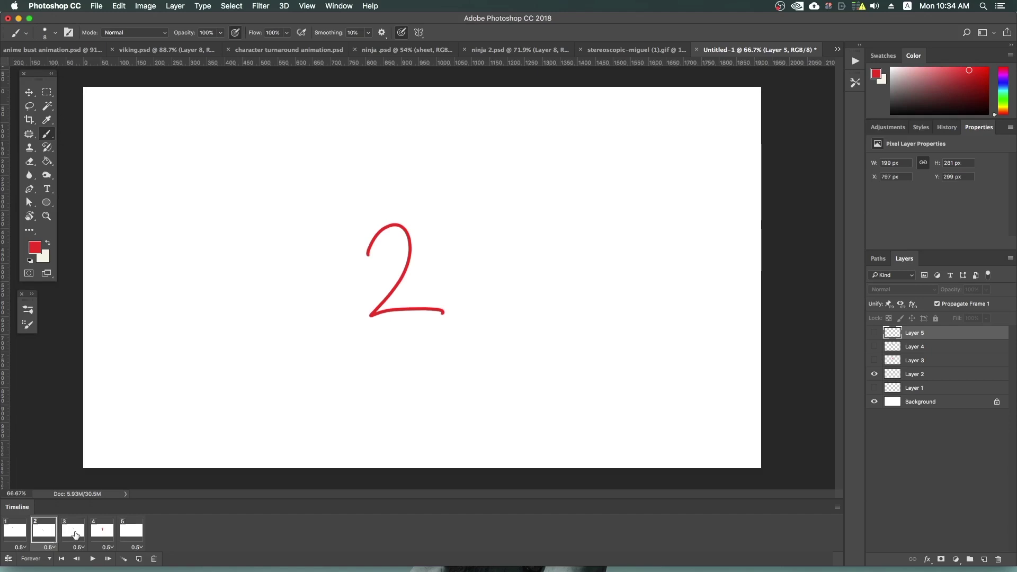
{"action": "left_click", "coordinate": [876, 334]}
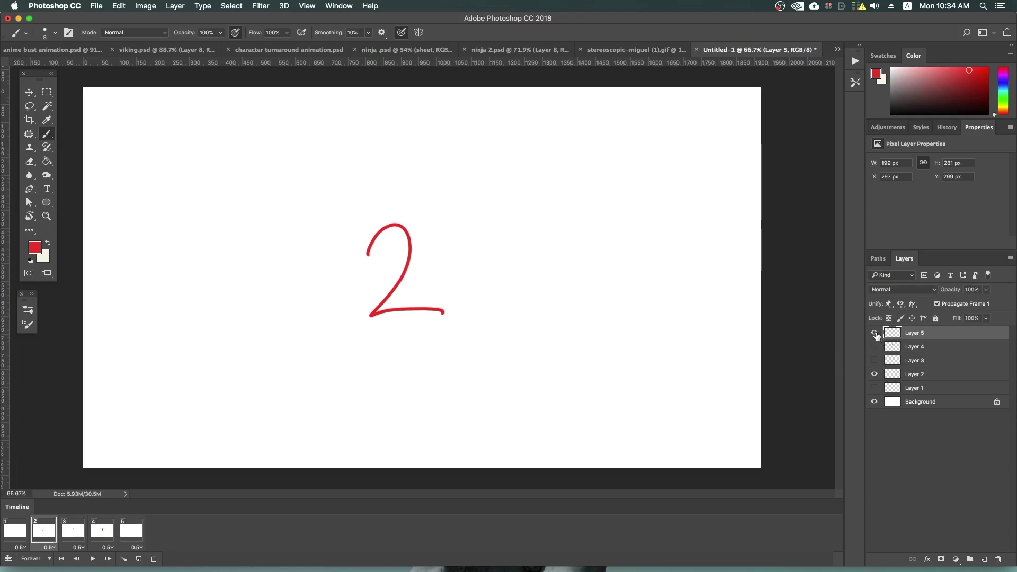
{"action": "left_click", "coordinate": [76, 530]}
{"action": "left_click", "coordinate": [132, 531]}
{"action": "left_click", "coordinate": [46, 539]}
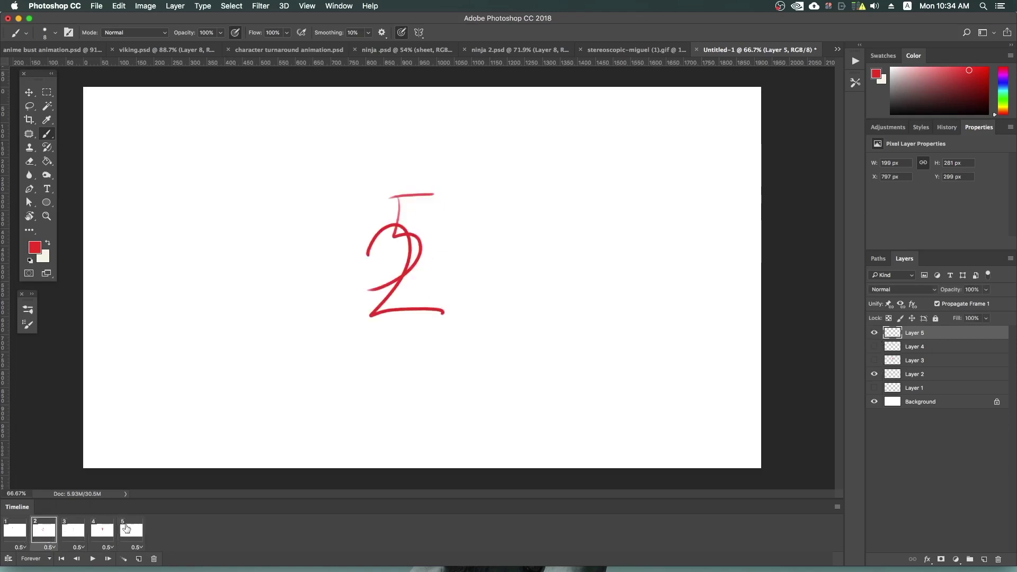
{"action": "left_click", "coordinate": [874, 334]}
{"action": "left_click", "coordinate": [14, 530]}
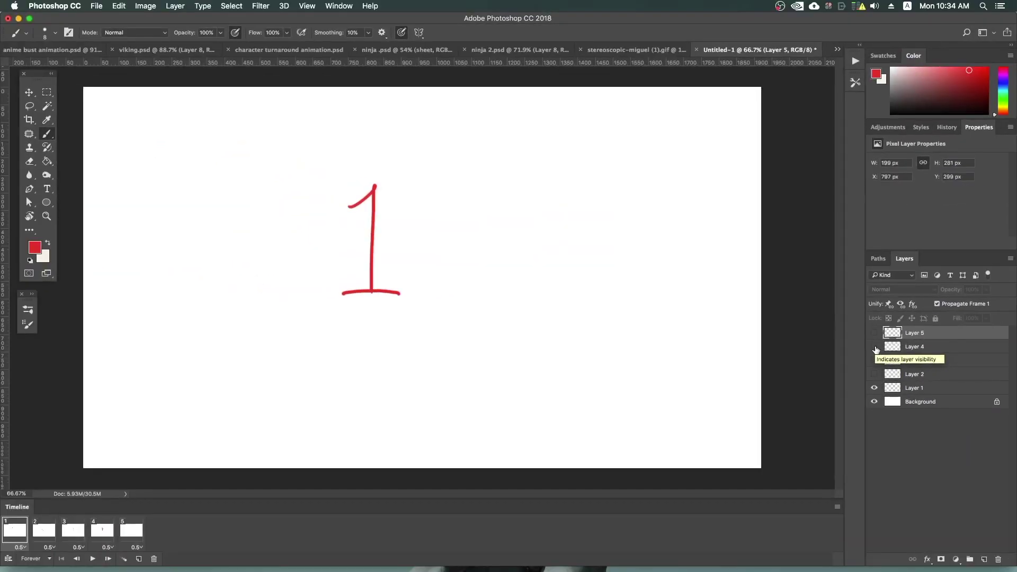
{"action": "left_click", "coordinate": [874, 347]}
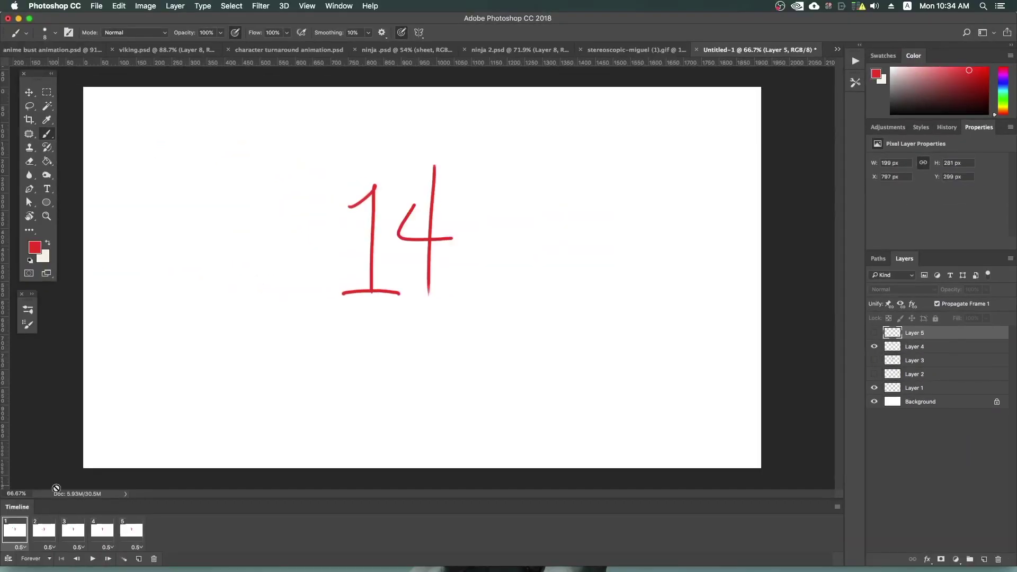
{"action": "left_click", "coordinate": [44, 530]}
{"action": "left_click", "coordinate": [73, 530]}
{"action": "left_click", "coordinate": [106, 534]}
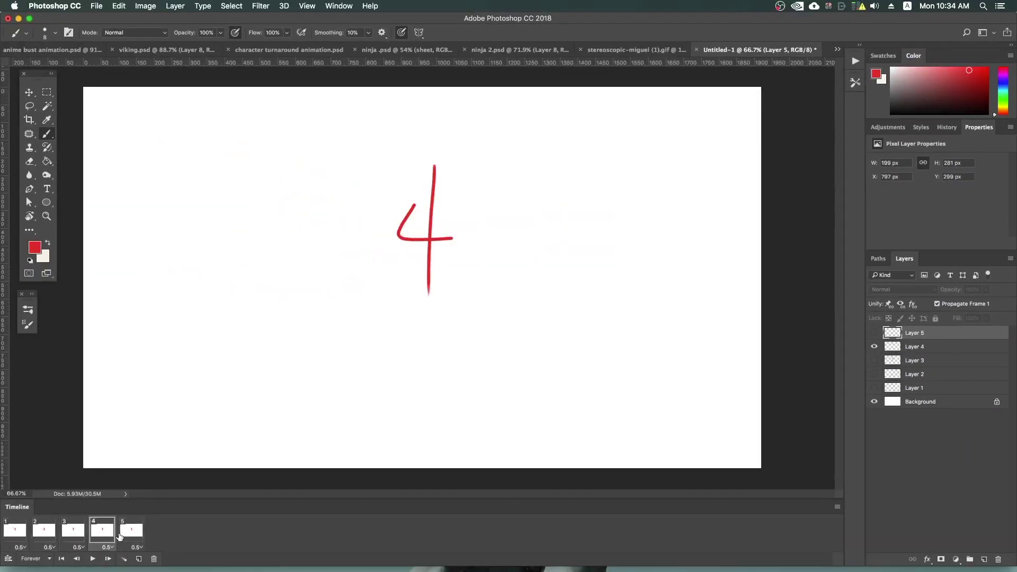
{"action": "left_click", "coordinate": [11, 532]}
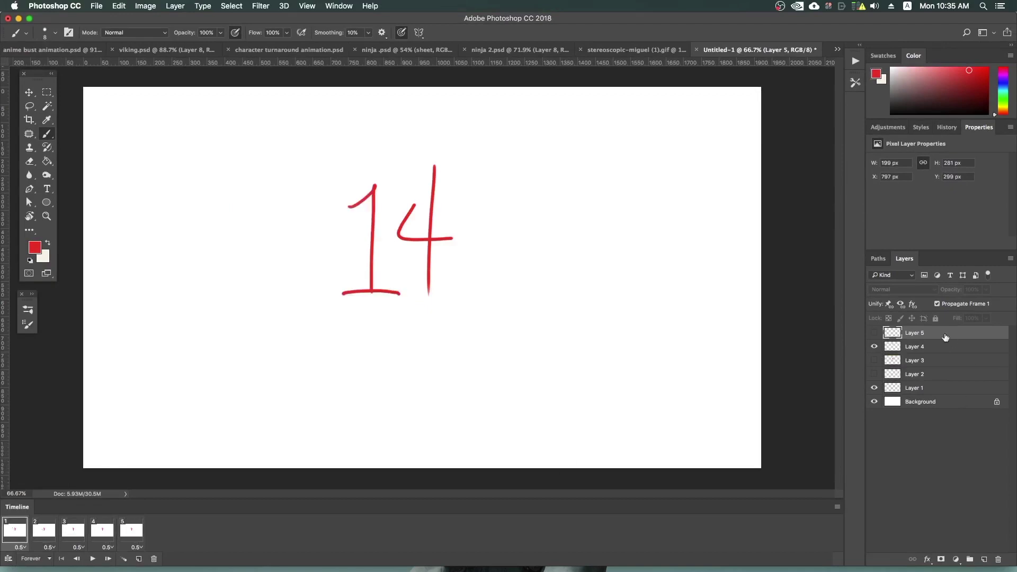
{"action": "left_click", "coordinate": [877, 347]}
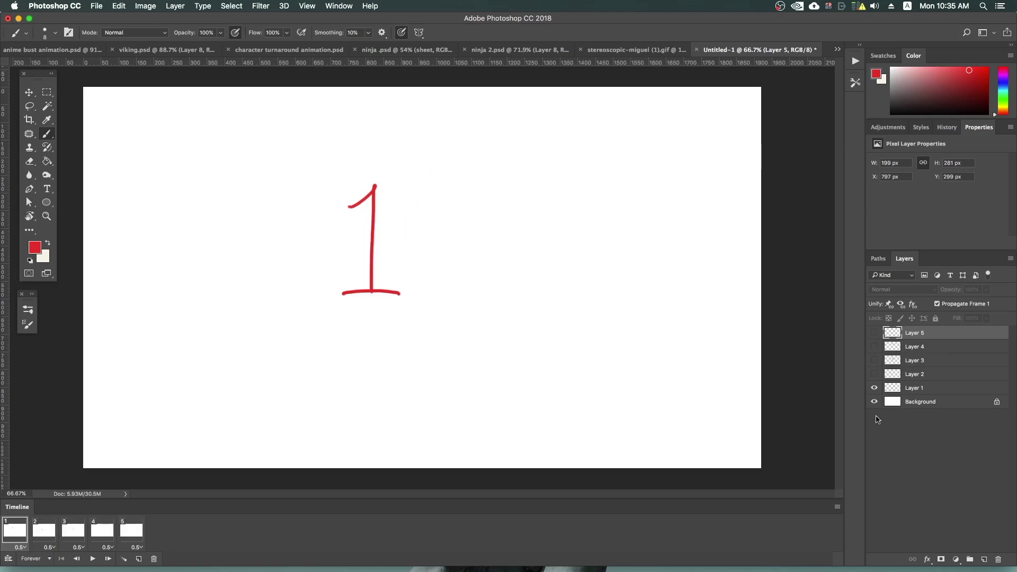
On frame 1, add a new layer above Background named bg.
{"action": "left_click", "coordinate": [928, 406]}
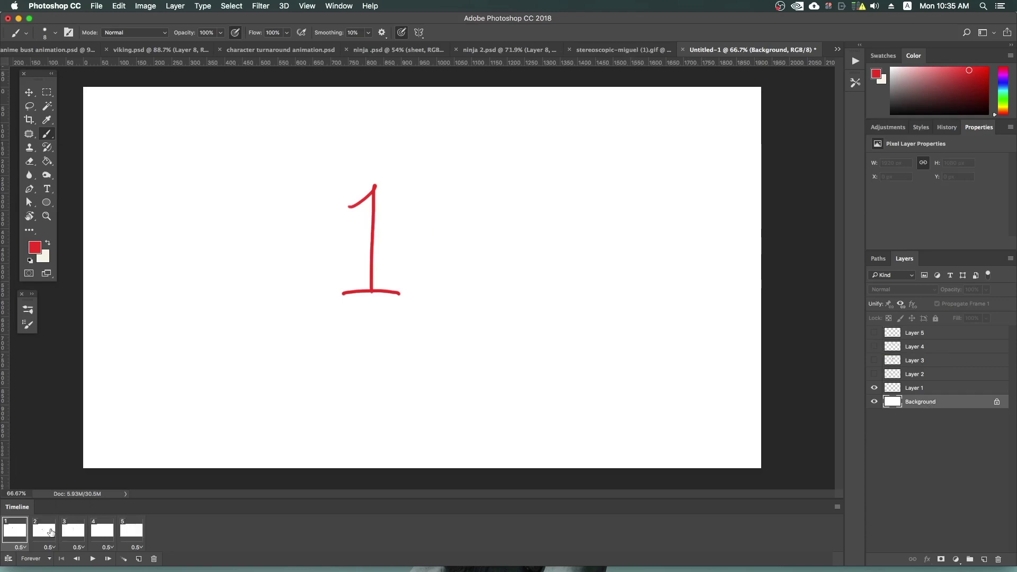
{"action": "left_click", "coordinate": [50, 533]}
{"action": "left_click", "coordinate": [14, 532]}
{"action": "left_click", "coordinate": [984, 559]}
{"action": "type", "text": "bg"}
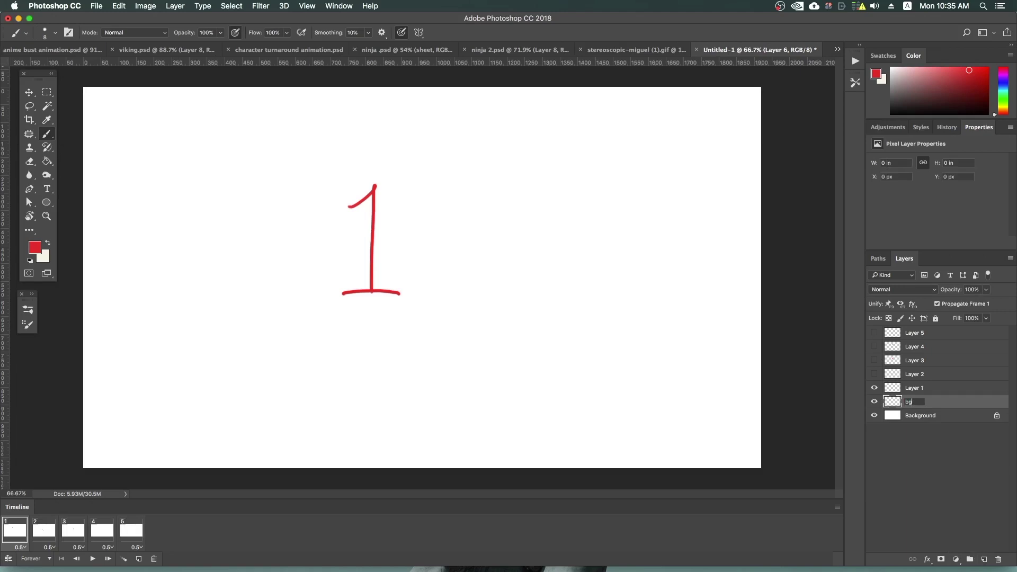
{"action": "left_click", "coordinate": [1001, 82]}
Pick blue and brush two crossing diagonal strokes forming an X.
{"action": "left_click", "coordinate": [988, 68]}
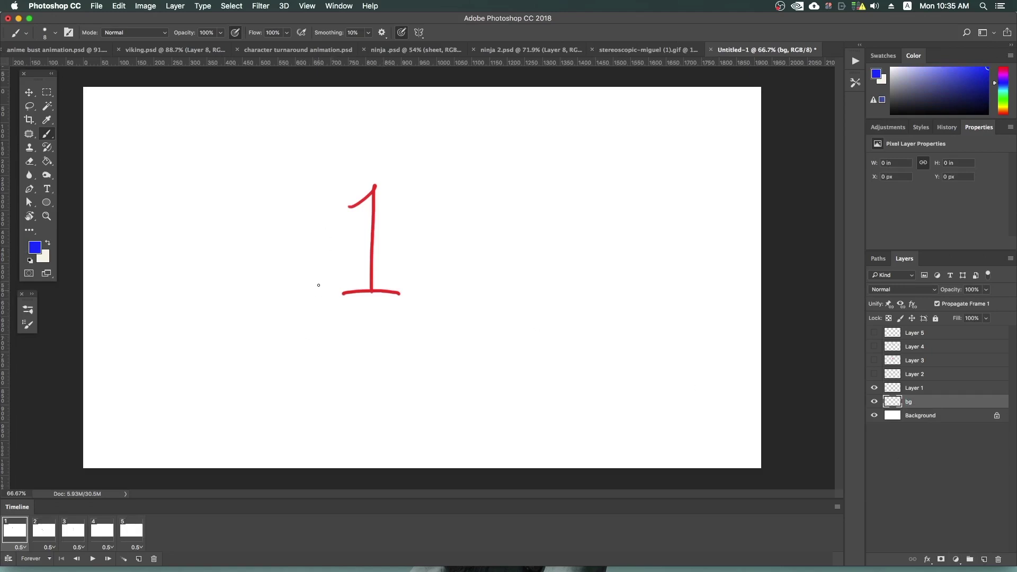
{"action": "left_click_drag", "start_coordinate": [280, 209], "coordinate": [511, 346]}
{"action": "left_click_drag", "start_coordinate": [511, 196], "coordinate": [207, 381]}
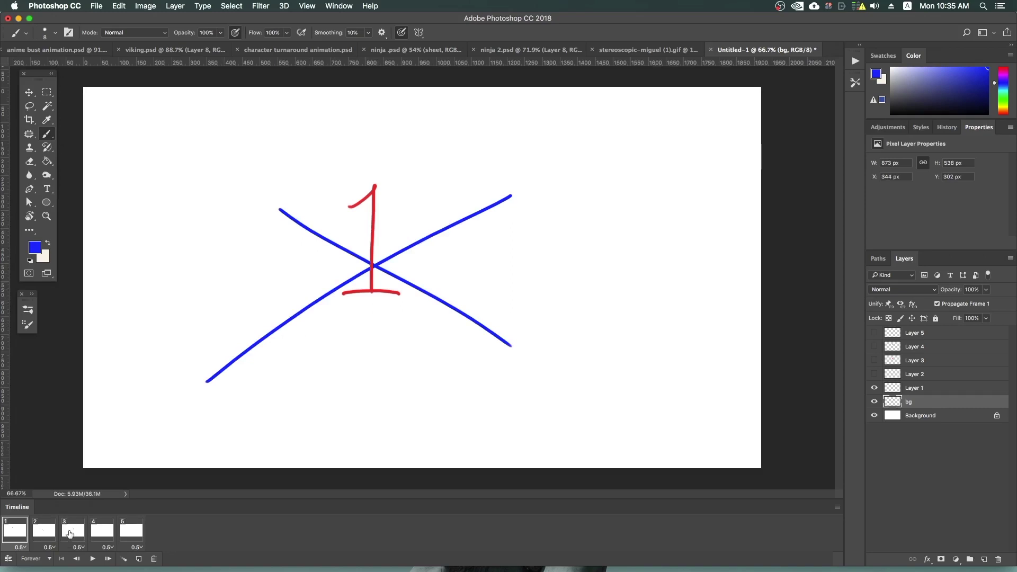
Step through frames 2 and 3, toggling the bg layer's blue X on and off.
{"action": "left_click", "coordinate": [42, 534]}
{"action": "left_click", "coordinate": [91, 533]}
{"action": "left_click", "coordinate": [874, 402]}
{"action": "left_click", "coordinate": [44, 529]}
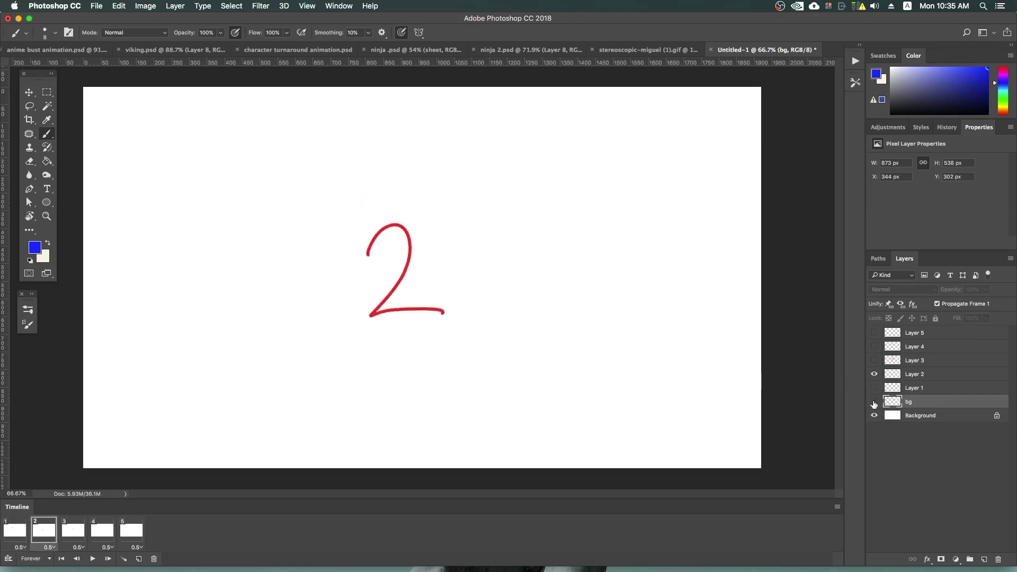
{"action": "left_click", "coordinate": [874, 402]}
{"action": "left_click", "coordinate": [68, 532]}
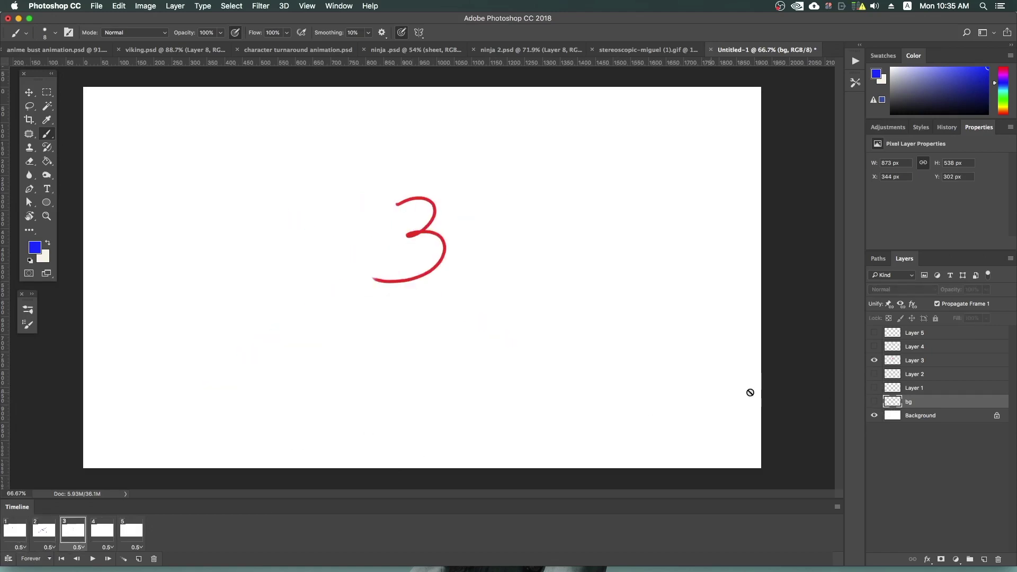
{"action": "left_click", "coordinate": [874, 402]}
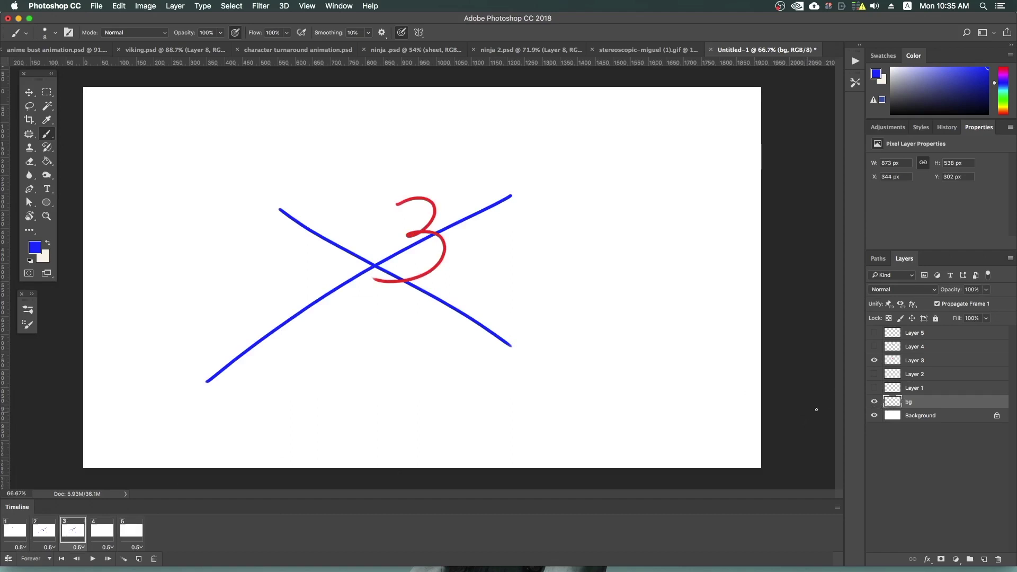
{"action": "left_click", "coordinate": [874, 401]}
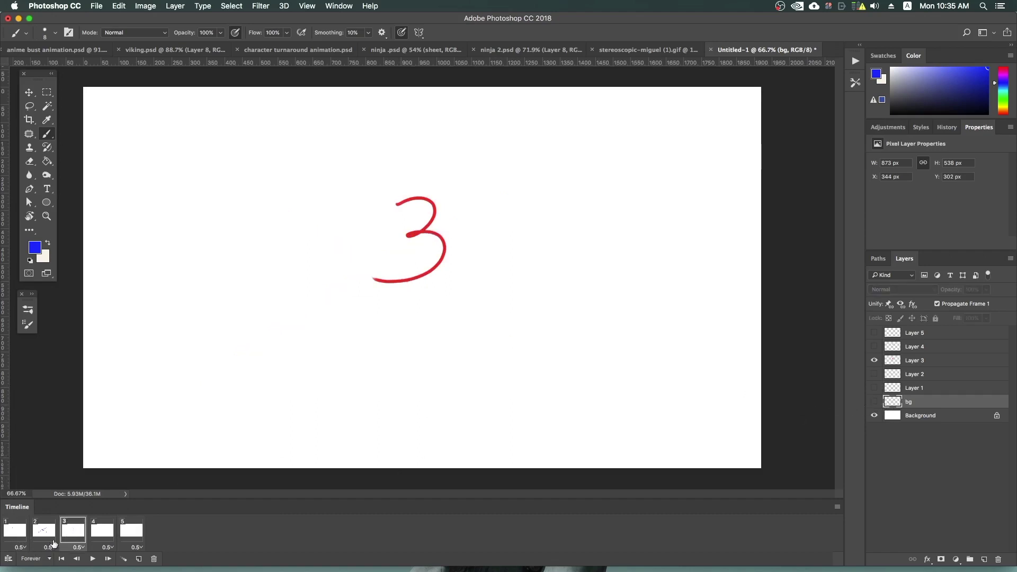
{"action": "left_click", "coordinate": [48, 536]}
{"action": "left_click", "coordinate": [874, 401]}
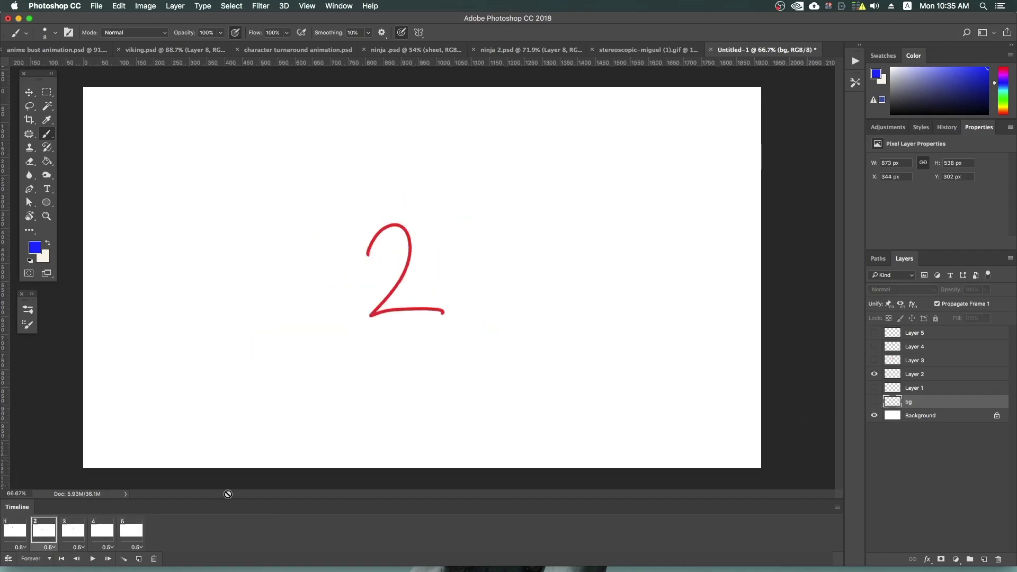
Turn on the blue X in frame 1 so it spreads to every frame, then preview playback.
{"action": "left_click", "coordinate": [17, 532]}
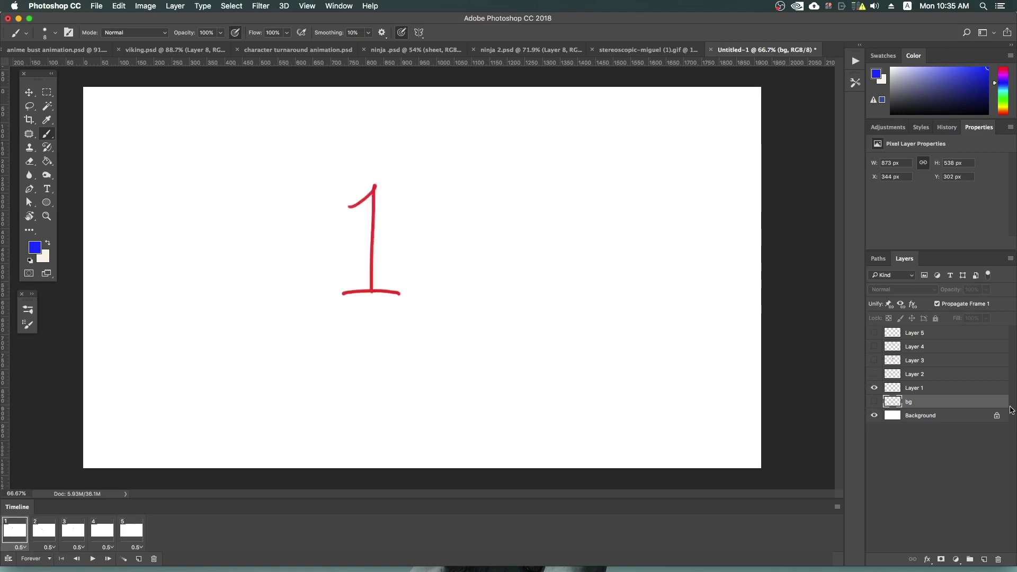
{"action": "left_click", "coordinate": [875, 402]}
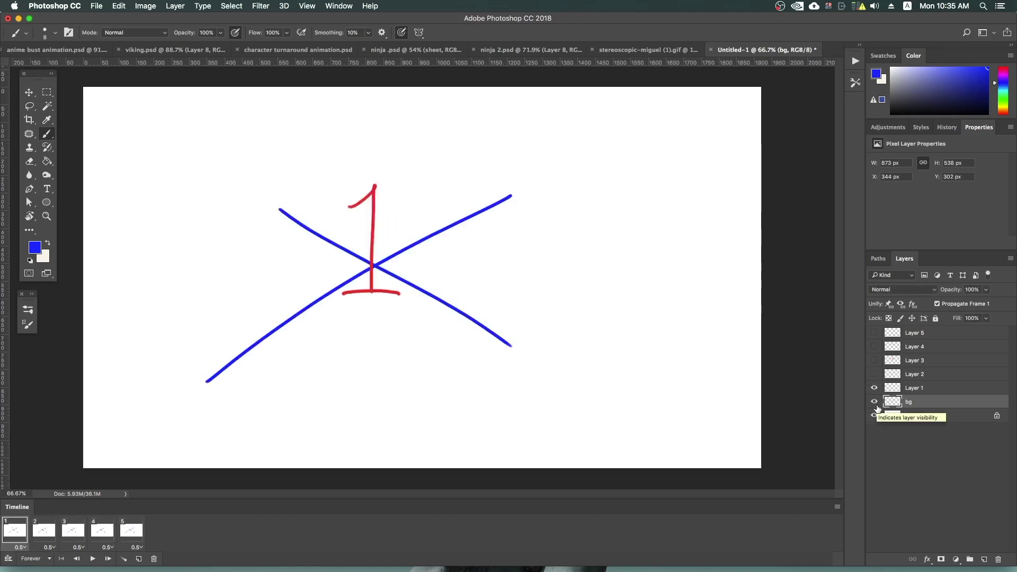
{"action": "key", "text": "space"}
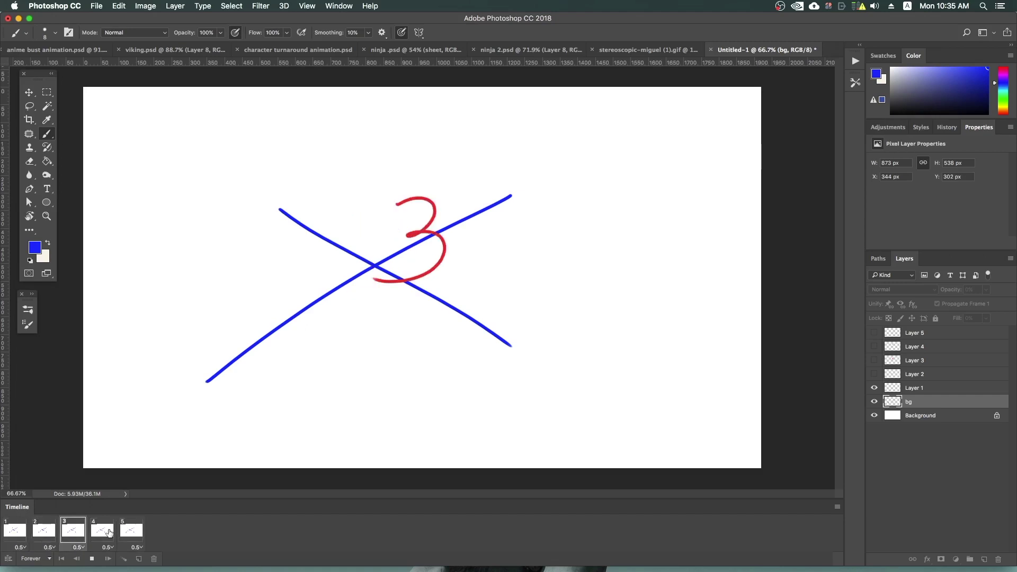
{"action": "left_click", "coordinate": [103, 530]}
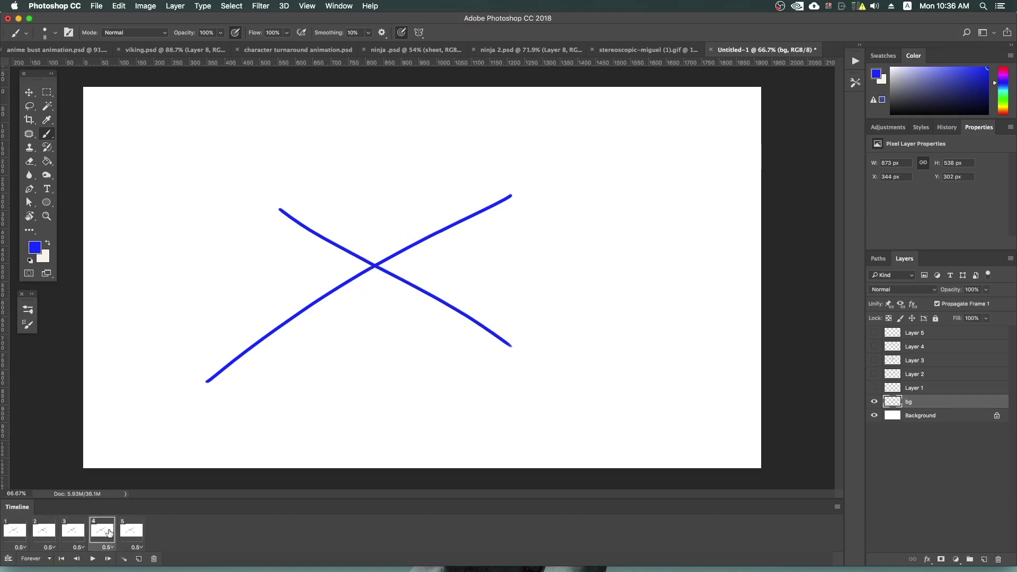
Show Layer 4 in frame 4 and the red 5 over the blue X in frame 5.
{"action": "left_click", "coordinate": [875, 347]}
{"action": "left_click", "coordinate": [131, 529]}
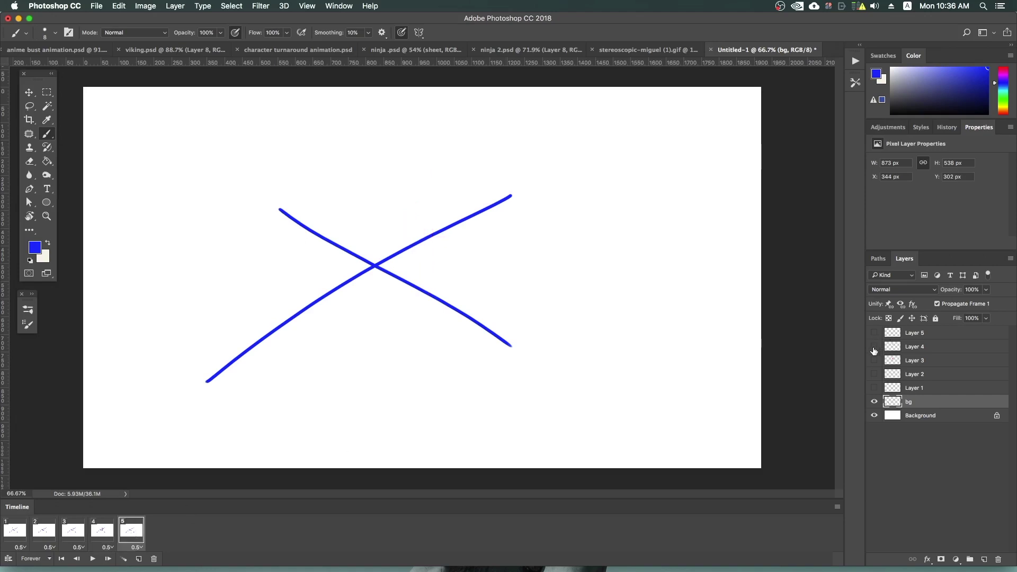
{"action": "left_click", "coordinate": [874, 333]}
Preview the digit animation twice, then switch to the anime bust animation.psd document.
{"action": "left_click", "coordinate": [92, 559]}
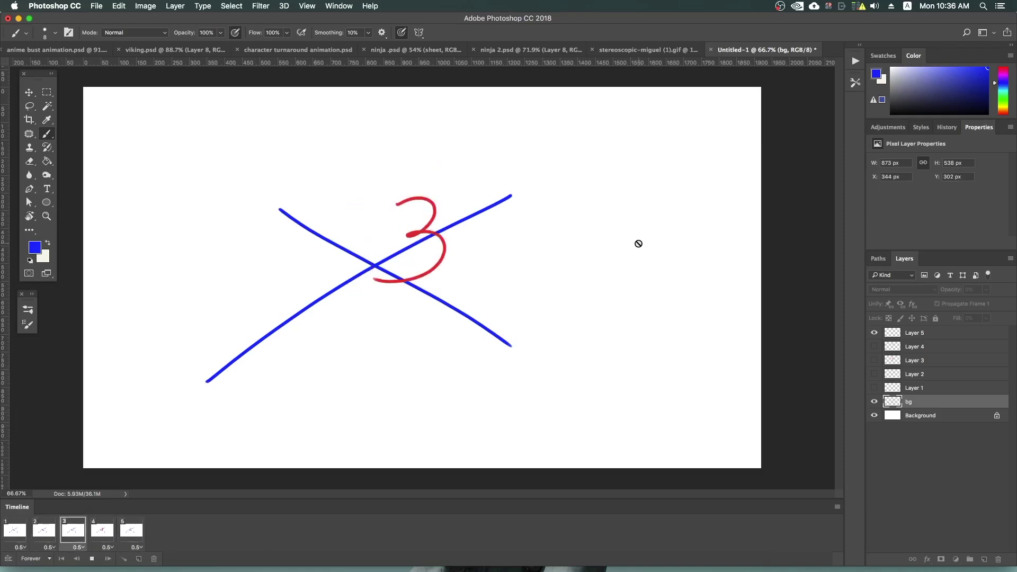
{"action": "key", "text": "space"}
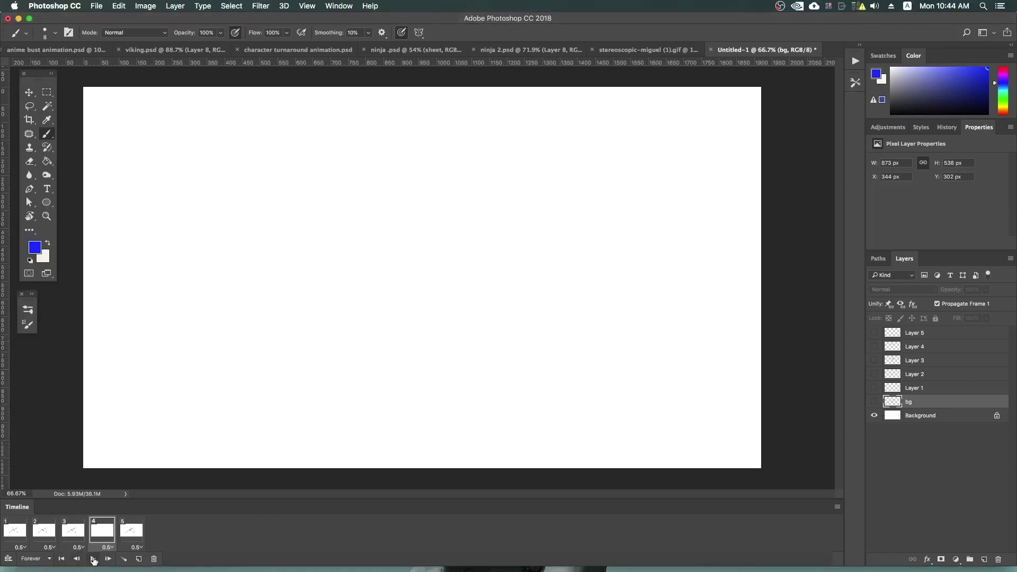
{"action": "left_click", "coordinate": [92, 558]}
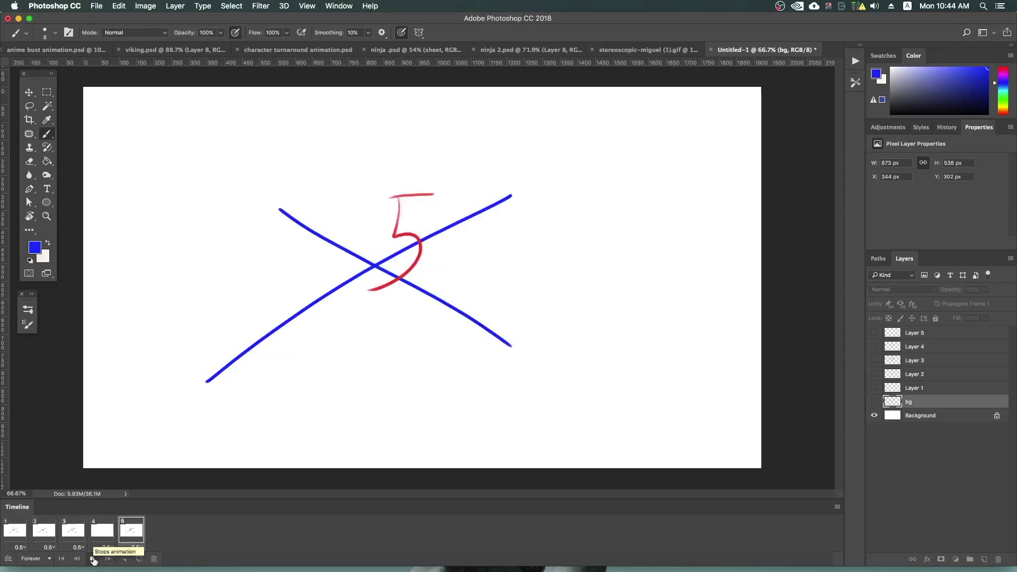
{"action": "left_click", "coordinate": [93, 559]}
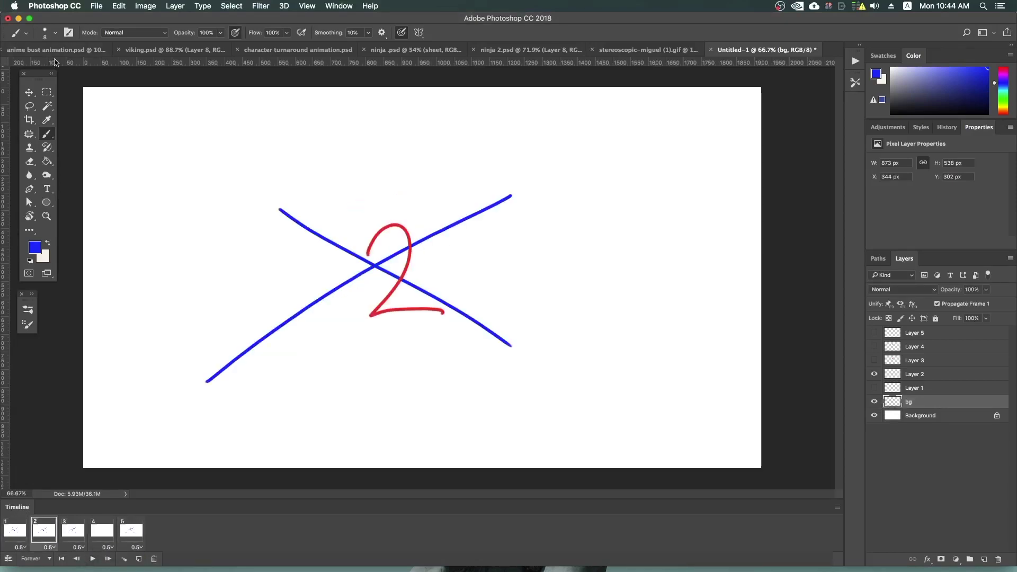
{"action": "left_click", "coordinate": [52, 50]}
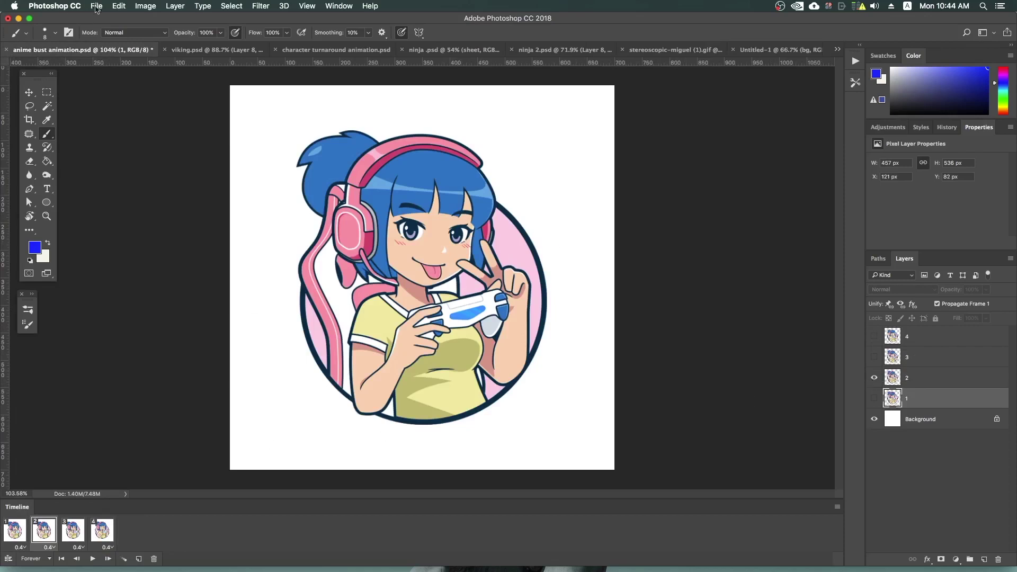
Delete the extra timeline frames from the anime bust animation.
{"action": "left_click", "coordinate": [104, 533], "text": "shift"}
{"action": "left_click", "coordinate": [154, 559]}
{"action": "left_click", "coordinate": [603, 198]}
Toggle layers 2, 3 and 4 on and off to compare the bust poses.
{"action": "left_click", "coordinate": [874, 398]}
{"action": "left_click", "coordinate": [874, 378]}
{"action": "left_click", "coordinate": [874, 399]}
{"action": "left_click", "coordinate": [874, 357]}
{"action": "left_click", "coordinate": [874, 336]}
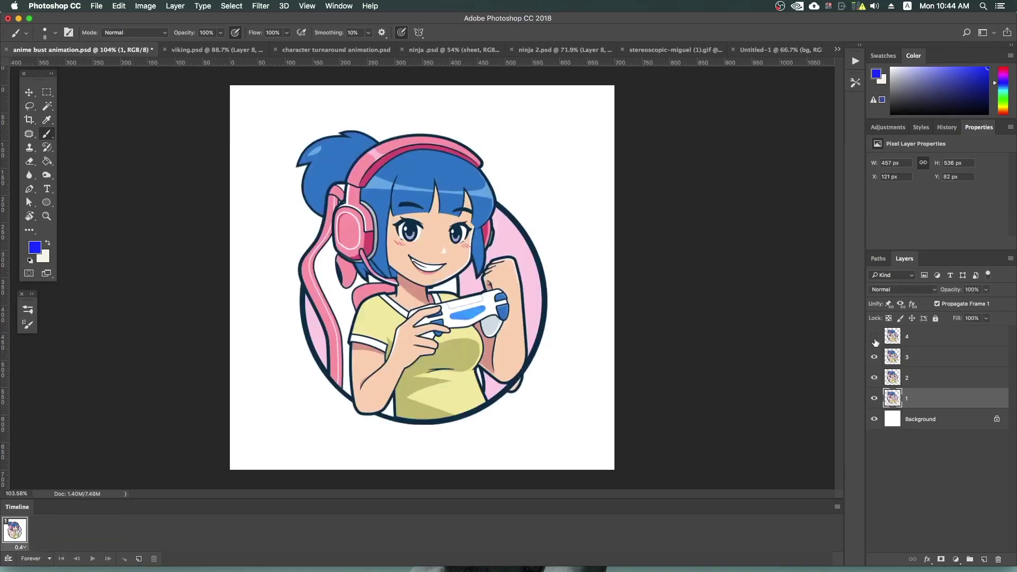
{"action": "left_click", "coordinate": [875, 337]}
{"action": "left_click", "coordinate": [874, 358]}
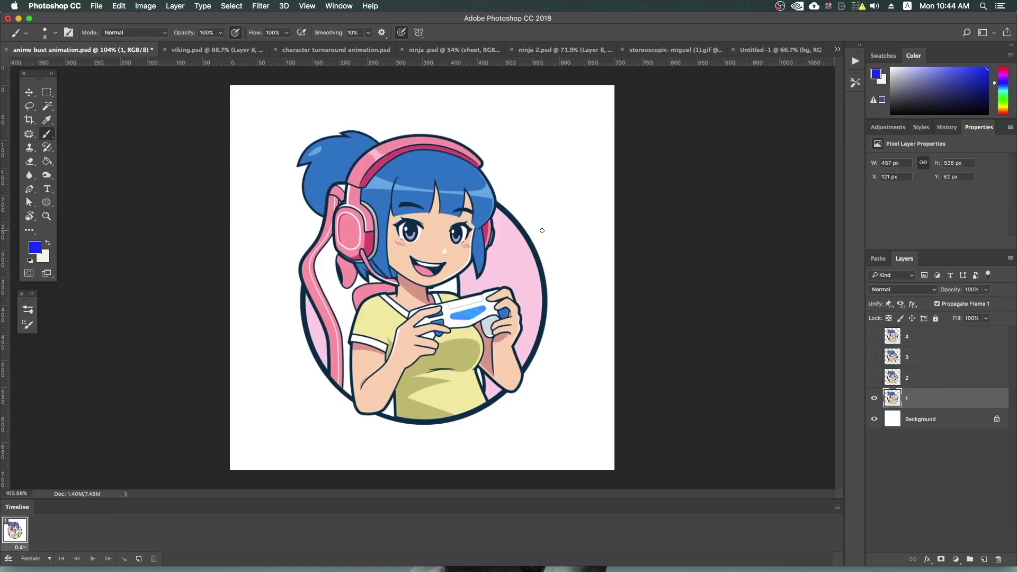
Compare the peace-sign and raised-fist poses, then hide layers 3 and 4, leaving the controller pose.
{"action": "left_click", "coordinate": [875, 379]}
{"action": "left_click", "coordinate": [874, 378]}
{"action": "left_click", "coordinate": [875, 379]}
{"action": "left_click", "coordinate": [875, 379]}
{"action": "left_click", "coordinate": [874, 358]}
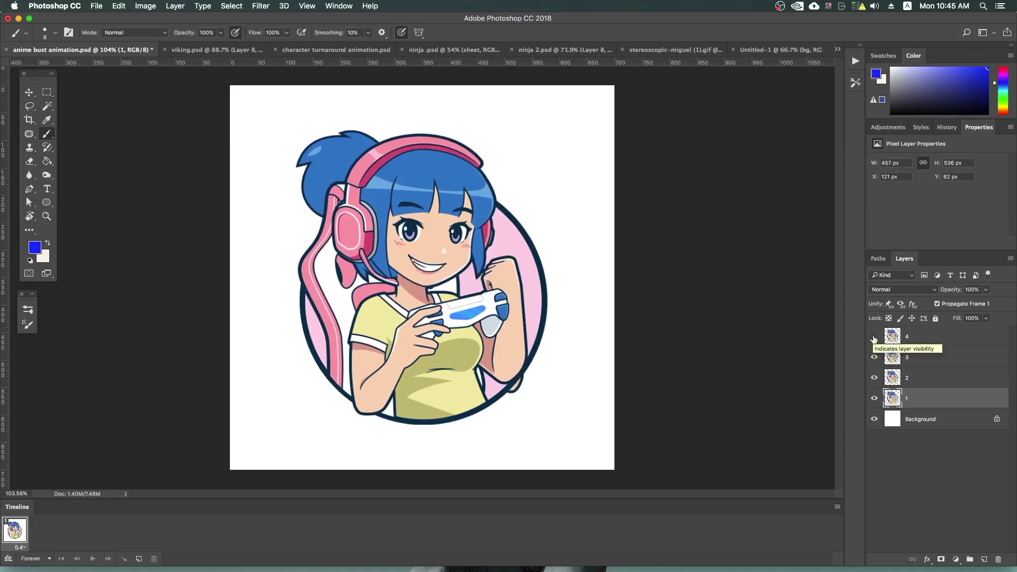
{"action": "left_click", "coordinate": [874, 337]}
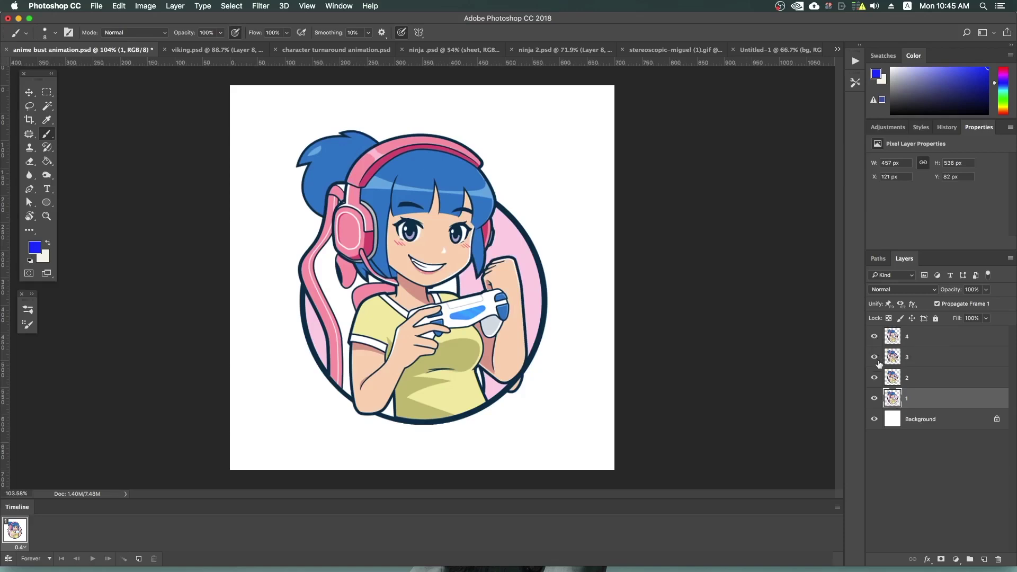
{"action": "left_click", "coordinate": [874, 357]}
{"action": "left_click", "coordinate": [875, 337]}
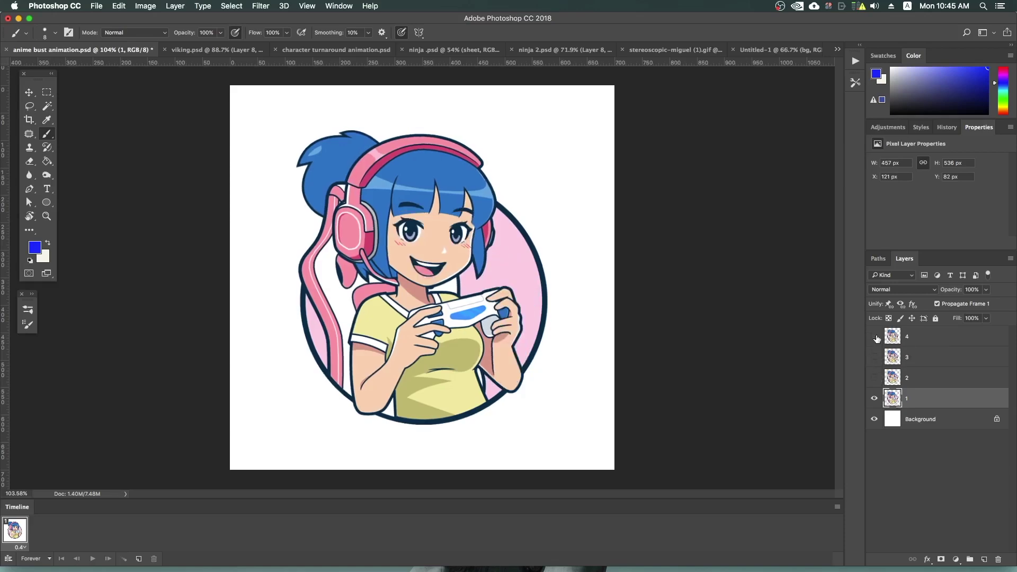
{"action": "left_click", "coordinate": [875, 357]}
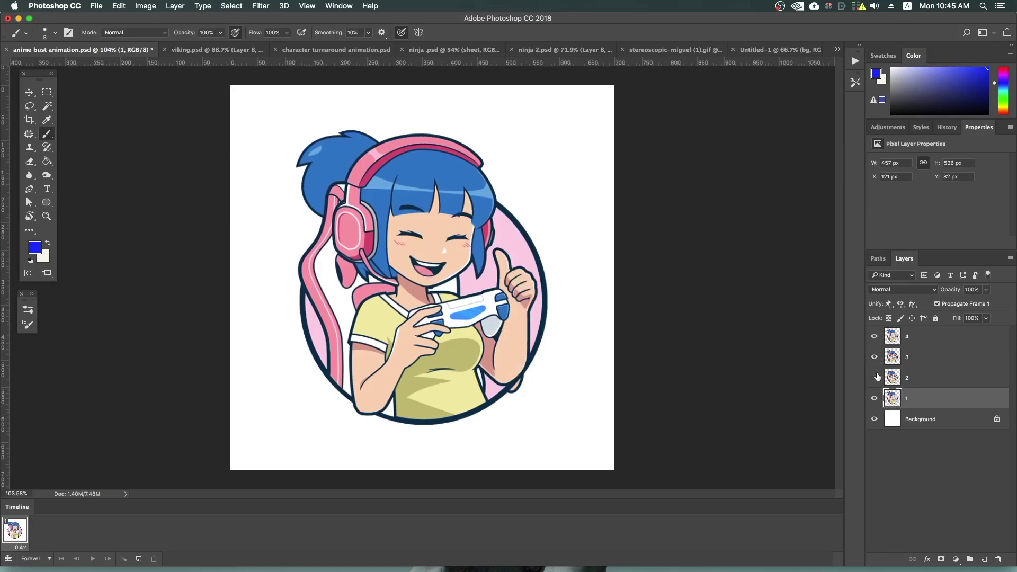
{"action": "left_click", "coordinate": [874, 357]}
{"action": "left_click", "coordinate": [875, 337]}
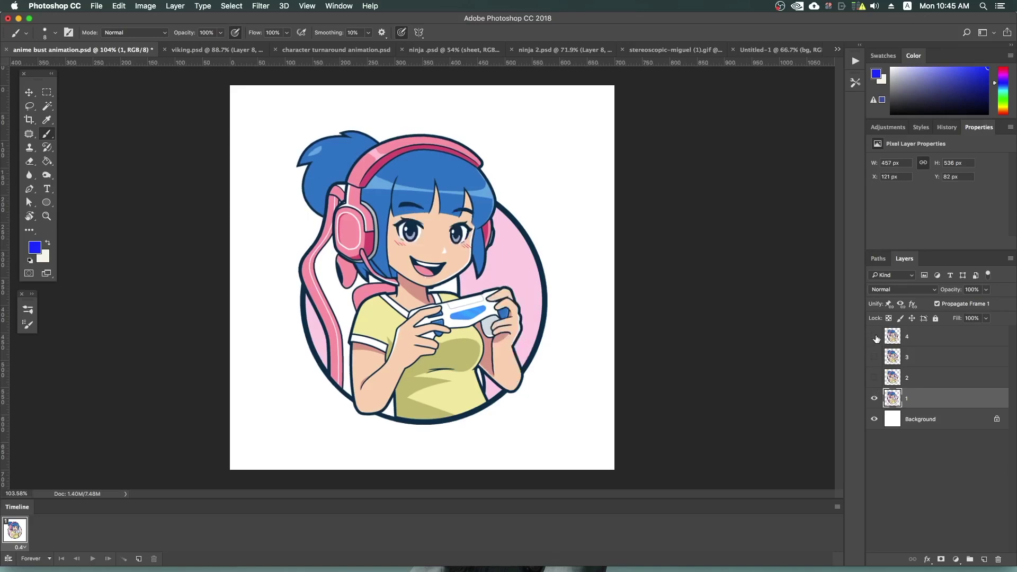
{"action": "left_click", "coordinate": [874, 398]}
Show layers 2 and 3 together, then bring the viking.psd document to the front.
{"action": "left_click_drag", "start_coordinate": [874, 398], "coordinate": [879, 337]}
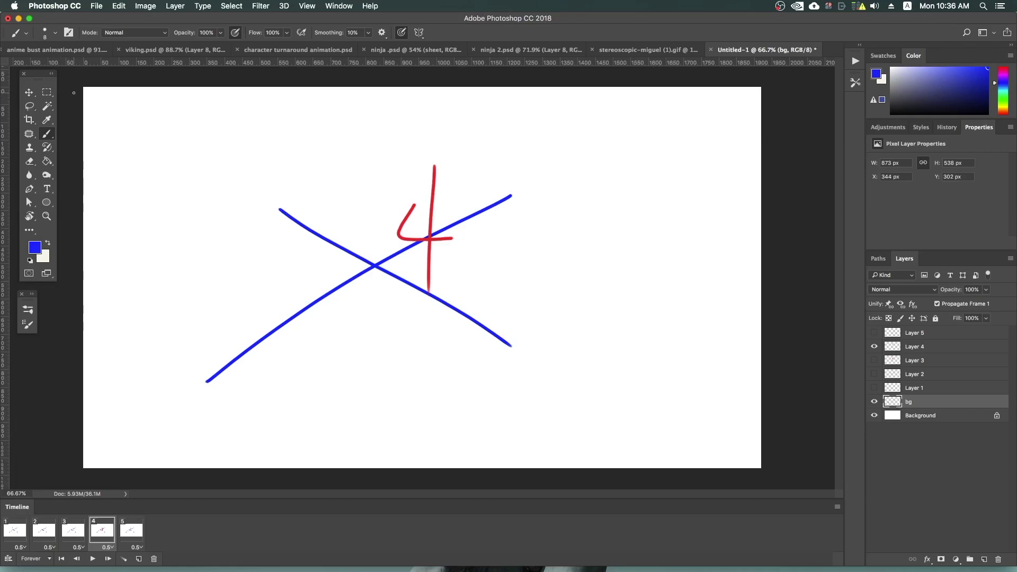
{"action": "left_click", "coordinate": [175, 49]}
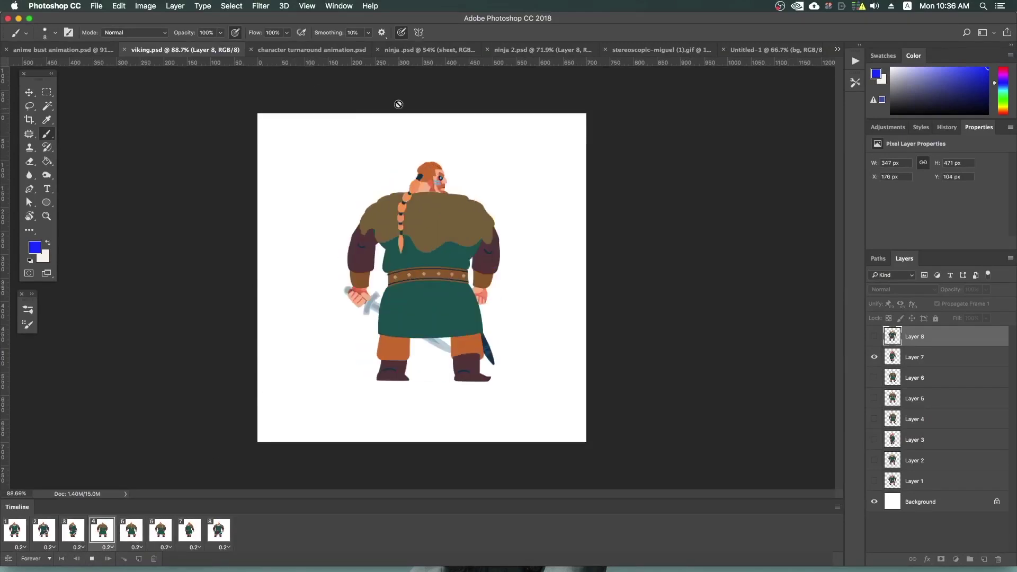
Stop the viking playback and play the character turnaround animation from frame 1, zoomed in.
{"action": "key", "text": "space"}
{"action": "left_click", "coordinate": [312, 50]}
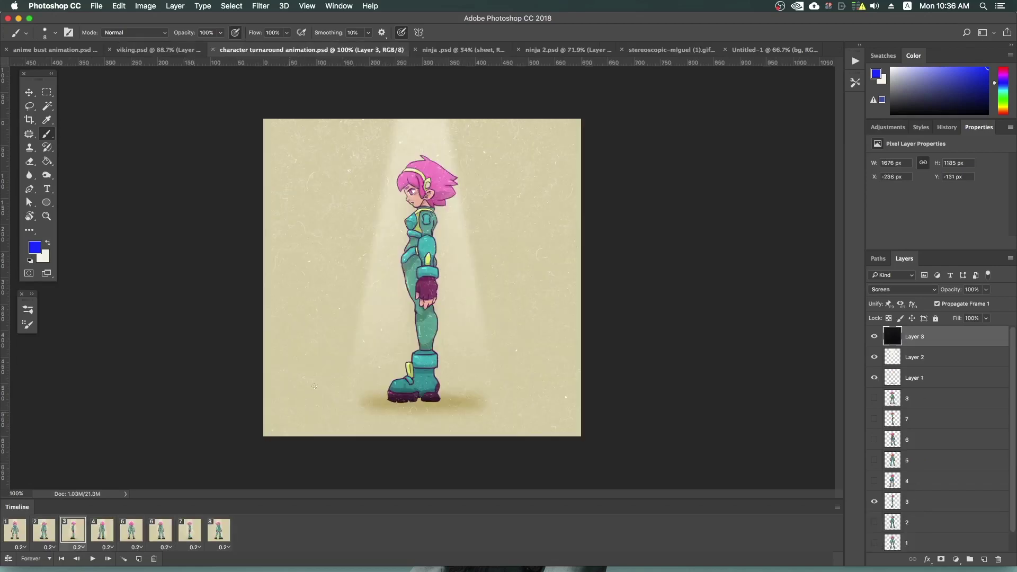
{"action": "left_click", "coordinate": [18, 536]}
{"action": "key", "text": "space"}
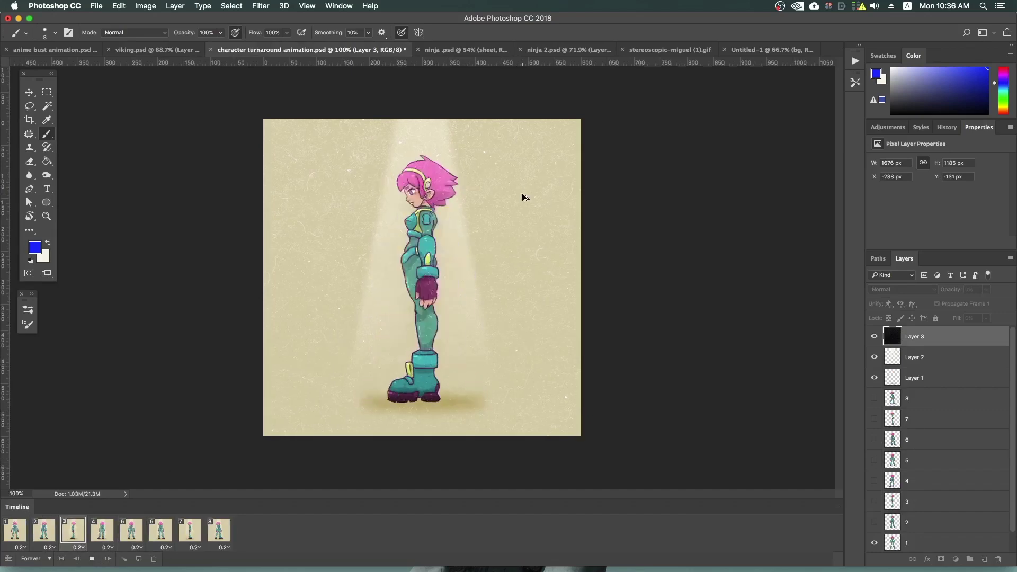
{"action": "key", "text": "super+equal"}
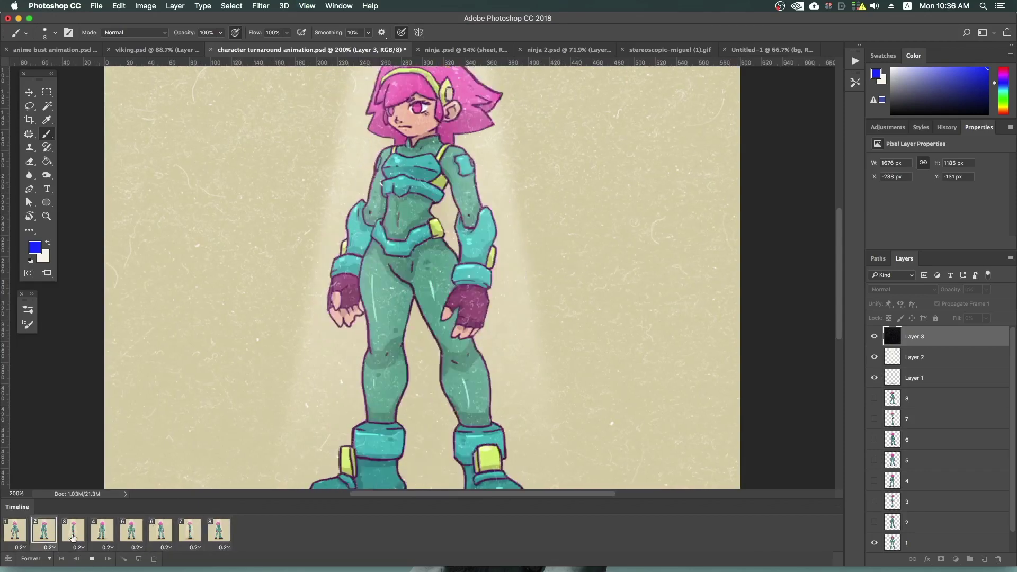
{"action": "key", "text": "space"}
Toggle the grainy texture layer and nudge the overlay slightly down and right with Move.
{"action": "left_click", "coordinate": [875, 337]}
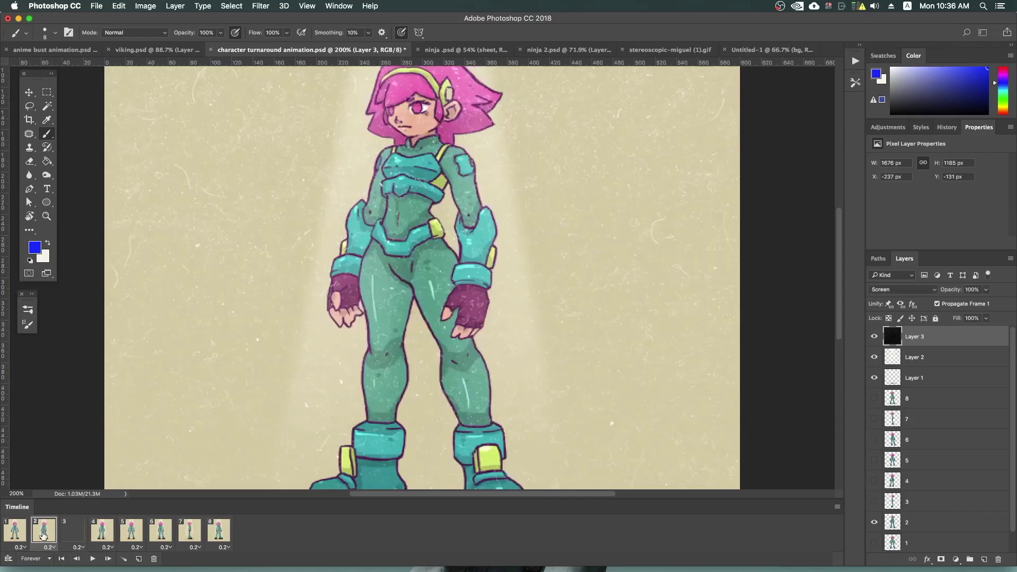
{"action": "left_click", "coordinate": [80, 533]}
{"action": "left_click", "coordinate": [875, 337]}
{"action": "key", "text": "v"}
{"action": "left_click_drag", "start_coordinate": [610, 240], "coordinate": [613, 257]}
Replay the turnaround from the first frame, then return to the anime bust document.
{"action": "left_click", "coordinate": [22, 532]}
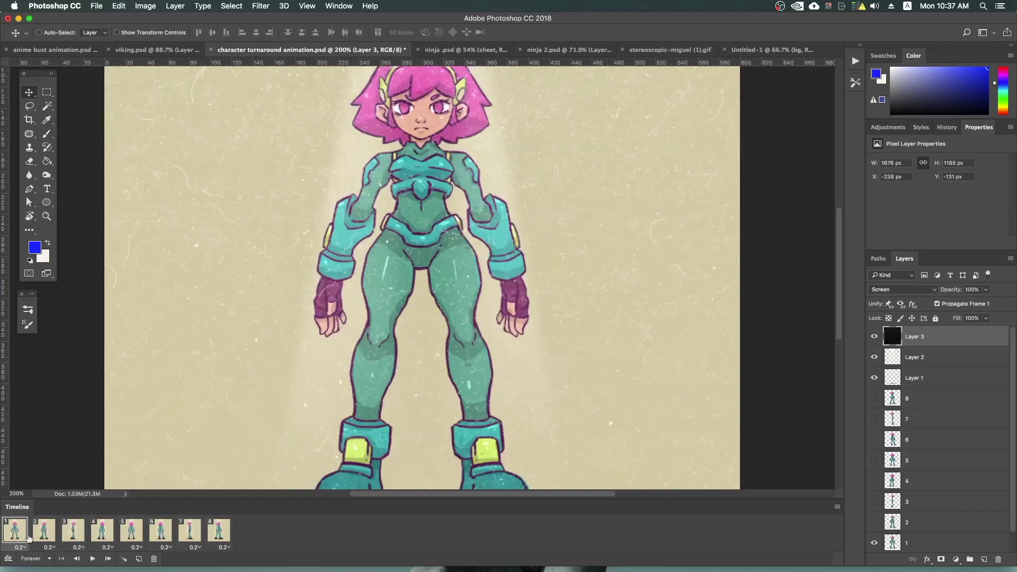
{"action": "left_click", "coordinate": [92, 559]}
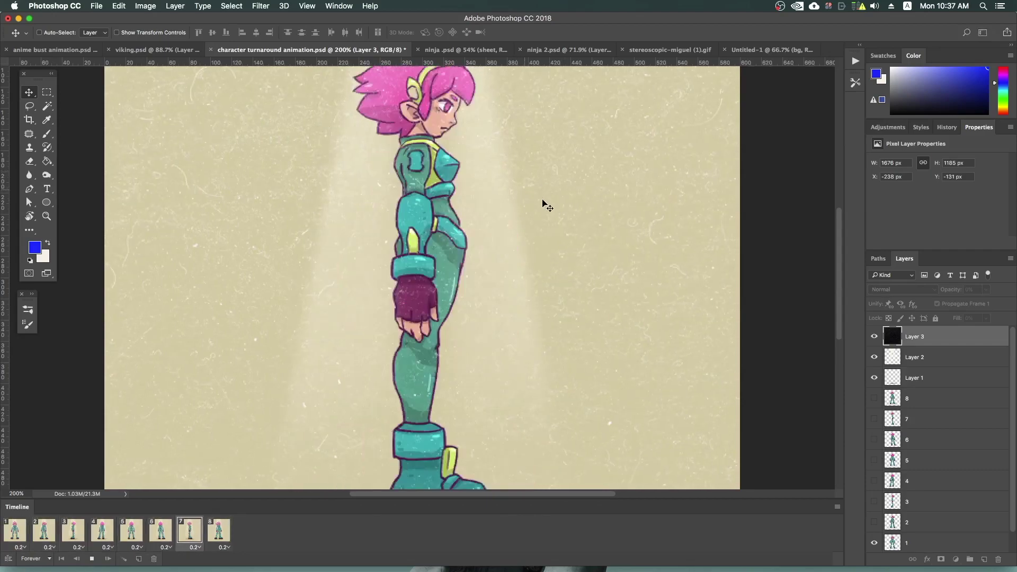
{"action": "key", "text": "space"}
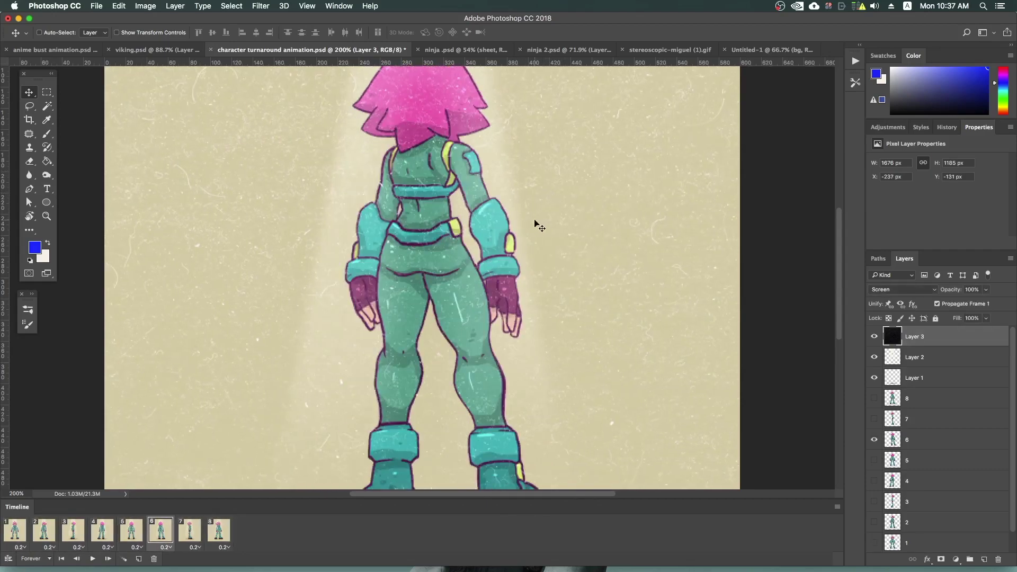
{"action": "scroll", "coordinate": [536, 223], "scroll_direction": "down", "scroll_amount": 2}
{"action": "scroll", "coordinate": [522, 227], "scroll_direction": "down", "scroll_amount": 2}
{"action": "scroll", "coordinate": [523, 226], "scroll_direction": "down", "scroll_amount": 2}
{"action": "scroll", "coordinate": [523, 227], "scroll_direction": "up", "scroll_amount": 1}
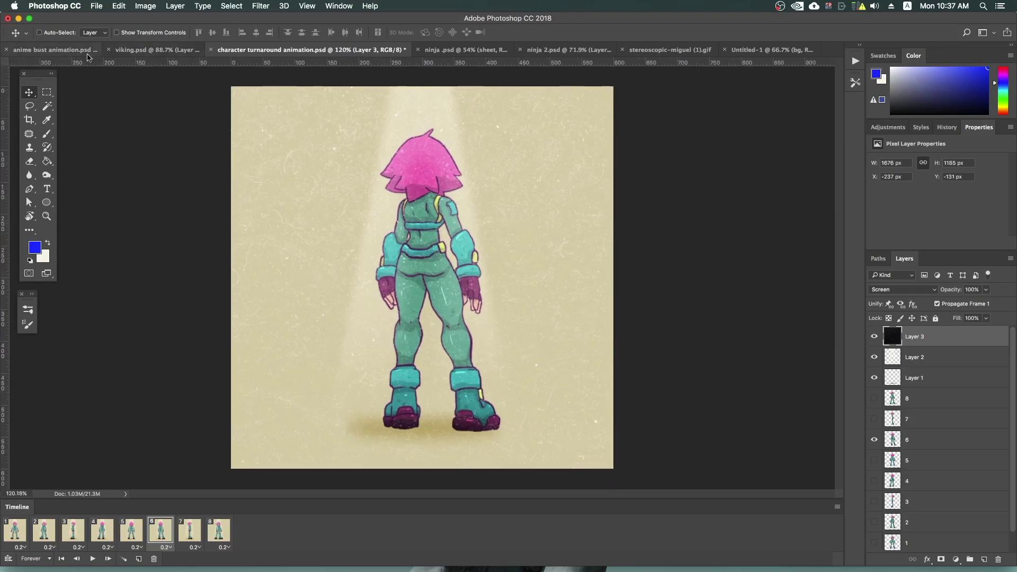
{"action": "left_click", "coordinate": [52, 54]}
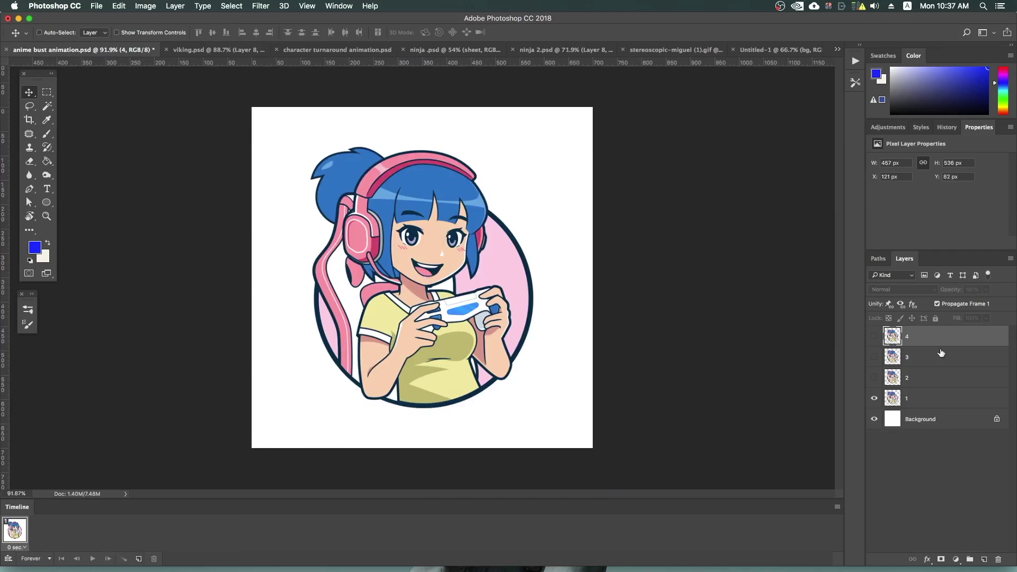
Add frames and make frames 2, 3 and 4 show only layers 2, 3 and 4 respectively.
{"action": "left_click", "coordinate": [138, 560]}
{"action": "left_click", "coordinate": [138, 560]}
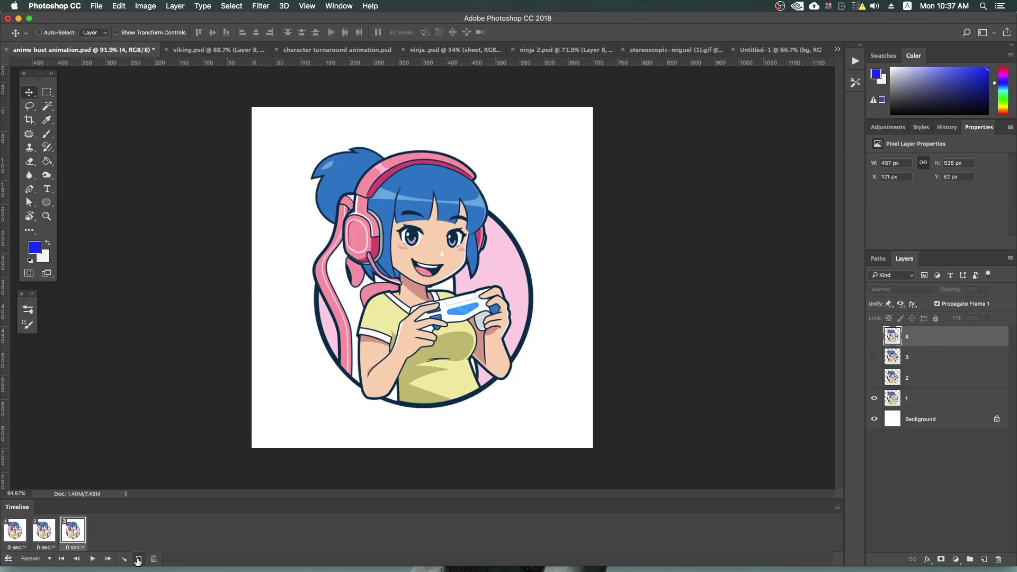
{"action": "left_click", "coordinate": [9, 538]}
{"action": "left_click", "coordinate": [874, 401]}
{"action": "left_click", "coordinate": [874, 378]}
{"action": "left_click", "coordinate": [64, 532]}
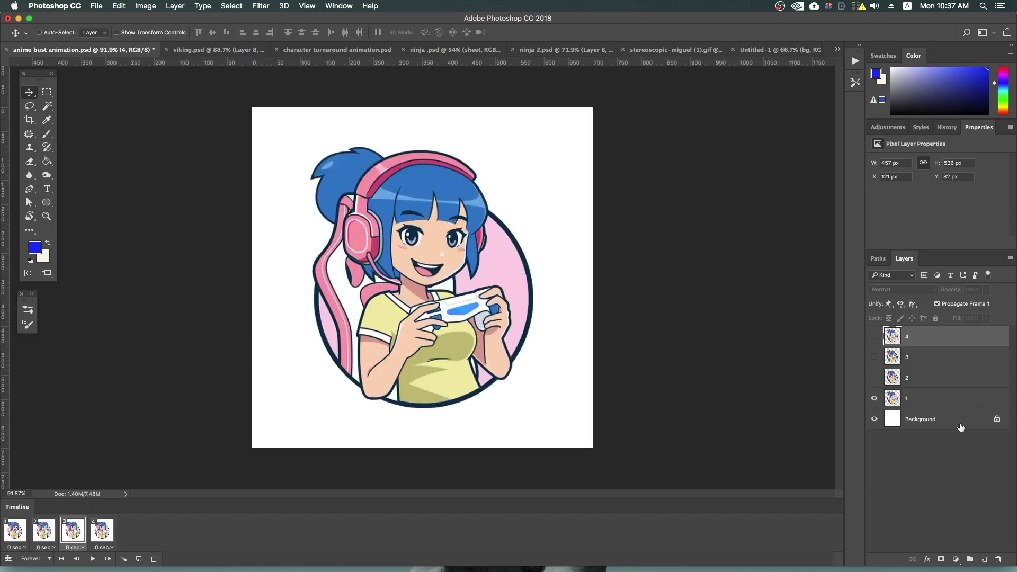
{"action": "left_click", "coordinate": [874, 398]}
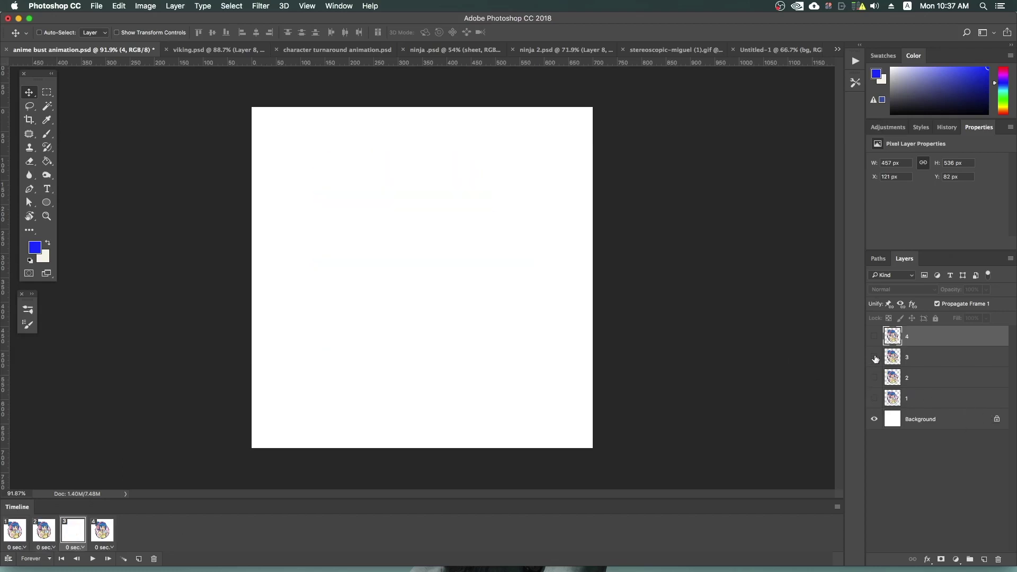
{"action": "left_click", "coordinate": [874, 357]}
{"action": "left_click", "coordinate": [102, 531]}
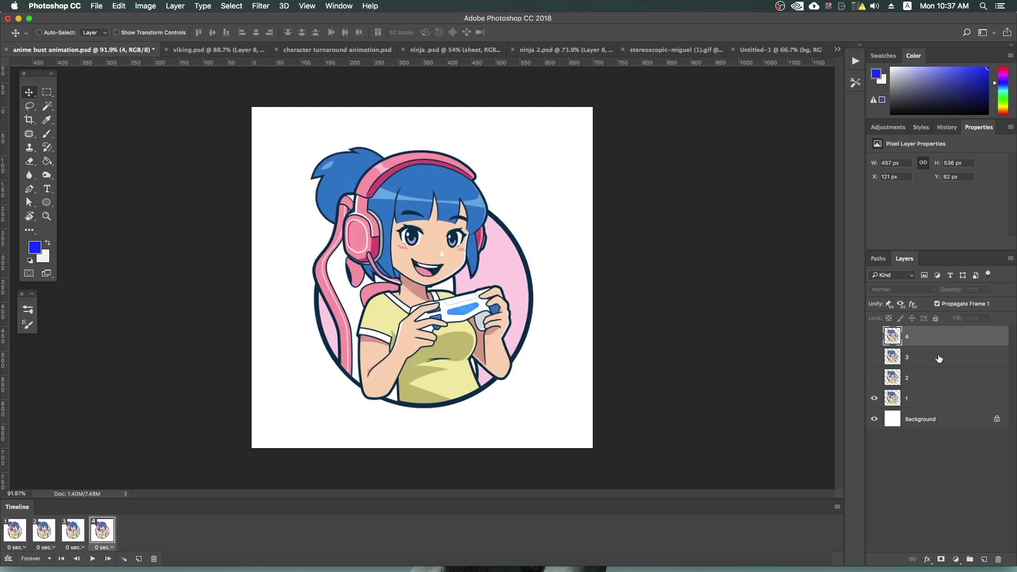
{"action": "left_click", "coordinate": [876, 399]}
{"action": "left_click", "coordinate": [874, 336]}
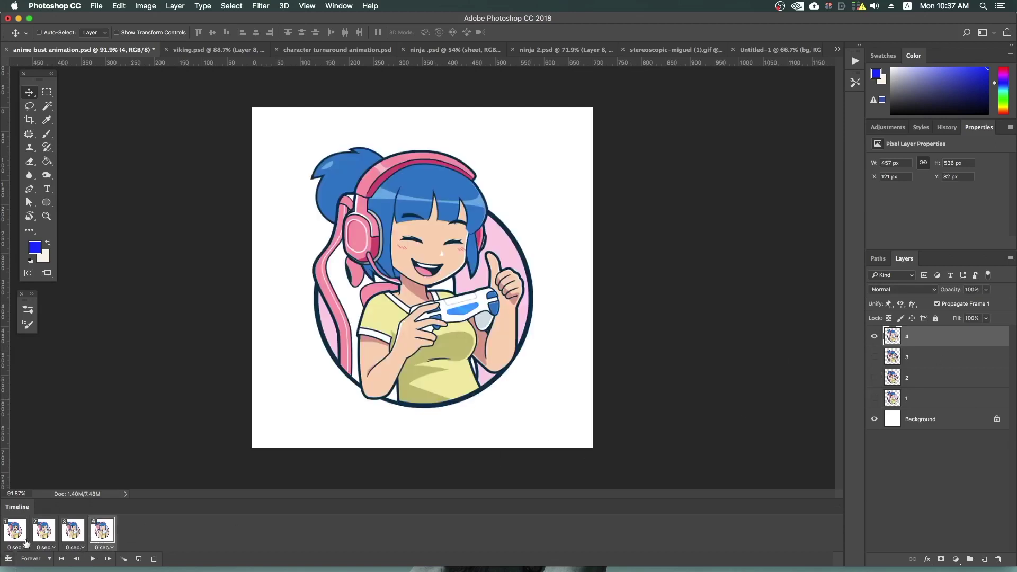
Preview the four-pose loop and open the frame delay options for all frames.
{"action": "left_click", "coordinate": [26, 540]}
{"action": "left_click", "coordinate": [106, 538], "text": "shift"}
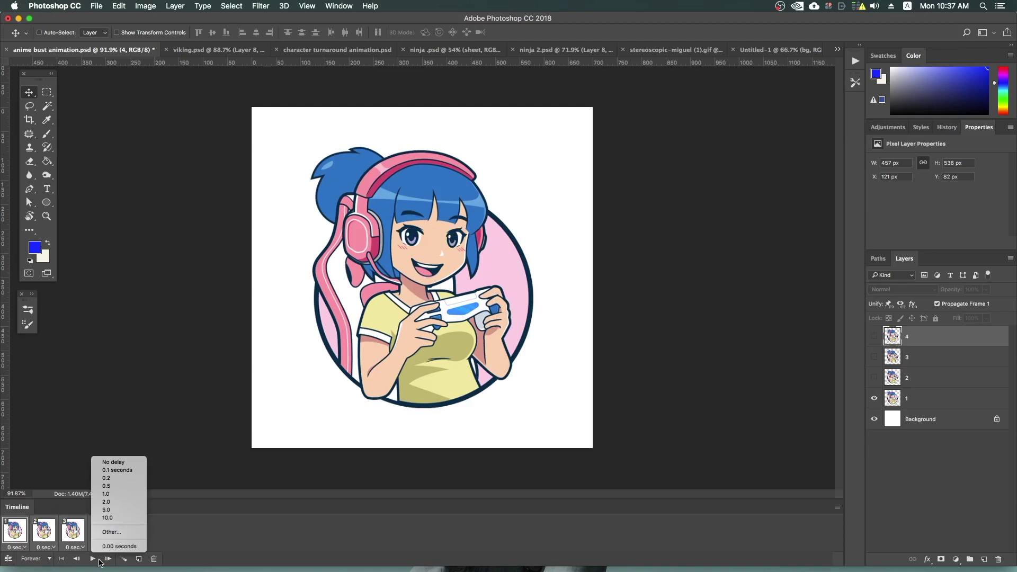
{"action": "left_click", "coordinate": [99, 562]}
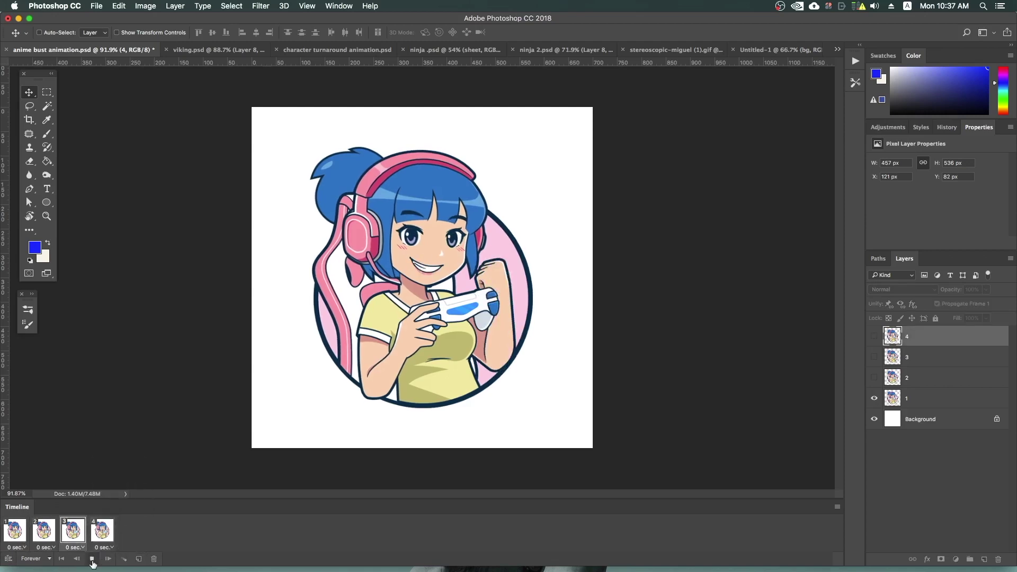
{"action": "left_click", "coordinate": [93, 560]}
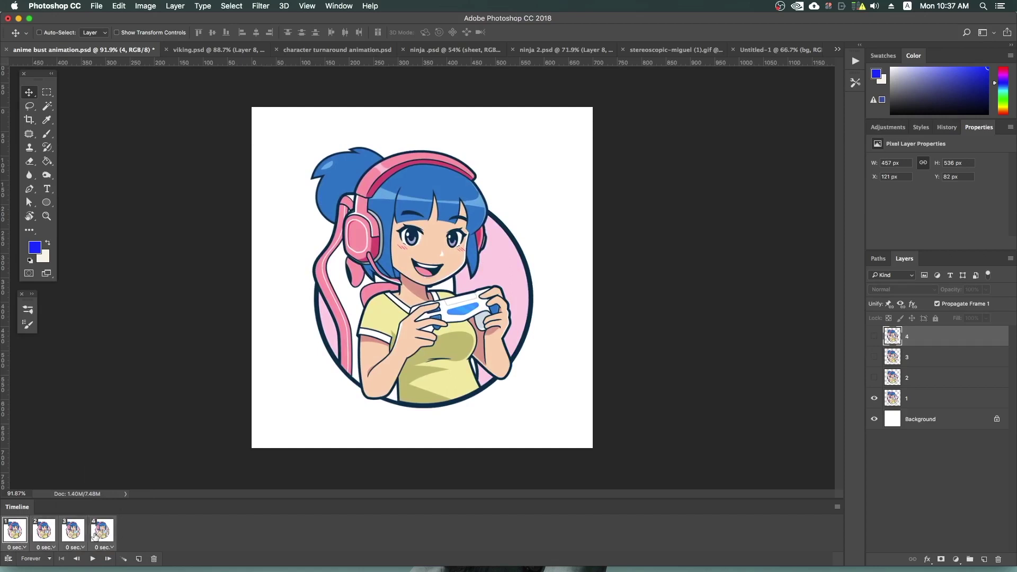
{"action": "left_click", "coordinate": [104, 548]}
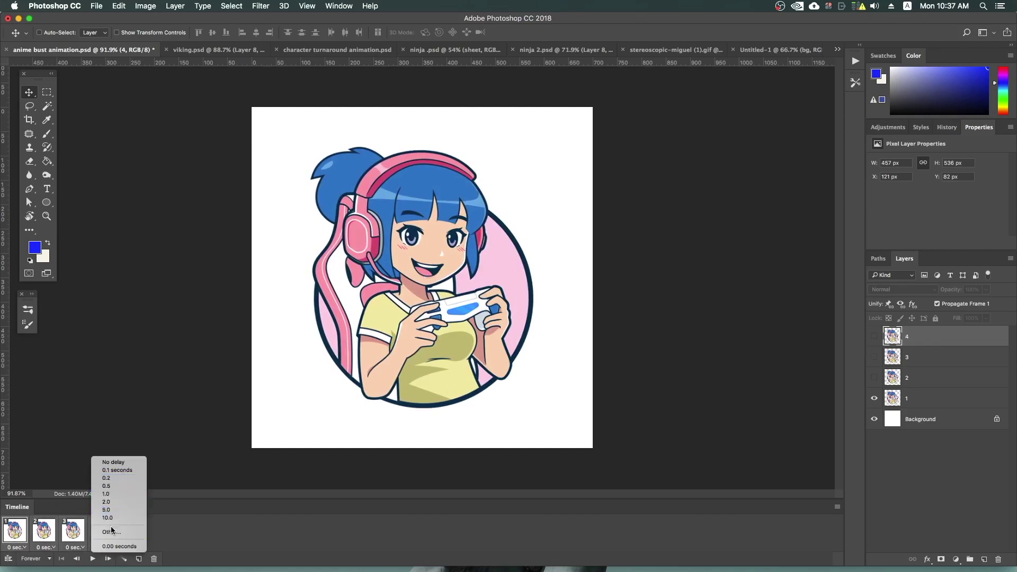
Set every frame's delay to a custom 0.4 seconds and preview the animation.
{"action": "left_click", "coordinate": [111, 531]}
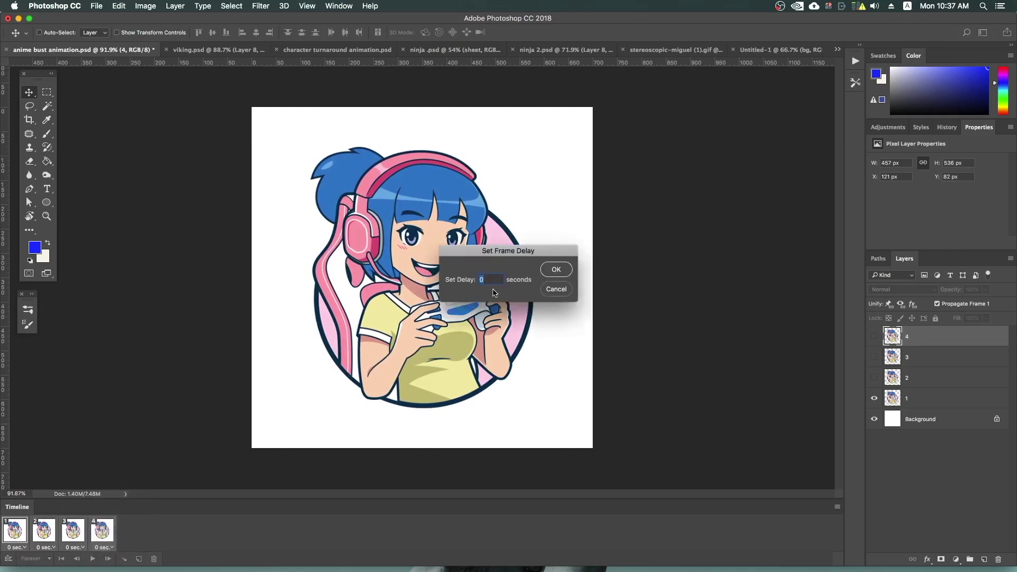
{"action": "type", "text": "0.4"}
{"action": "left_click", "coordinate": [555, 269]}
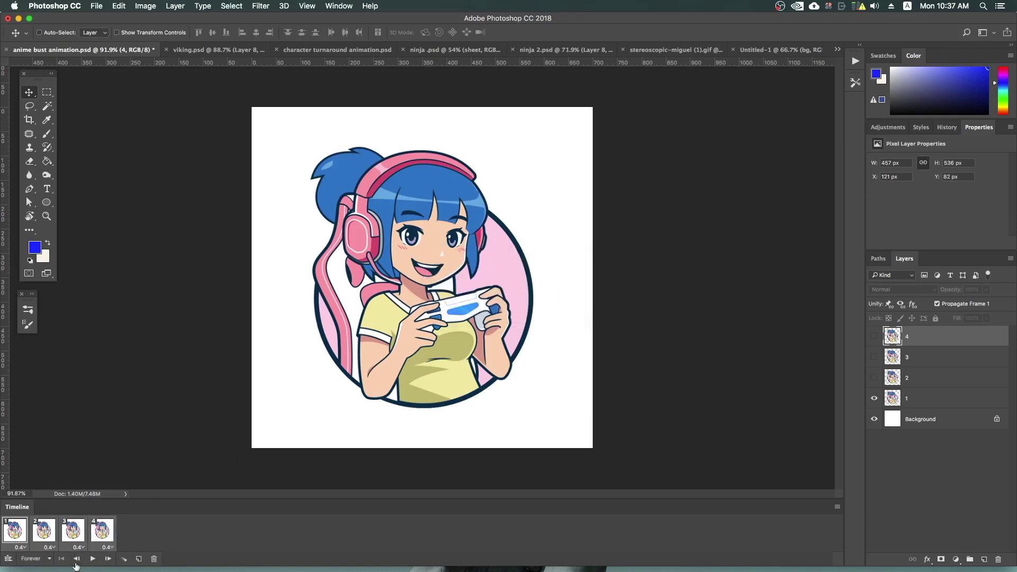
{"action": "left_click", "coordinate": [95, 559]}
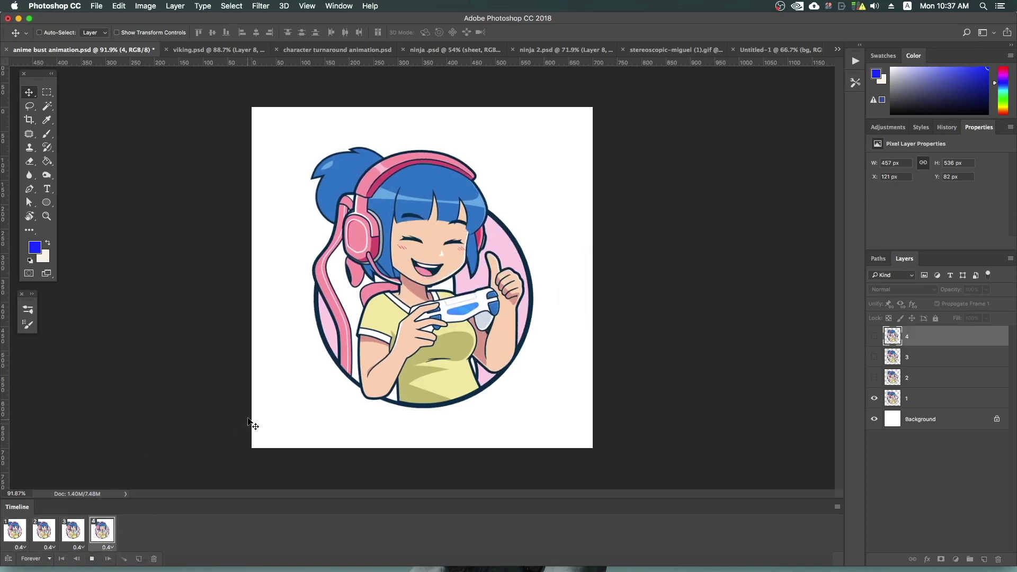
{"action": "scroll", "coordinate": [485, 301], "scroll_direction": "up", "scroll_amount": 2}
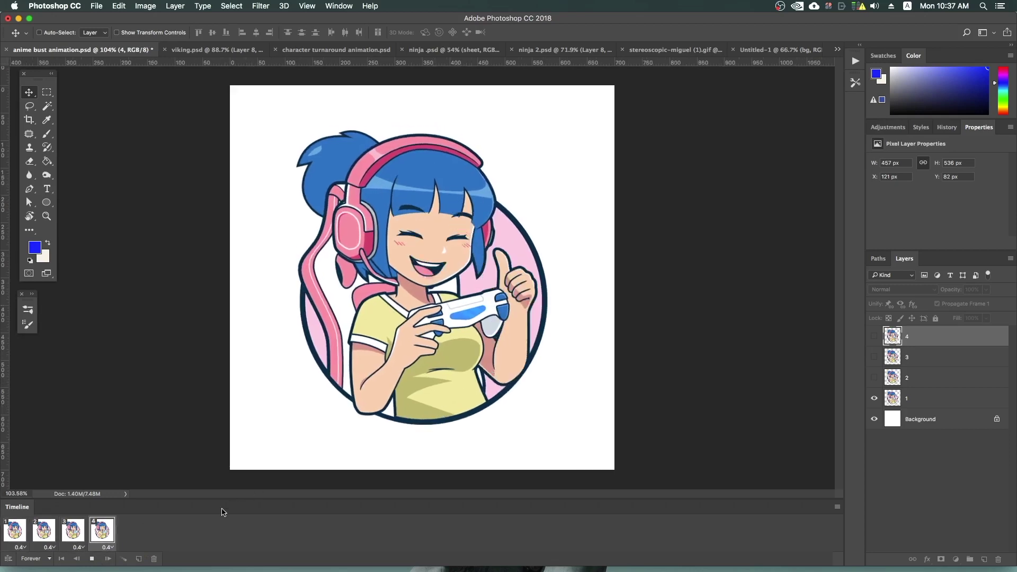
{"action": "left_click", "coordinate": [94, 558]}
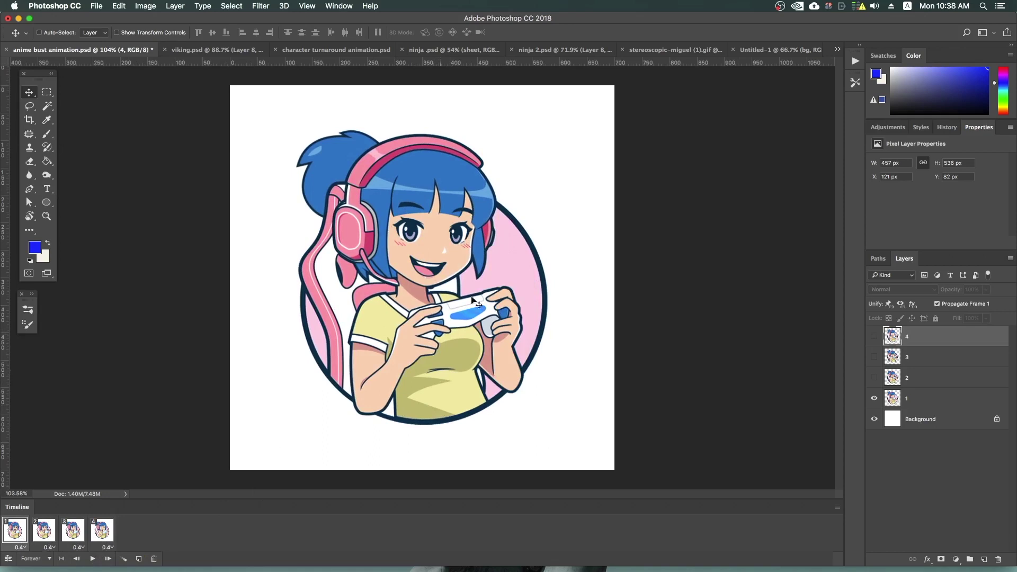
Reposition the layer 1 character and align the frame 2 and frame 3 poses with the Move tool.
{"action": "left_click", "coordinate": [973, 400]}
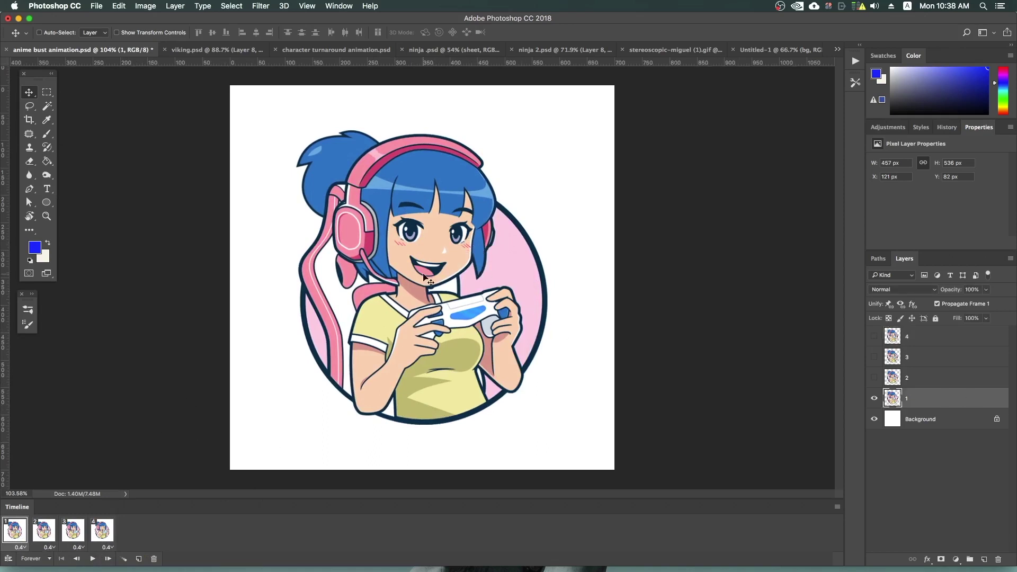
{"action": "left_click_drag", "start_coordinate": [428, 278], "coordinate": [424, 284]}
{"action": "left_click", "coordinate": [45, 530]}
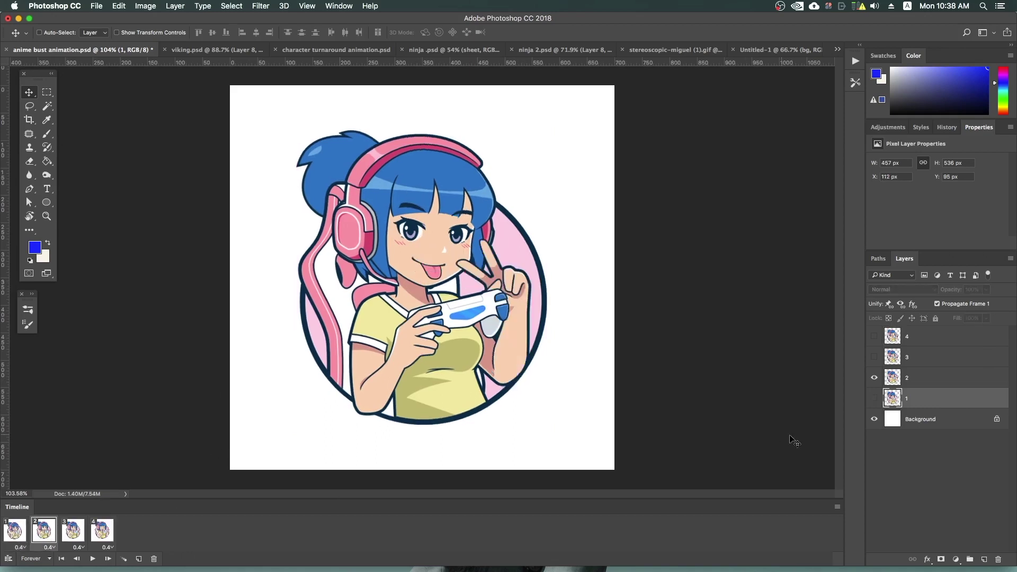
{"action": "left_click", "coordinate": [927, 377]}
{"action": "left_click_drag", "start_coordinate": [418, 268], "coordinate": [447, 244]}
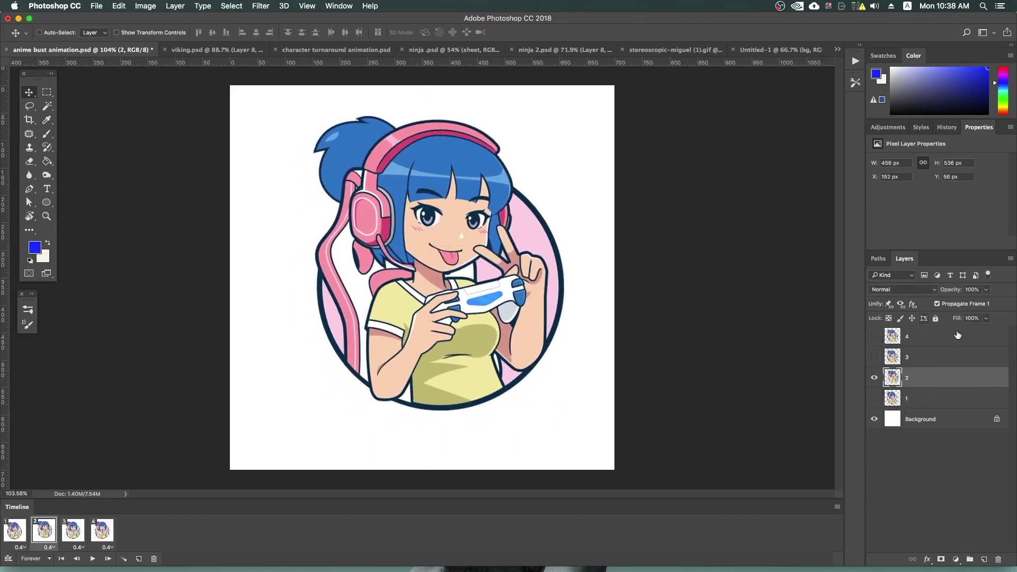
{"action": "left_click", "coordinate": [79, 533]}
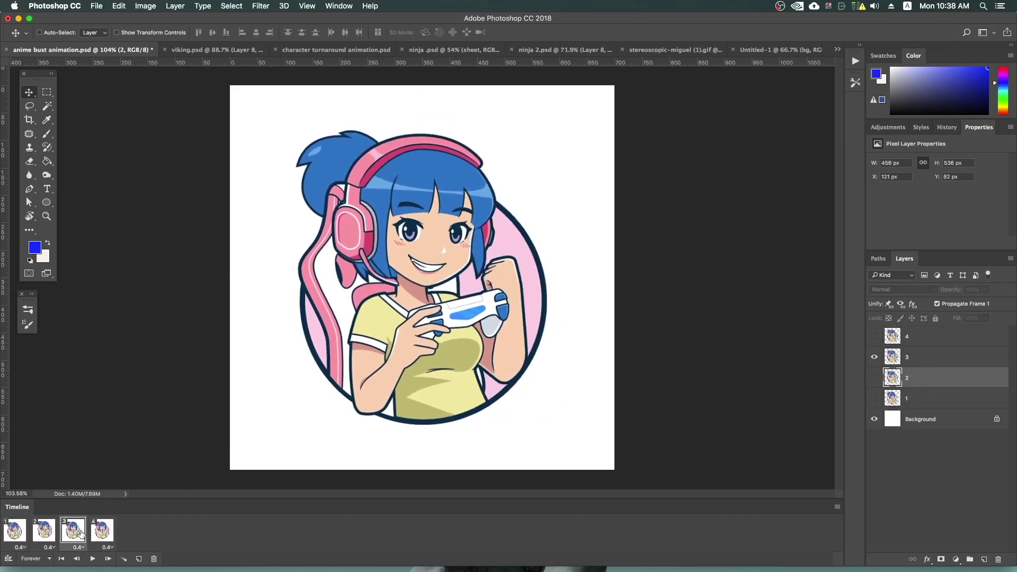
{"action": "left_click", "coordinate": [918, 358]}
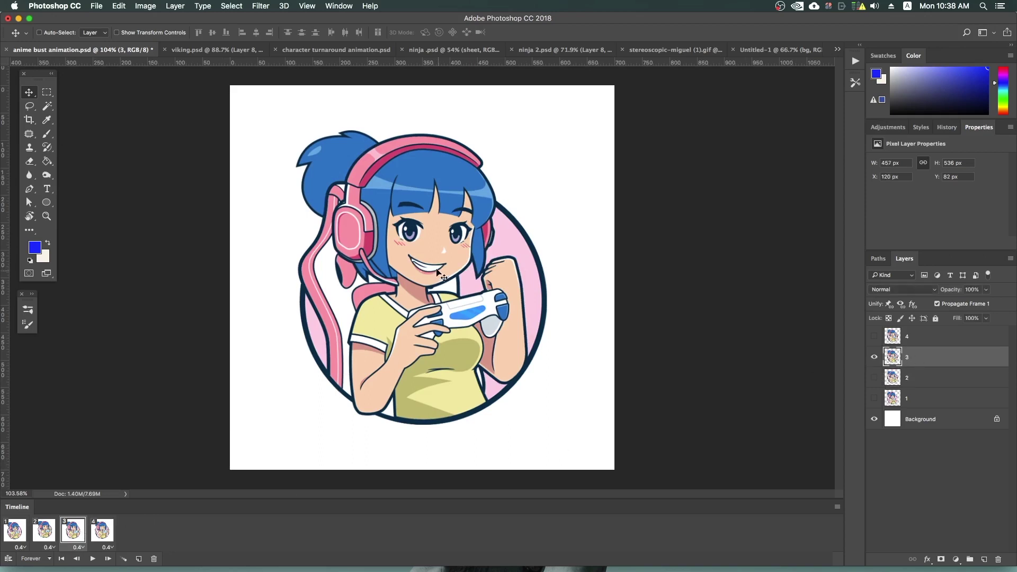
{"action": "left_click_drag", "start_coordinate": [439, 276], "coordinate": [424, 274]}
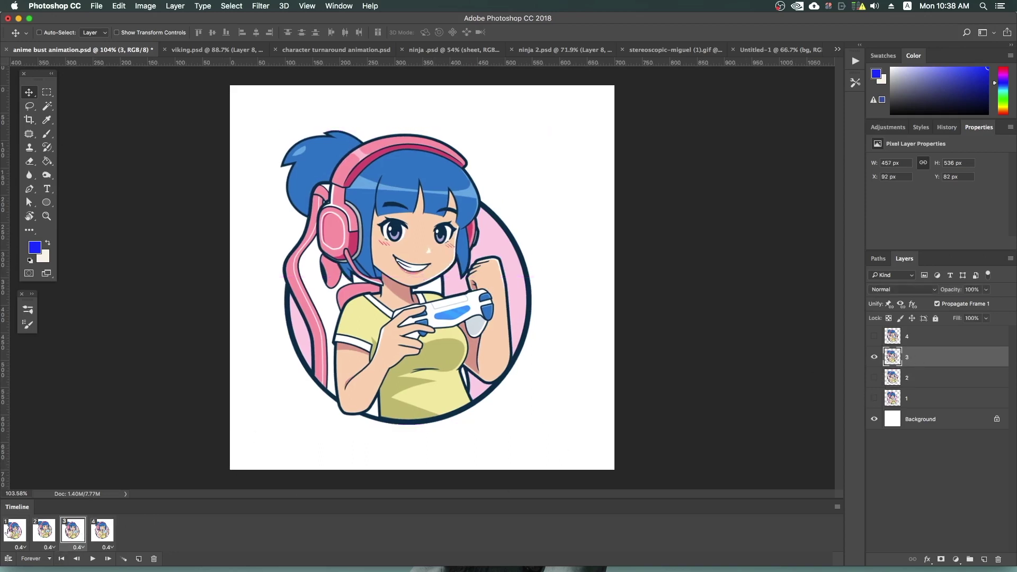
Nudge frame 4's thumbs-up pose into alignment and preview the four-frame loop.
{"action": "left_click", "coordinate": [105, 531]}
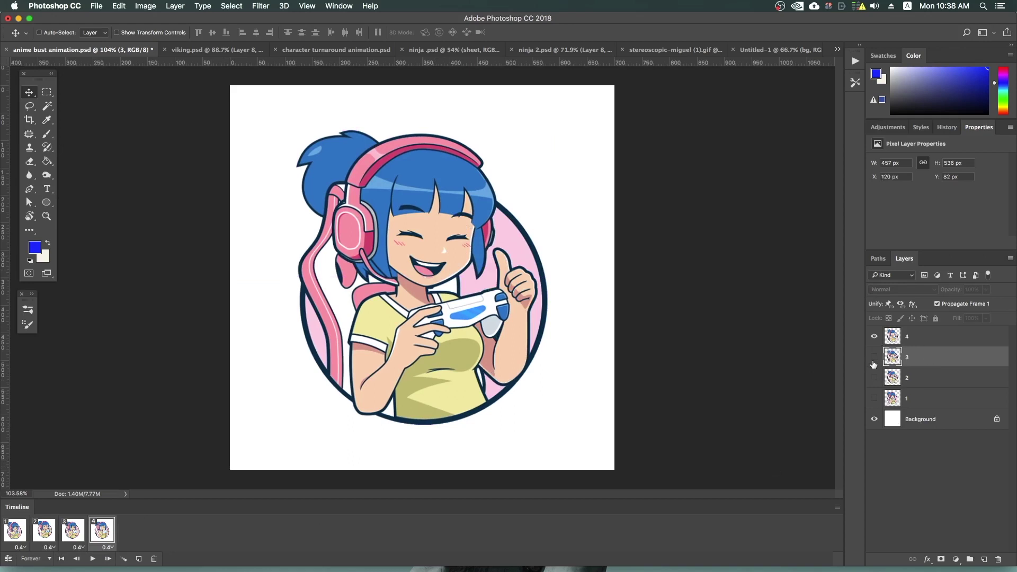
{"action": "left_click", "coordinate": [874, 337]}
{"action": "left_click", "coordinate": [874, 337]}
{"action": "left_click", "coordinate": [932, 337]}
{"action": "left_click_drag", "start_coordinate": [496, 322], "coordinate": [504, 327]}
{"action": "left_click", "coordinate": [90, 560]}
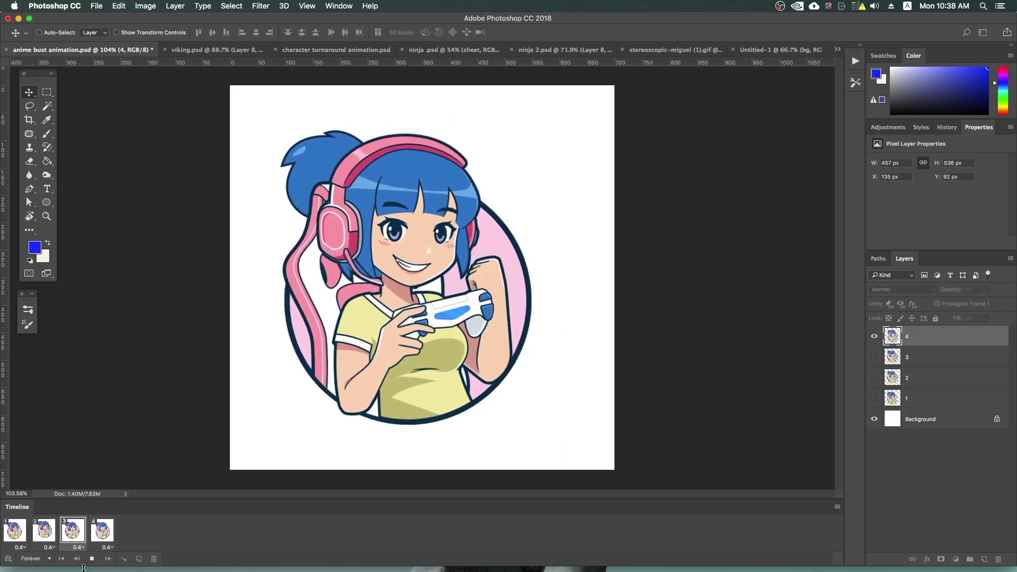
{"action": "left_click", "coordinate": [91, 559]}
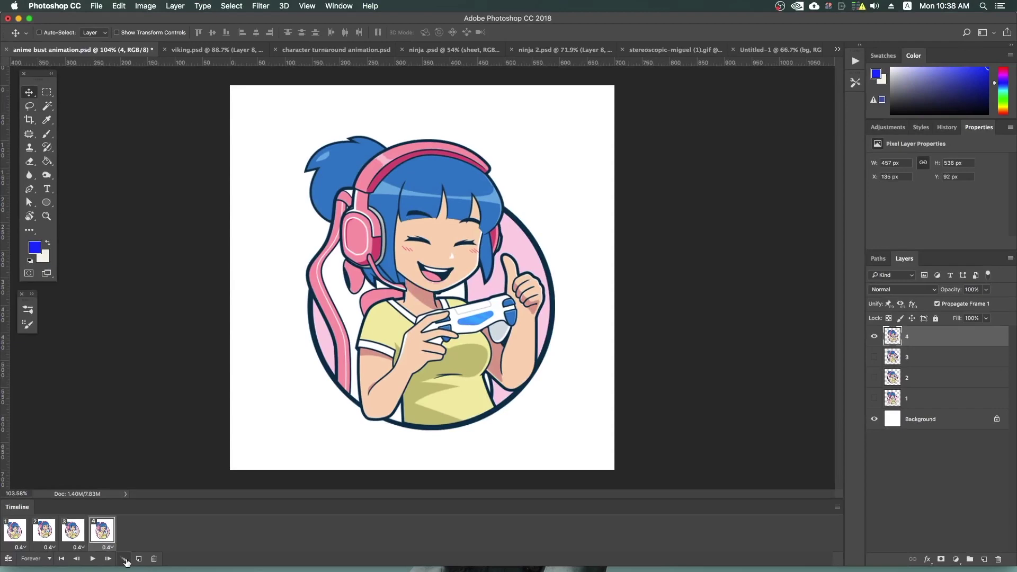
Select frame 1, showing the eyes-open pose holding the controller.
{"action": "left_click", "coordinate": [25, 537]}
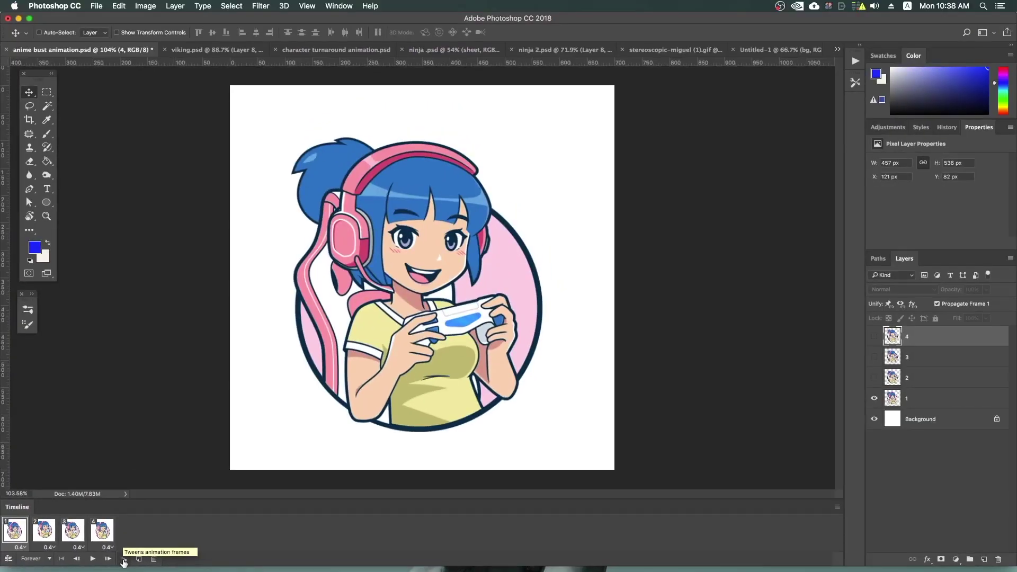
{"action": "left_click", "coordinate": [124, 560]}
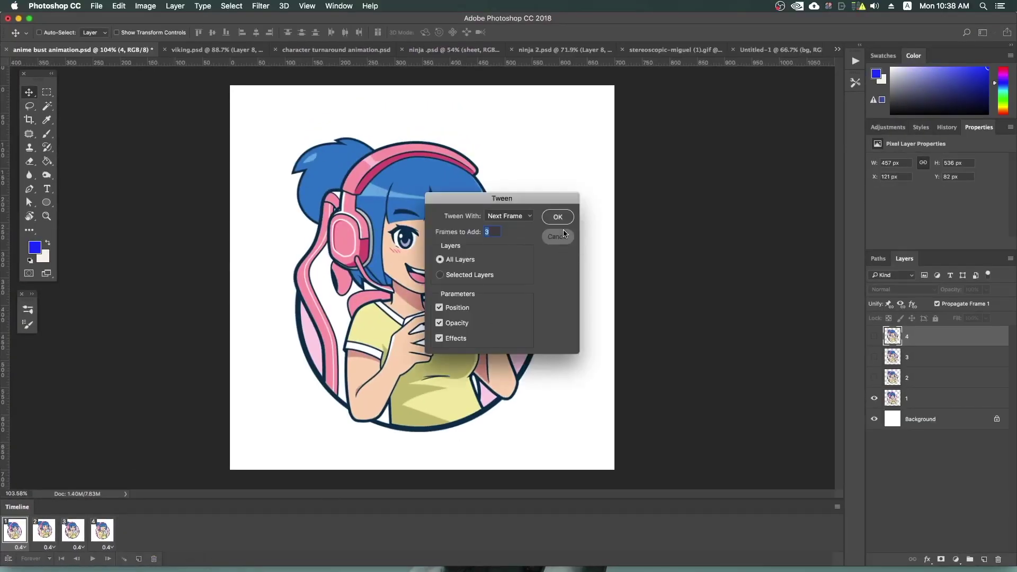
{"action": "left_click", "coordinate": [561, 237]}
{"action": "key", "text": "space"}
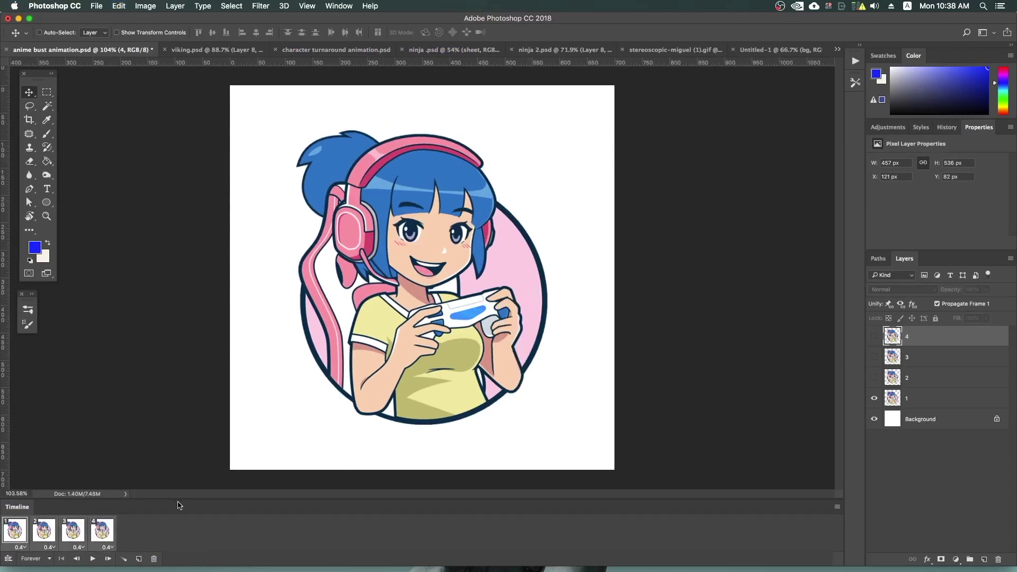
{"action": "left_click", "coordinate": [94, 563]}
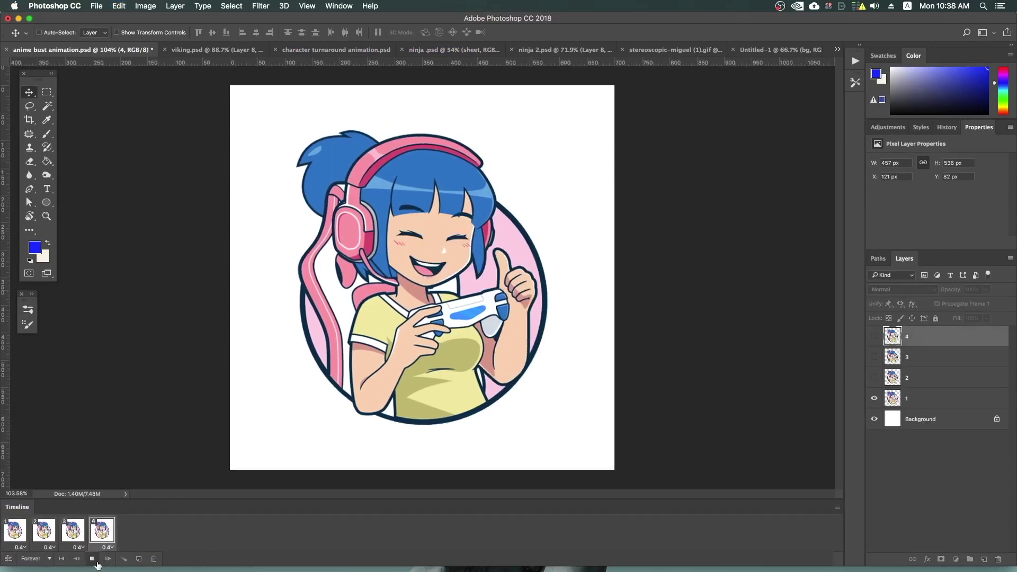
{"action": "left_click", "coordinate": [96, 563]}
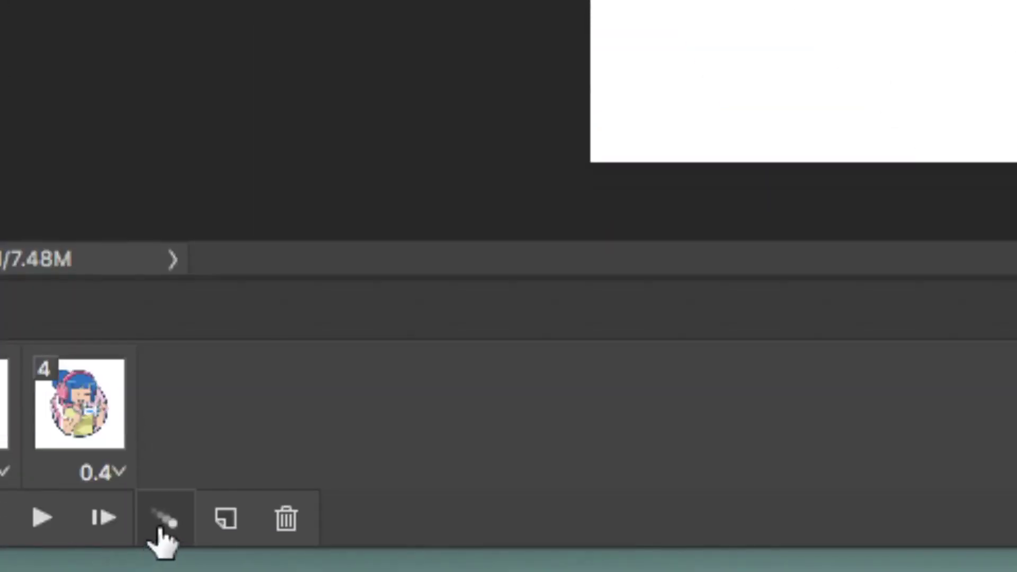
{"action": "left_click", "coordinate": [160, 527]}
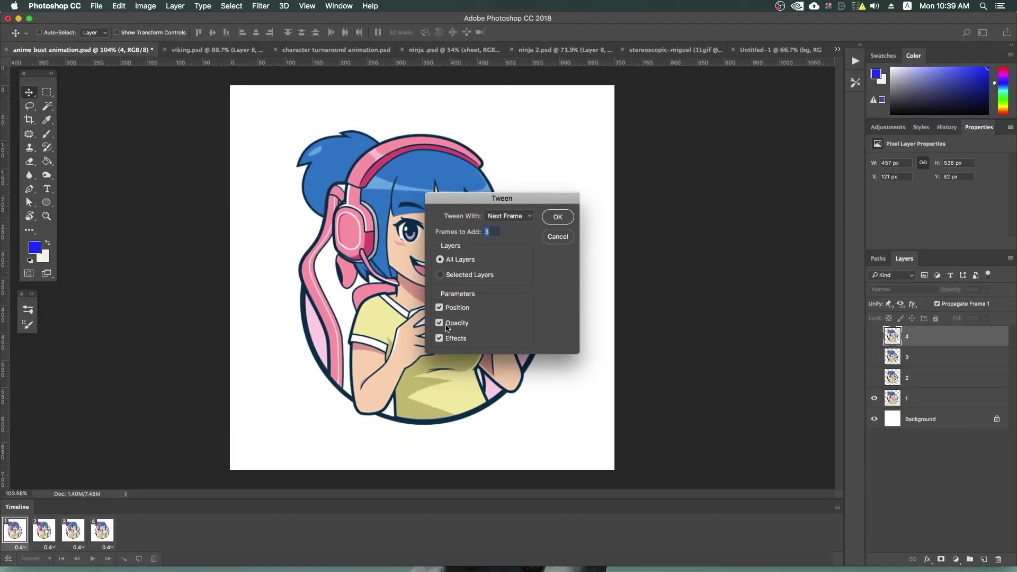
{"action": "left_click", "coordinate": [568, 218]}
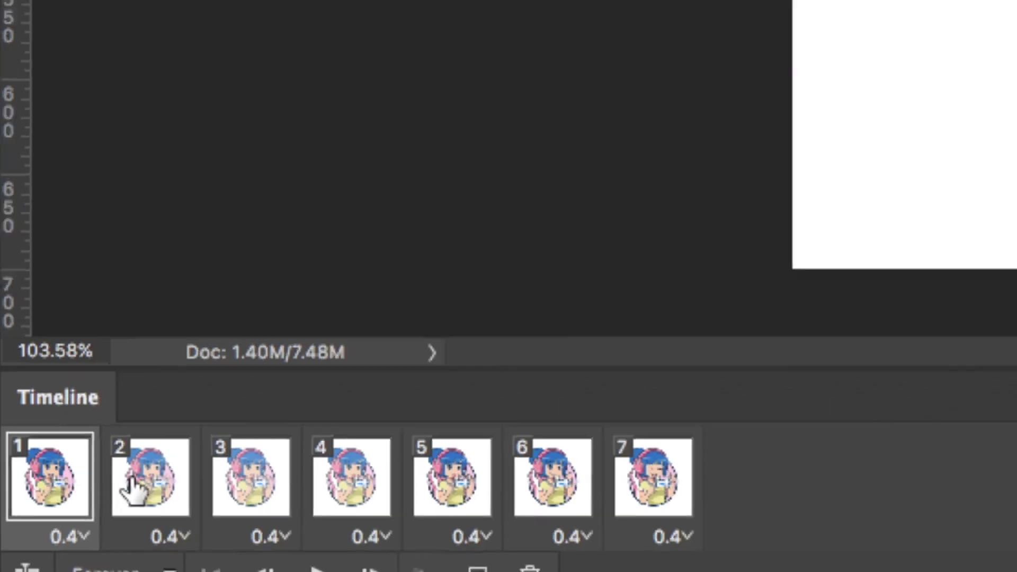
{"action": "key", "text": "space"}
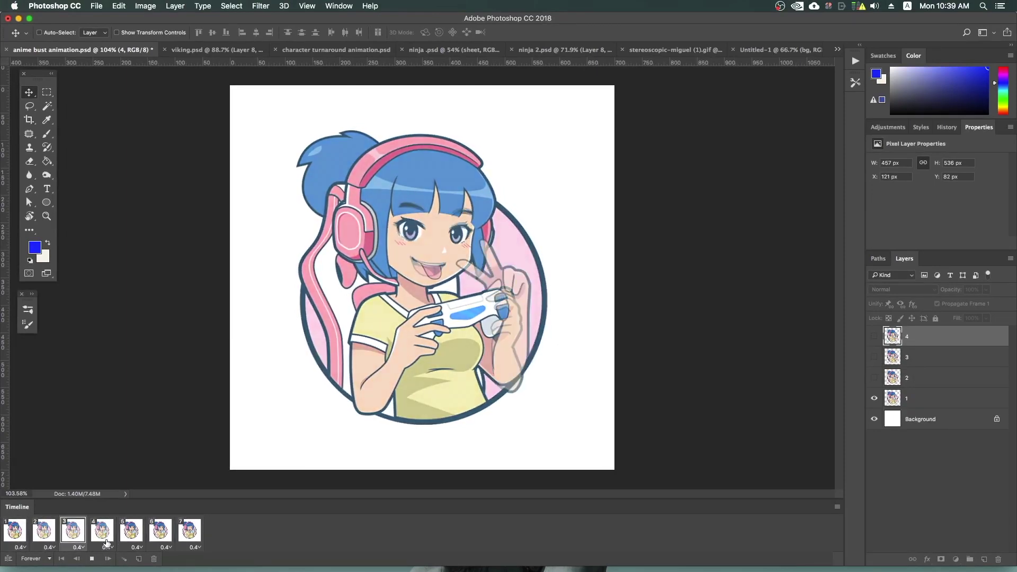
{"action": "left_click", "coordinate": [107, 557]}
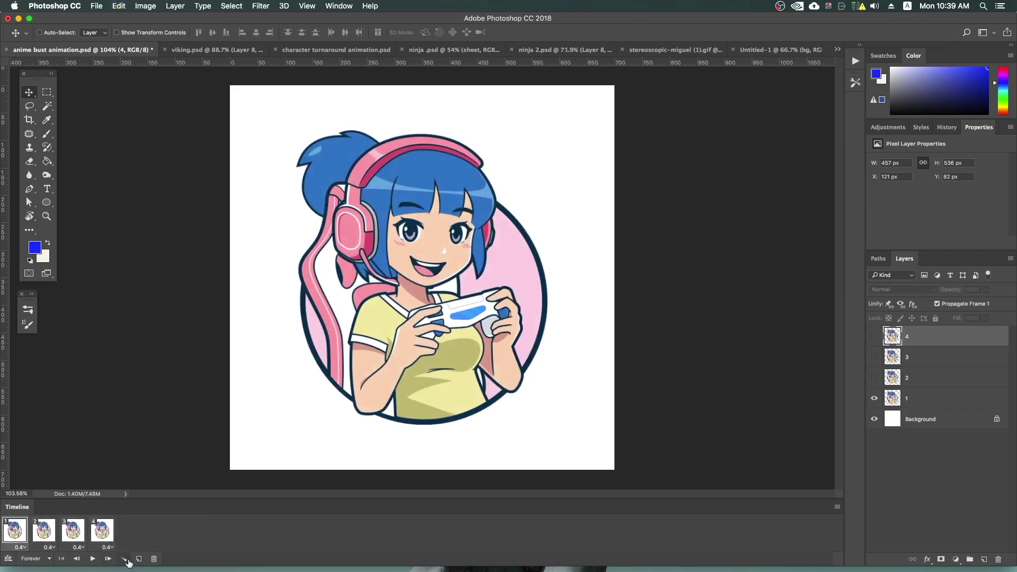
Tween three in-between frames after frame 1 with Opacity unchecked, preview, then view frame 4.
{"action": "left_click", "coordinate": [124, 560]}
{"action": "left_click", "coordinate": [459, 324]}
{"action": "left_click", "coordinate": [558, 218]}
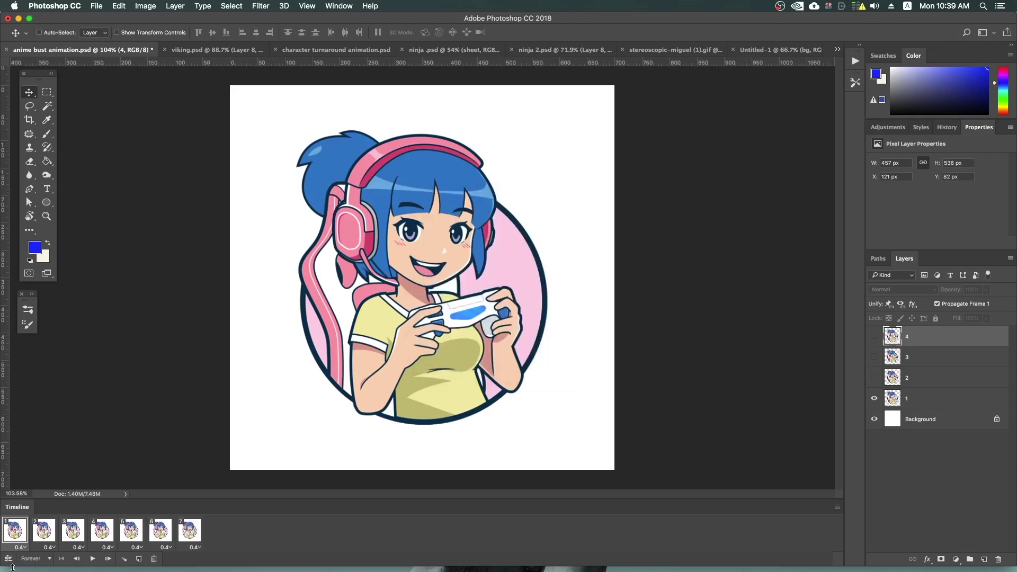
{"action": "left_click", "coordinate": [92, 559]}
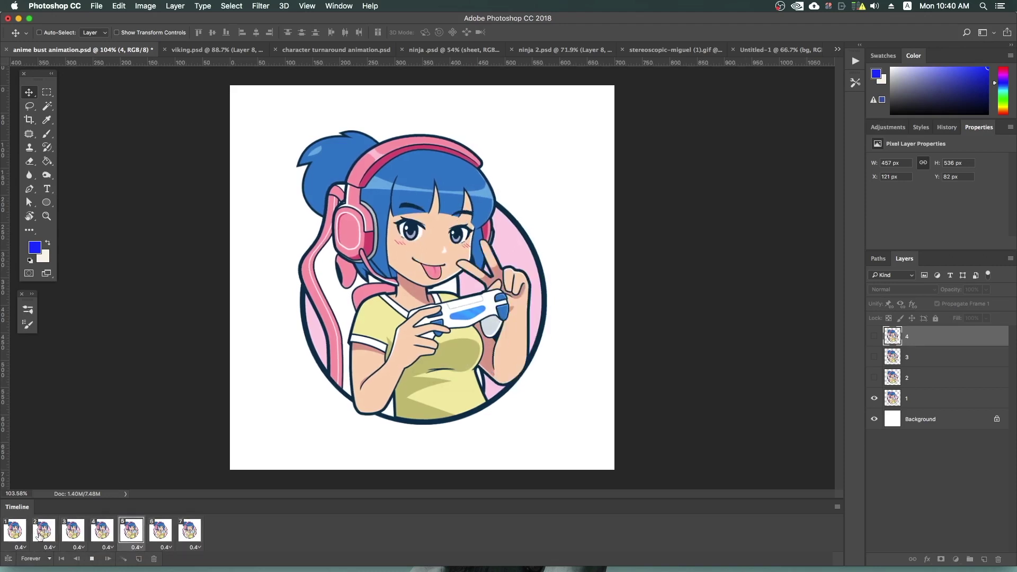
{"action": "key", "text": "space"}
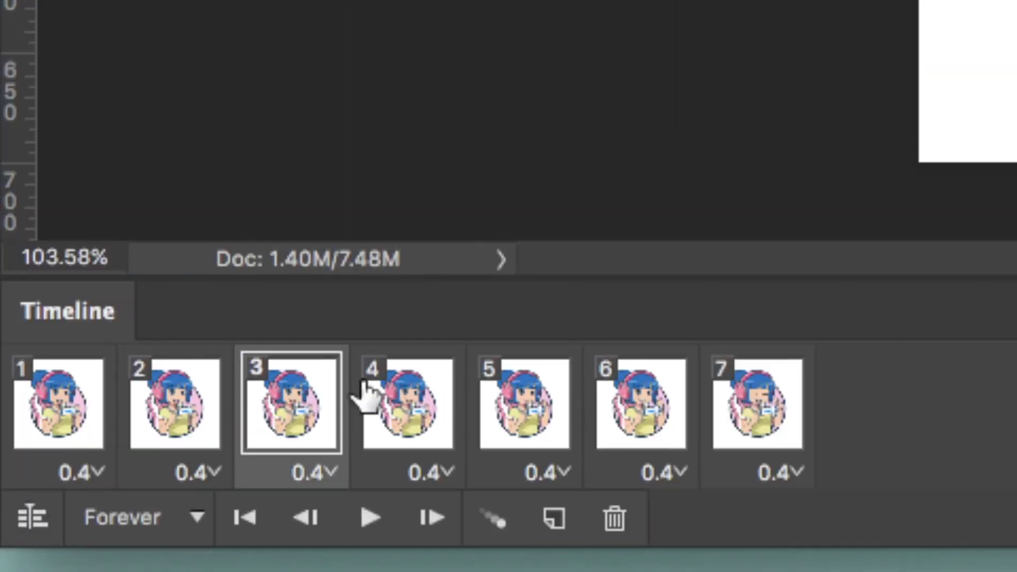
{"action": "left_click", "coordinate": [386, 396]}
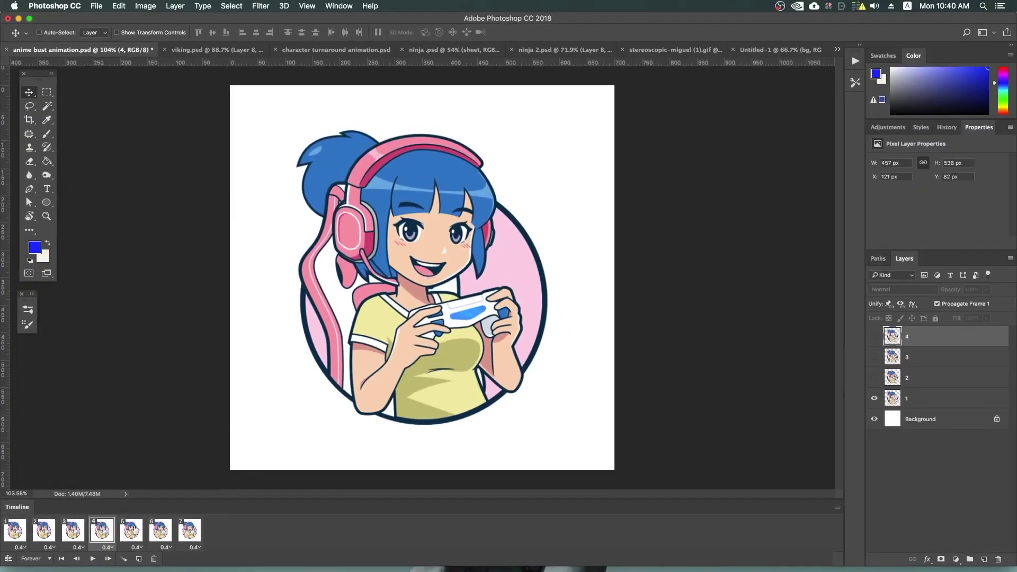
Review tween frames 5, 2, 3, 5 and 4, then make layer 1 the active layer.
{"action": "left_click", "coordinate": [134, 530]}
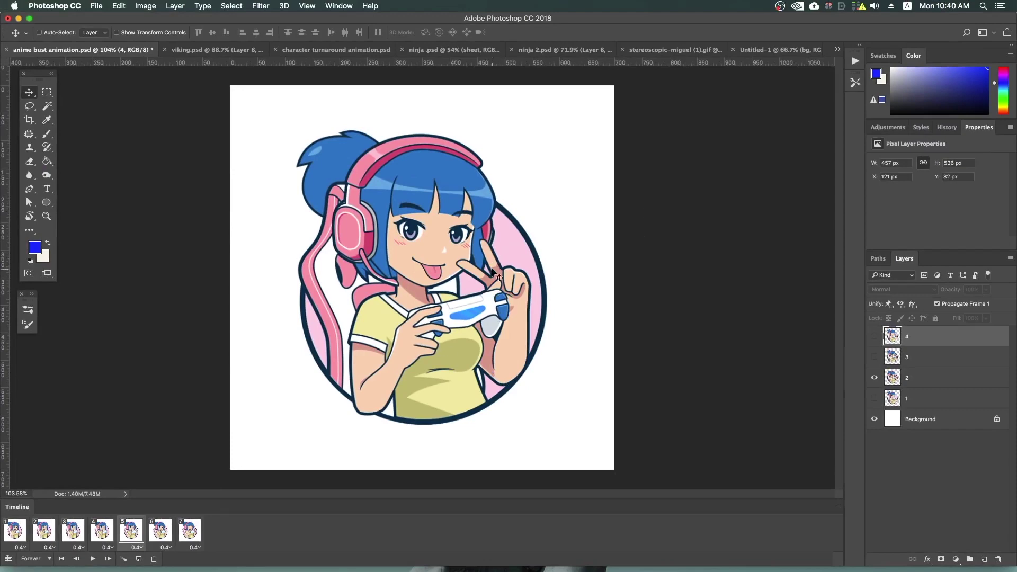
{"action": "left_click", "coordinate": [39, 535]}
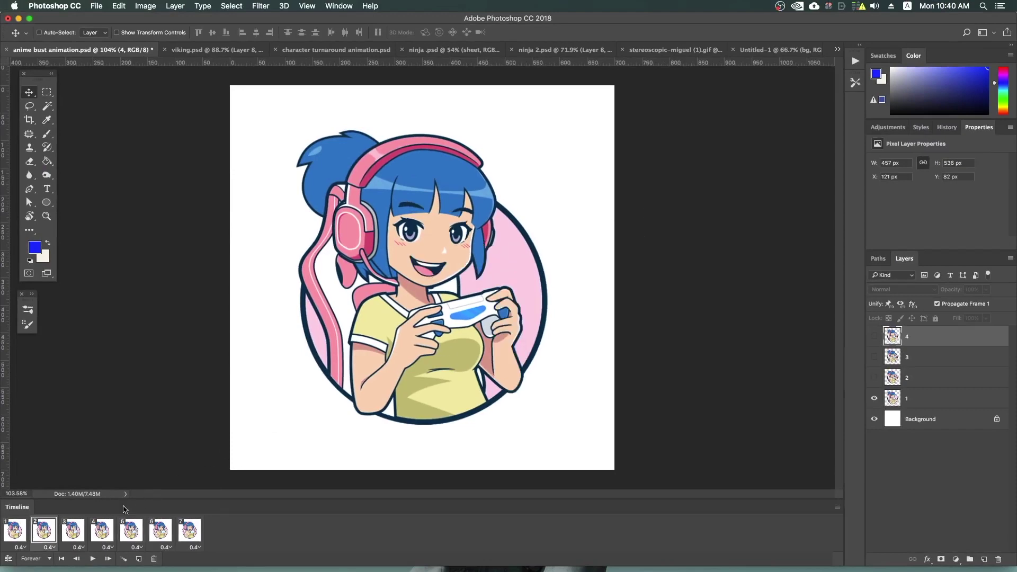
{"action": "left_click", "coordinate": [73, 536]}
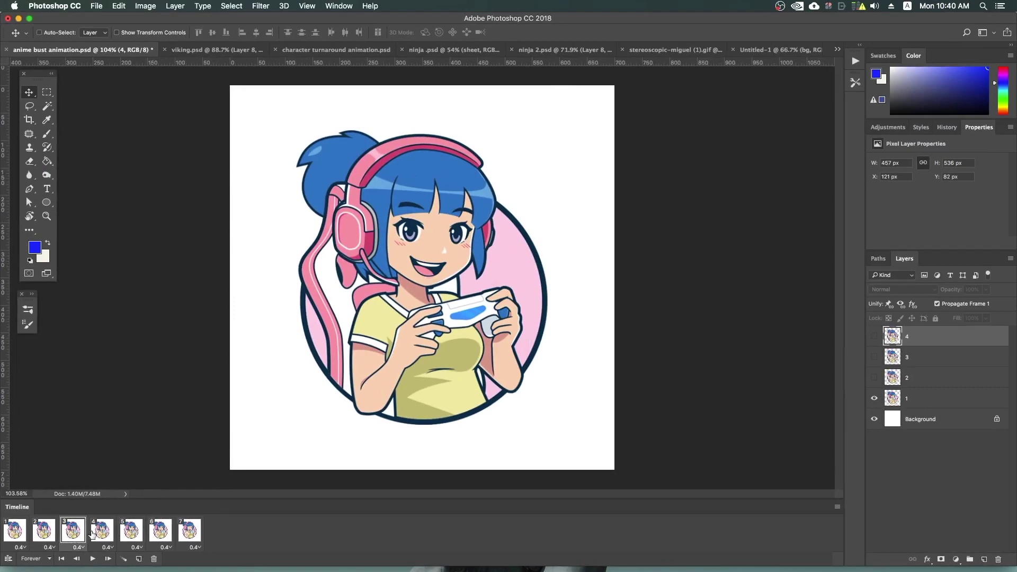
{"action": "left_click", "coordinate": [128, 532]}
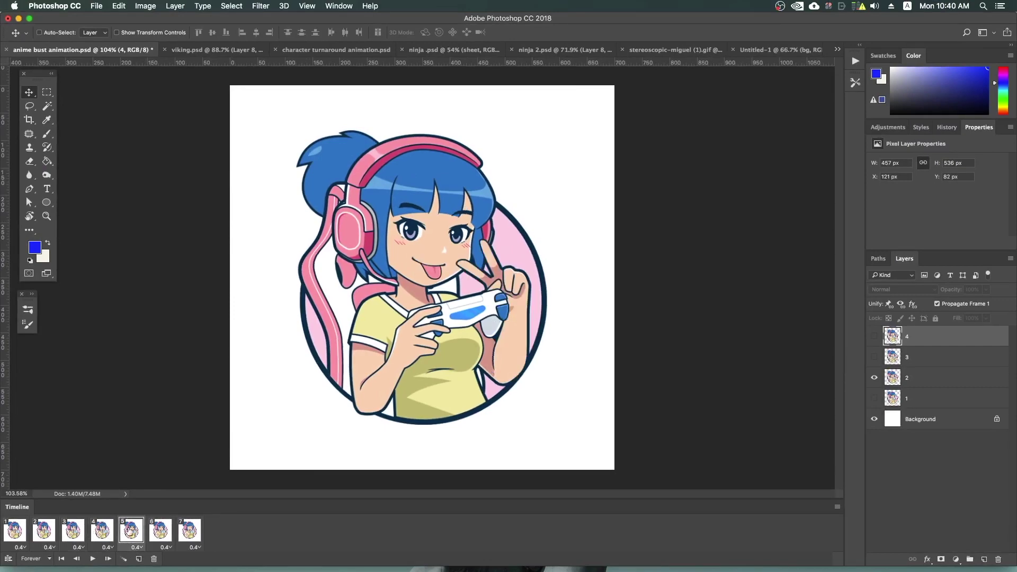
{"action": "left_click", "coordinate": [109, 532]}
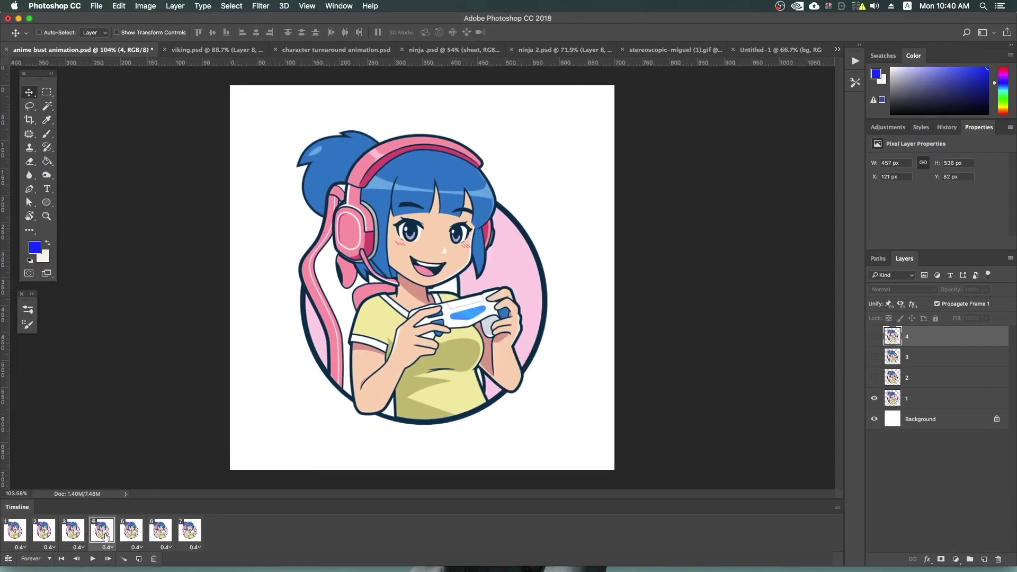
{"action": "left_click", "coordinate": [927, 400]}
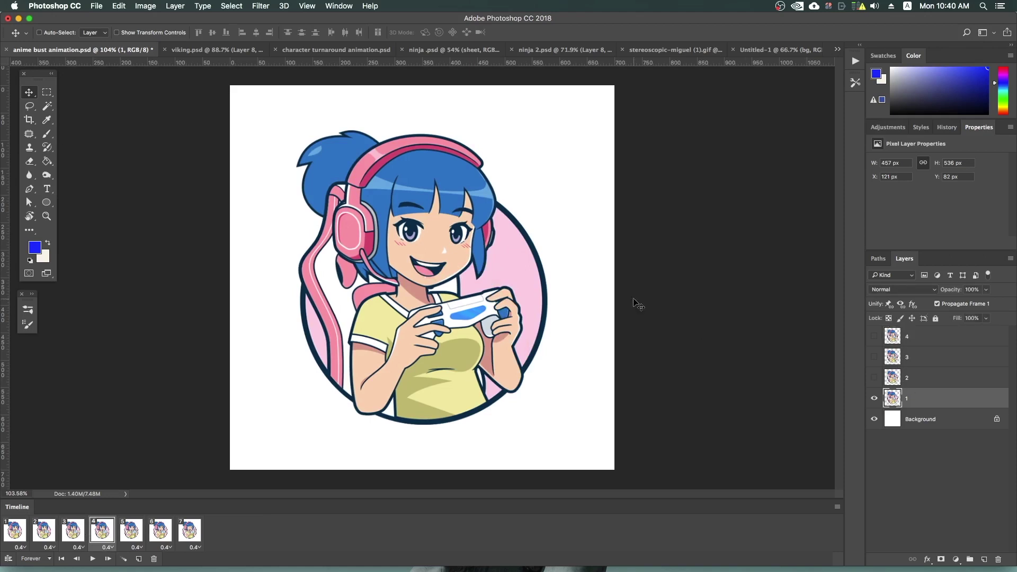
Paint a short blue brush stroke beside the controller and briefly play the animation.
{"action": "key", "text": "b"}
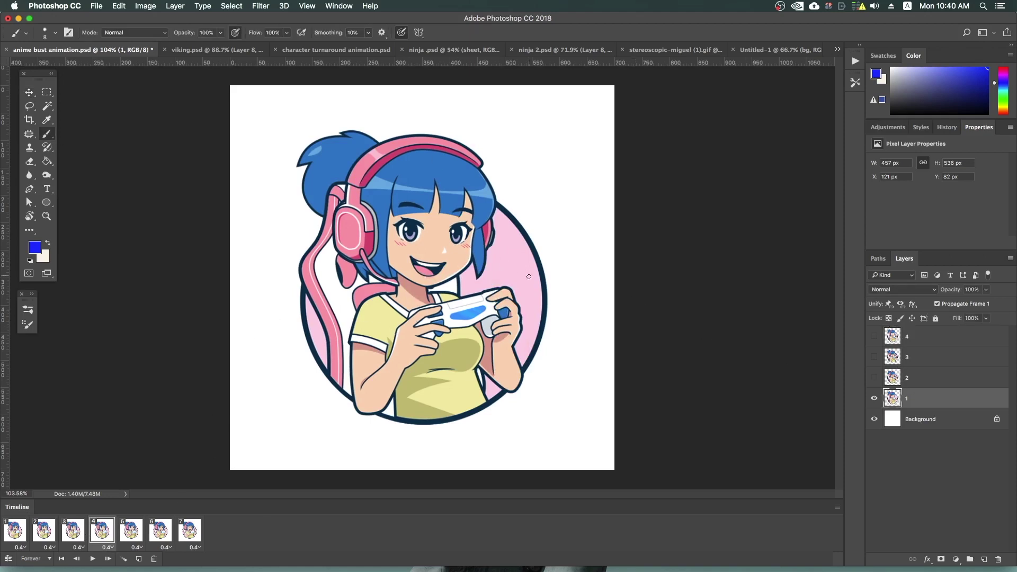
{"action": "left_click_drag", "start_coordinate": [505, 273], "coordinate": [505, 291]}
{"action": "key", "text": "space"}
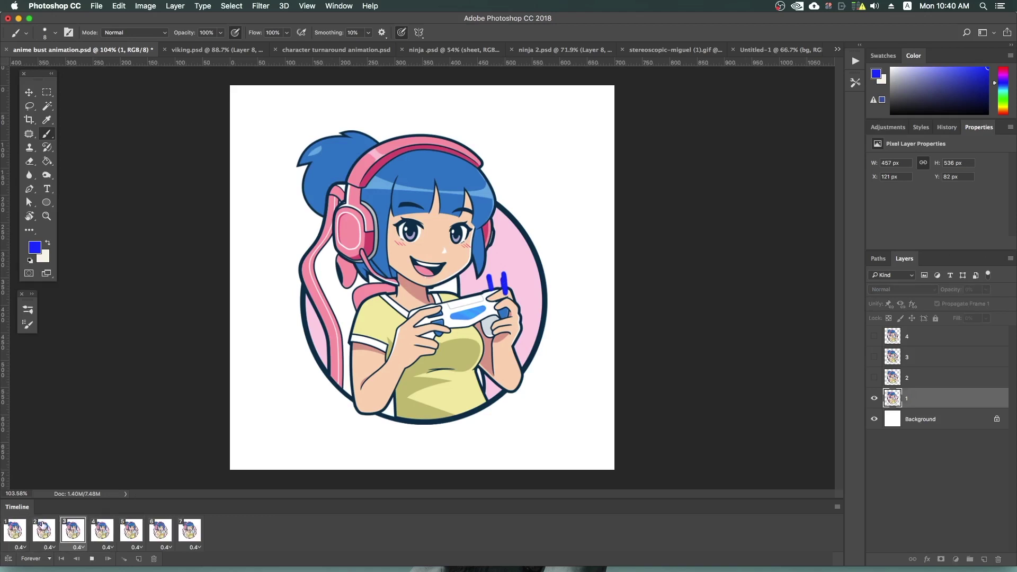
{"action": "key", "text": "space"}
Step through the frames, preview playback, and cut the animation down to four frames.
{"action": "left_click", "coordinate": [14, 535]}
{"action": "left_click", "coordinate": [73, 532]}
{"action": "left_click", "coordinate": [103, 535]}
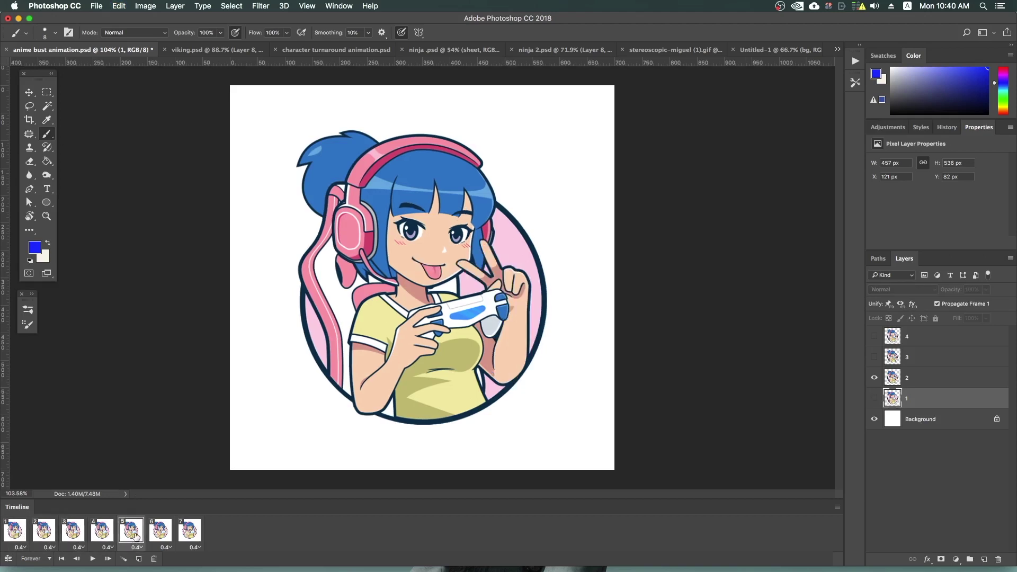
{"action": "left_click", "coordinate": [115, 555]}
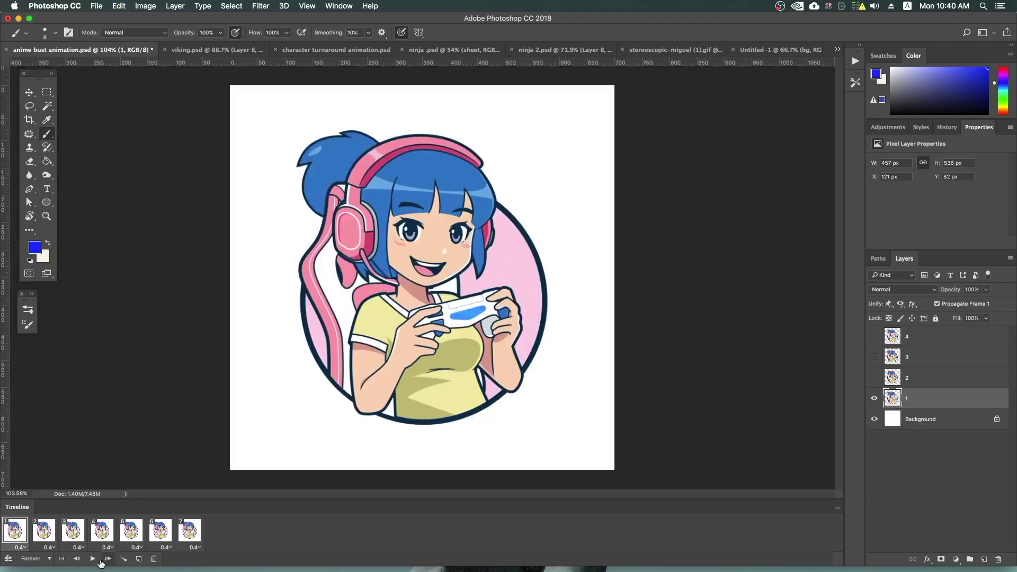
{"action": "left_click", "coordinate": [92, 559]}
{"action": "left_click", "coordinate": [91, 559]}
{"action": "left_click", "coordinate": [45, 534]}
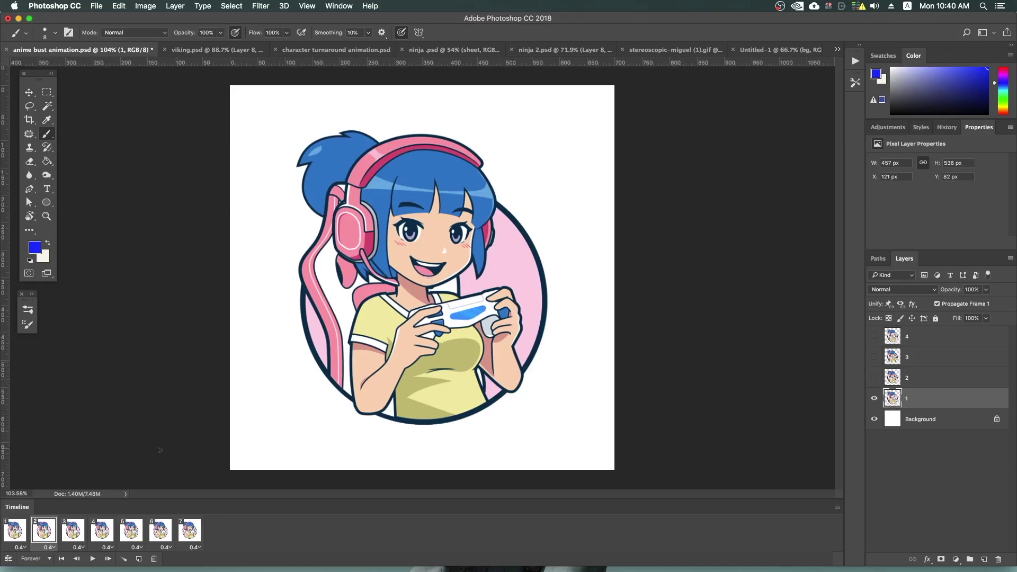
{"action": "key", "text": "ctrl+z"}
Play the four-frame loop from frame 1 through to the thumbs-up pose, stop, and replay.
{"action": "left_click", "coordinate": [21, 535]}
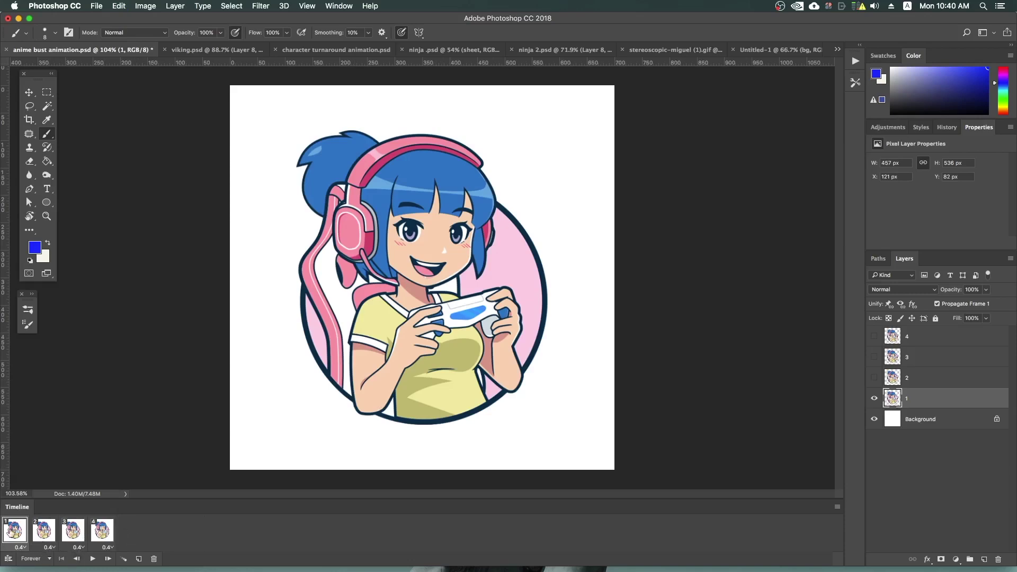
{"action": "left_click", "coordinate": [92, 558]}
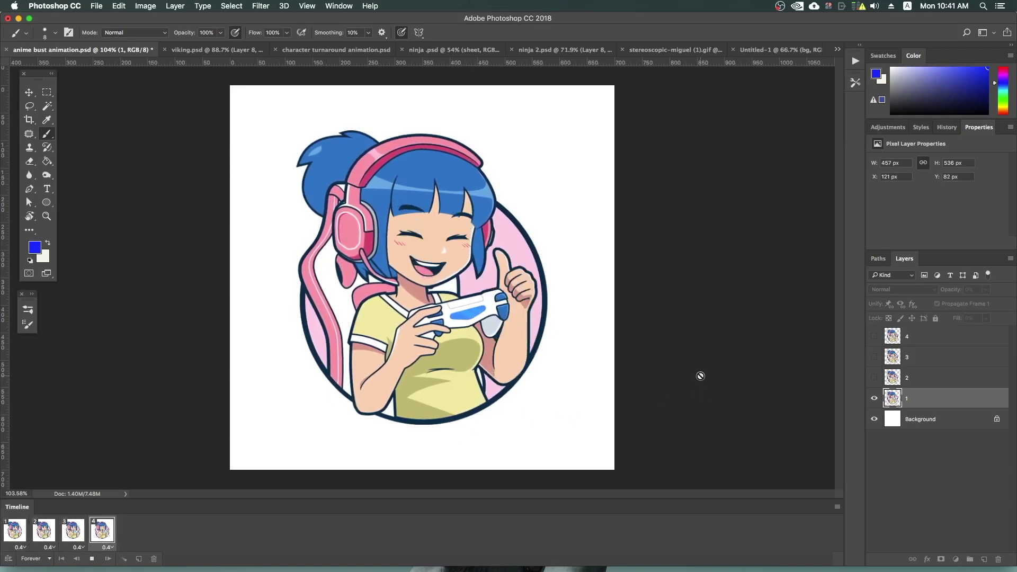
{"action": "key", "text": "space"}
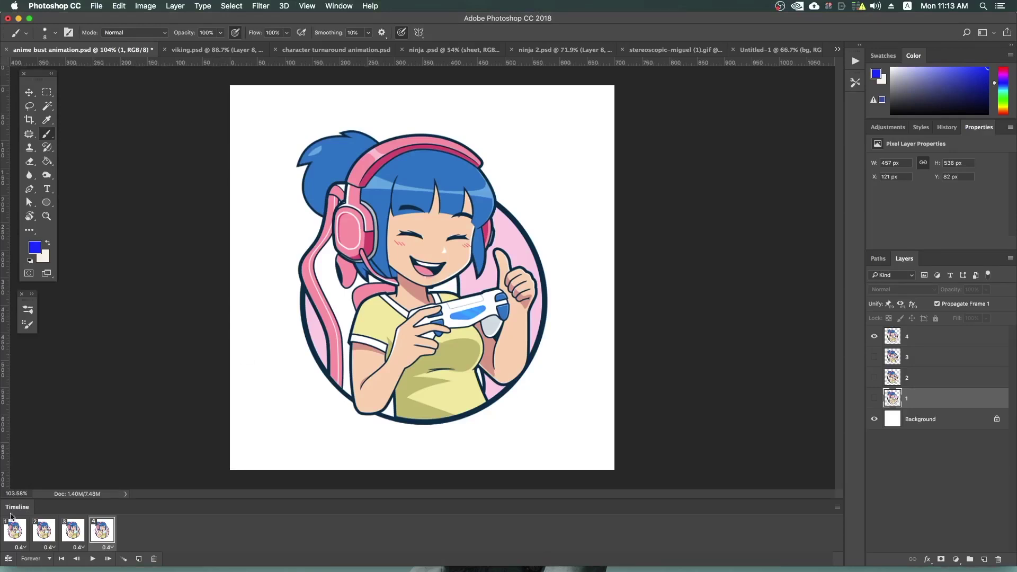
{"action": "left_click", "coordinate": [92, 559]}
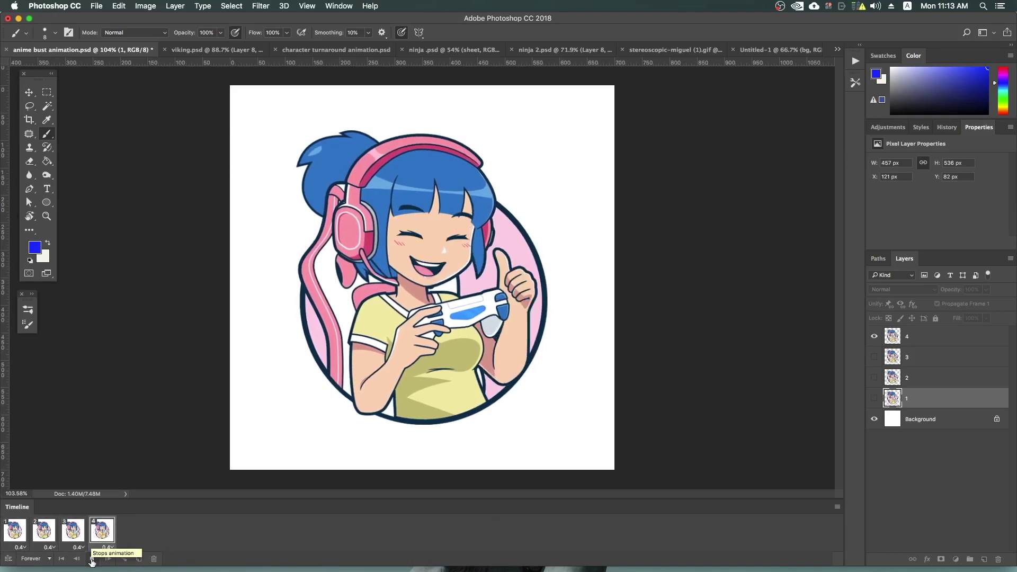
Stop on the thumbs-up frame and choose Convert to Video Timeline from the Timeline flyout.
{"action": "left_click", "coordinate": [92, 560]}
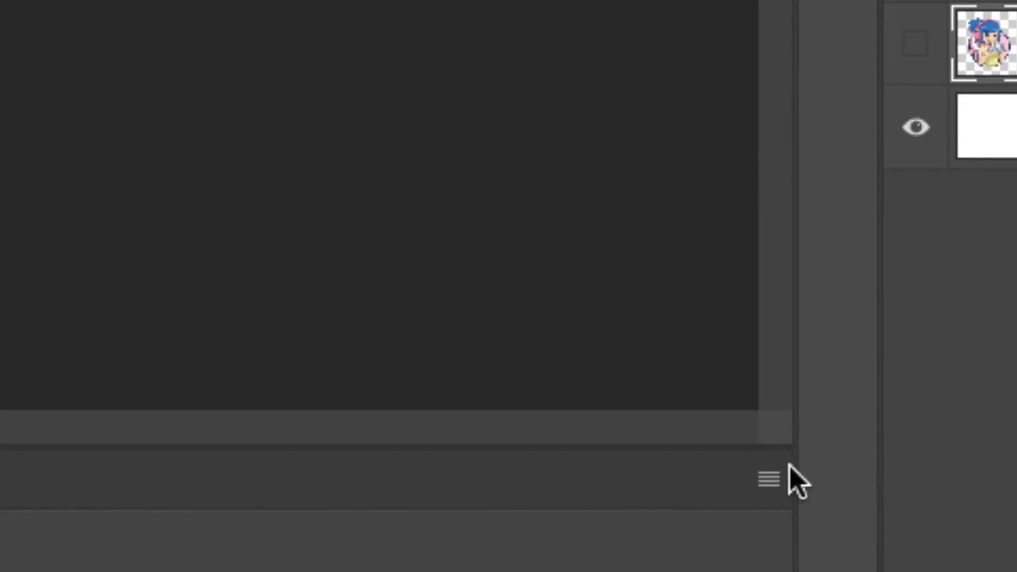
{"action": "left_click", "coordinate": [838, 507]}
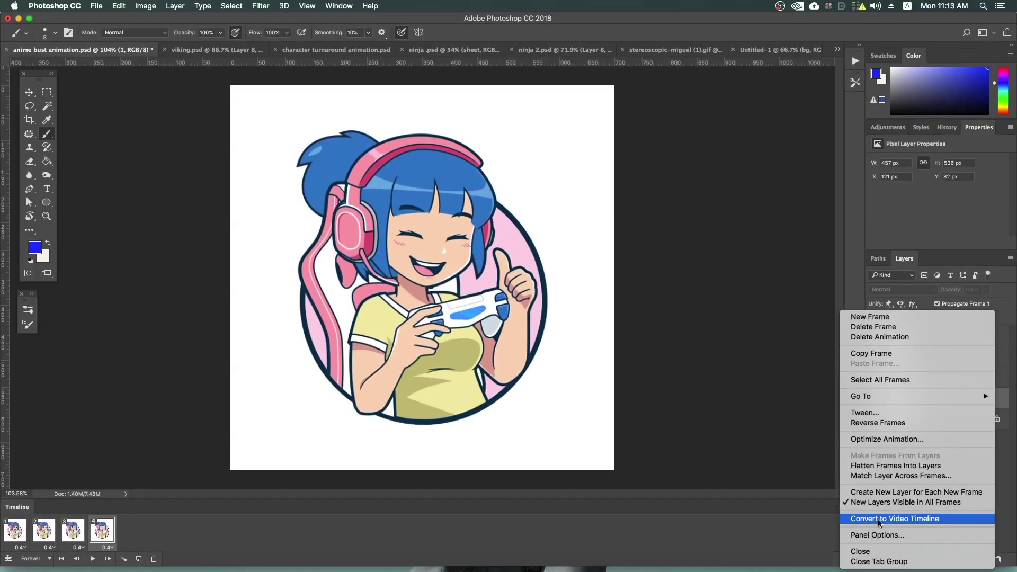
{"action": "left_click", "coordinate": [878, 519]}
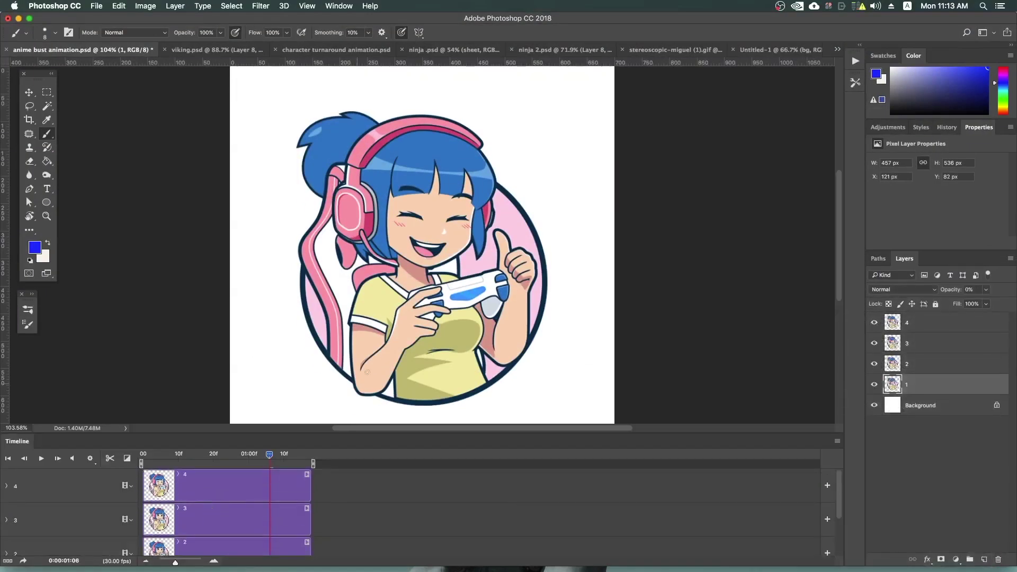
Scrub the video timeline, toggle to frame animation and back, and play through the poses.
{"action": "left_click_drag", "start_coordinate": [270, 454], "coordinate": [318, 455]}
{"action": "left_click", "coordinate": [8, 561]}
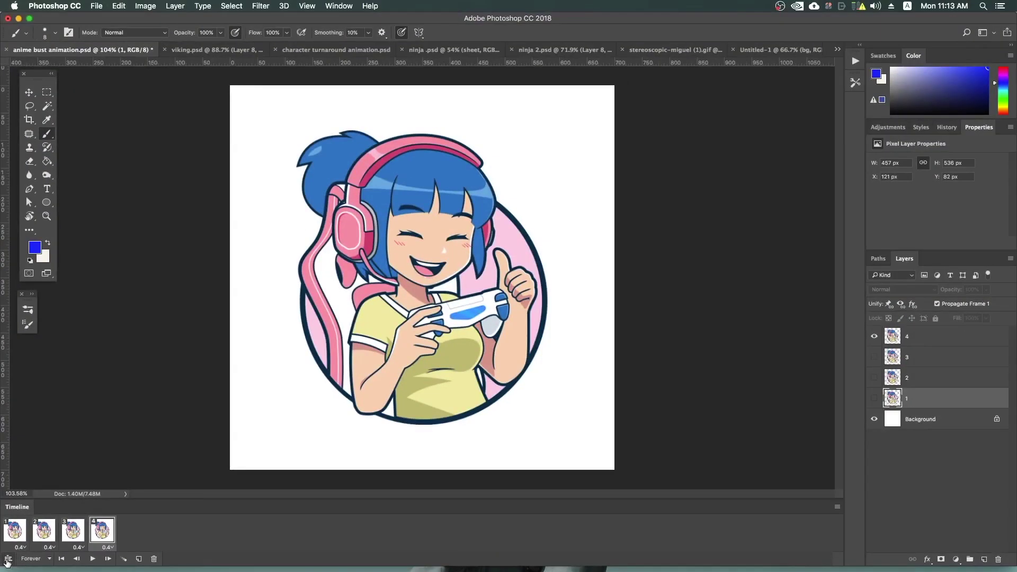
{"action": "left_click", "coordinate": [8, 561]}
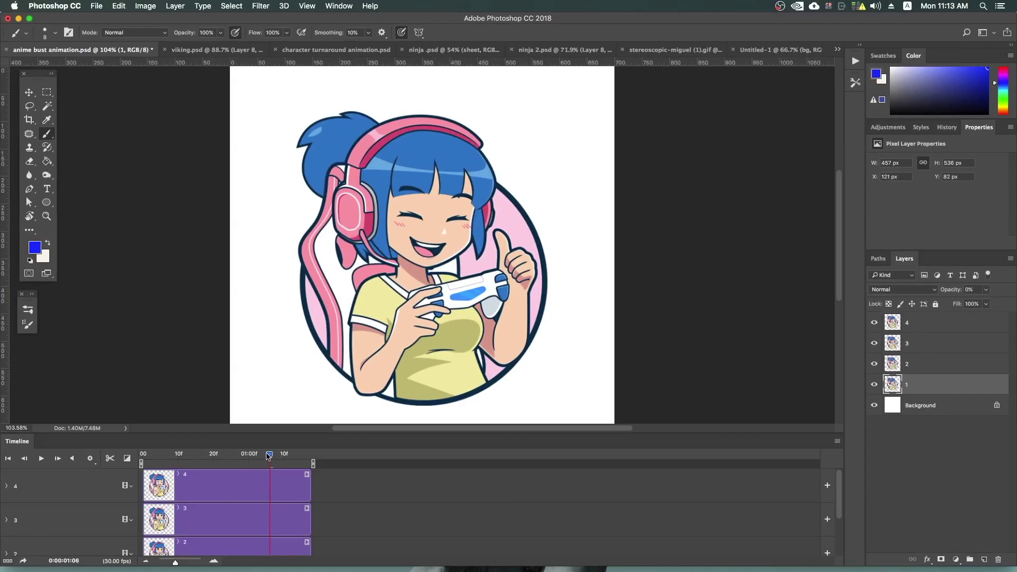
{"action": "key", "text": "space"}
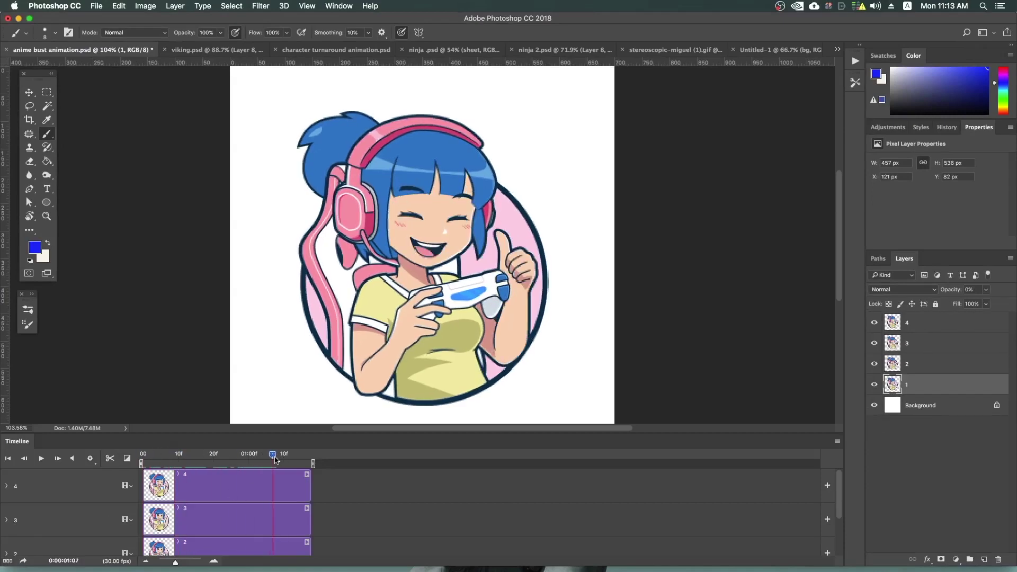
{"action": "key", "text": "space"}
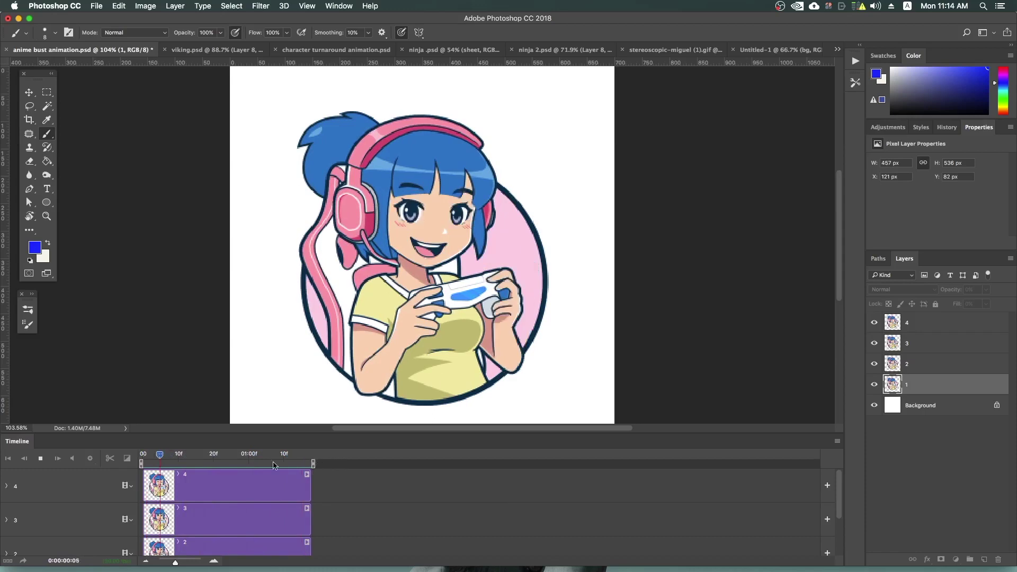
{"action": "key", "text": "space"}
{"action": "scroll", "coordinate": [313, 526], "scroll_direction": "down", "scroll_amount": 2}
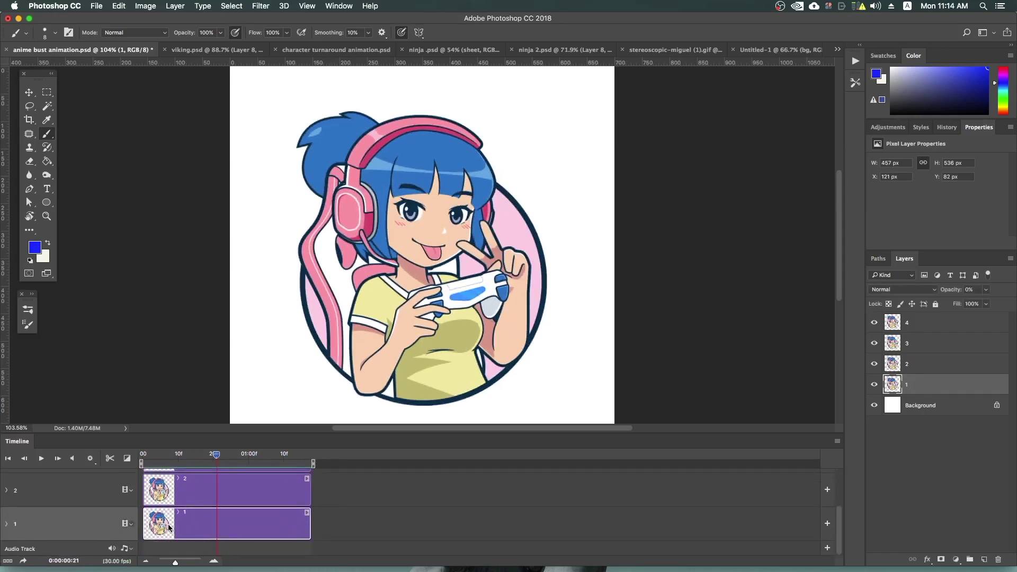
Add a new empty Layer 1 directly above the Background layer.
{"action": "left_click", "coordinate": [952, 409]}
{"action": "left_click", "coordinate": [988, 565]}
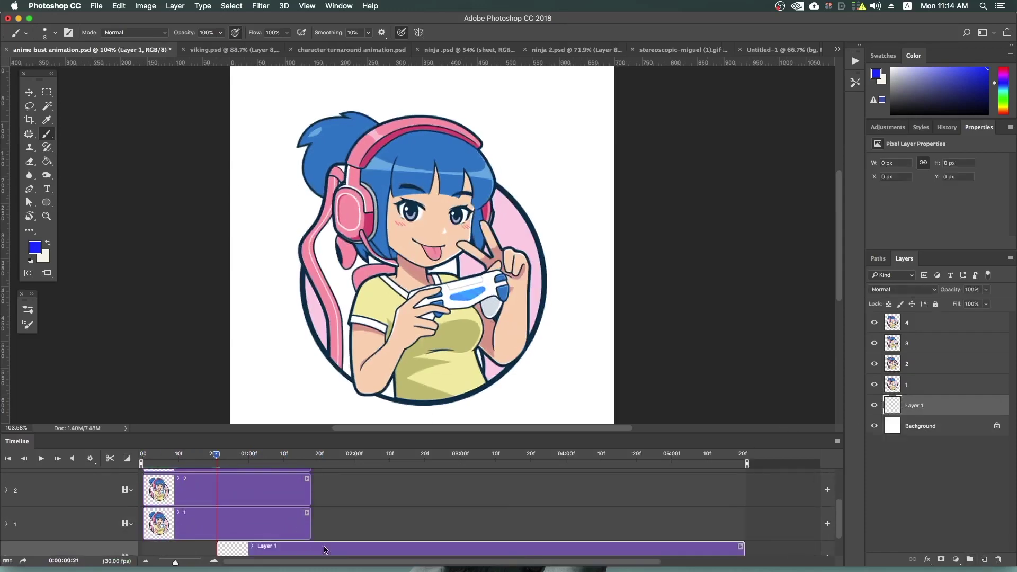
{"action": "scroll", "coordinate": [249, 515], "scroll_direction": "down", "scroll_amount": 1}
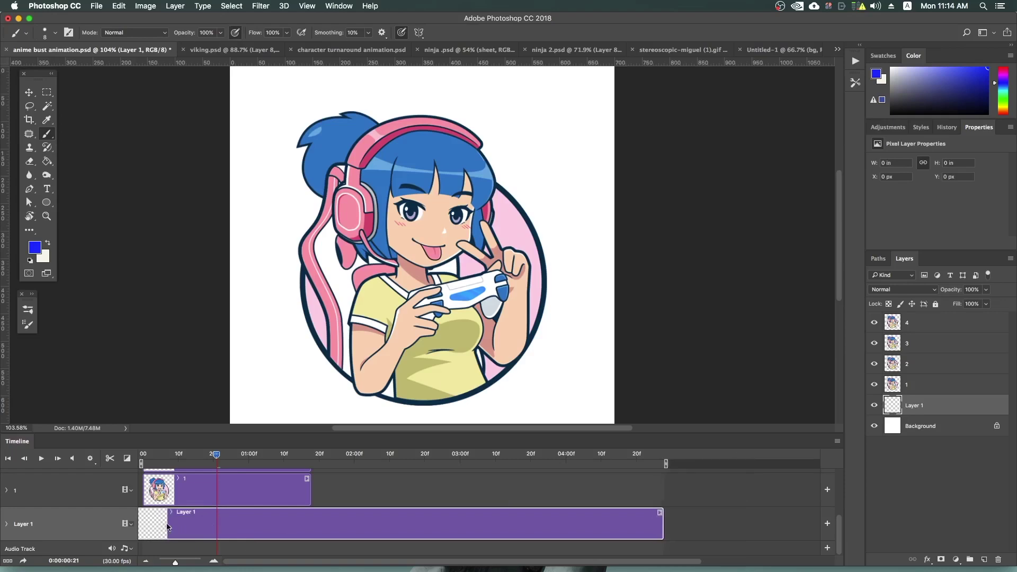
{"action": "scroll", "coordinate": [236, 518], "scroll_direction": "up", "scroll_amount": 3}
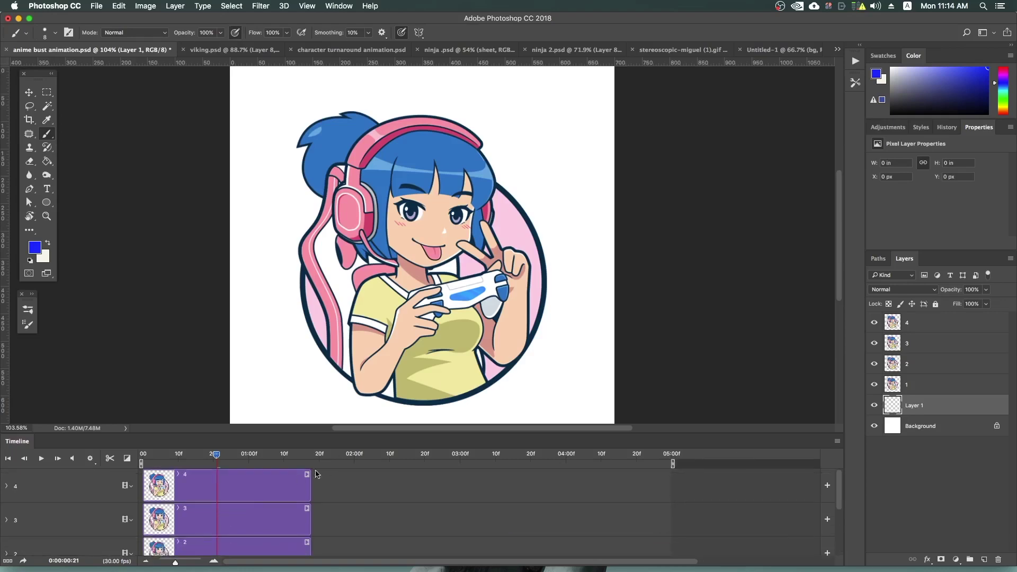
{"action": "scroll", "coordinate": [316, 474], "scroll_direction": "down", "scroll_amount": 1}
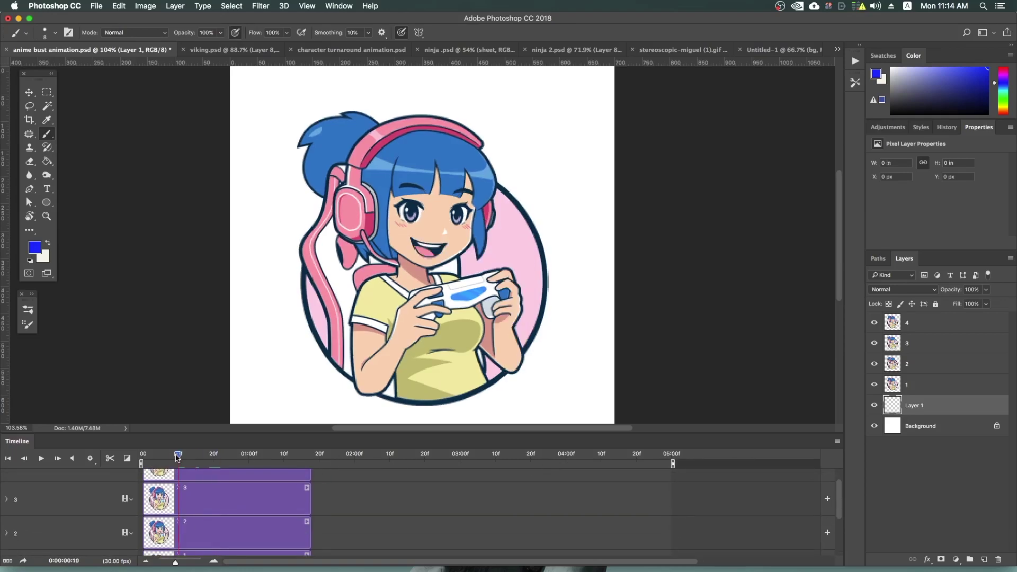
Drag the clips of character layers 1–4 about ten frames to the right.
{"action": "left_click_drag", "start_coordinate": [211, 465], "coordinate": [173, 455]}
{"action": "scroll", "coordinate": [195, 502], "scroll_direction": "down", "scroll_amount": 2}
{"action": "left_click", "coordinate": [195, 503]}
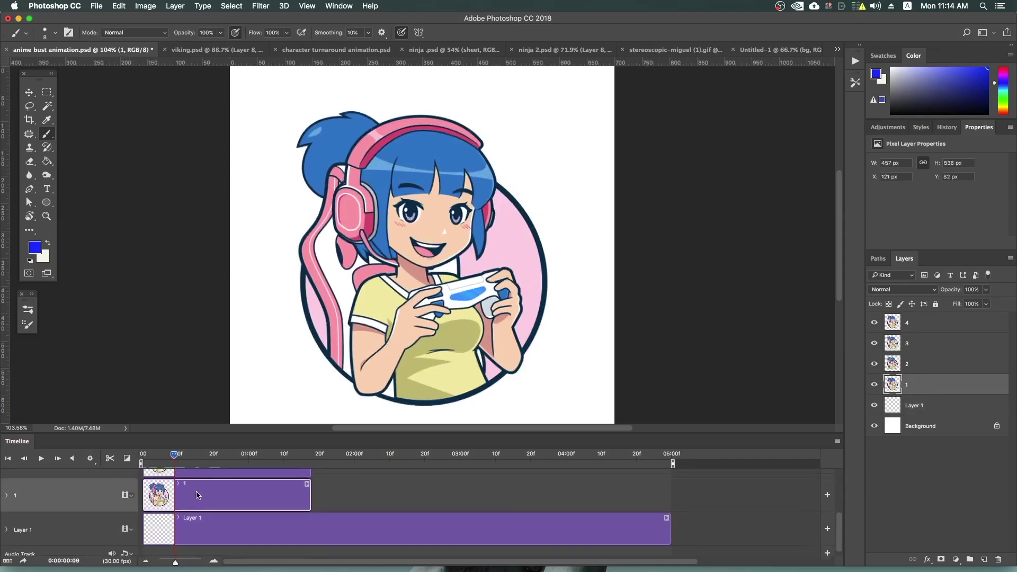
{"action": "scroll", "coordinate": [195, 502], "scroll_direction": "up", "scroll_amount": 2}
{"action": "left_click", "coordinate": [201, 484], "text": "shift"}
{"action": "mouse_move", "coordinate": [200, 484]}
{"action": "left_mouse_down"}
{"action": "mouse_move", "coordinate": [261, 481]}
{"action": "mouse_move", "coordinate": [245, 482]}
{"action": "left_mouse_up"}
{"action": "left_click_drag", "start_coordinate": [174, 456], "coordinate": [142, 454]}
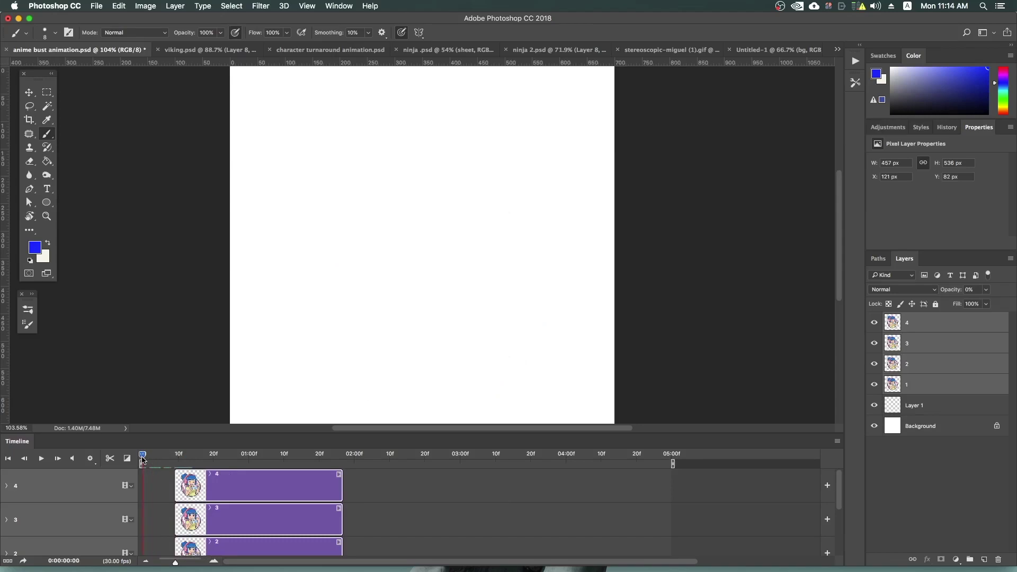
Try extending clip 4 to the start and clip 3 to about 02:12, then undo both.
{"action": "left_click_drag", "start_coordinate": [175, 485], "coordinate": [144, 485]}
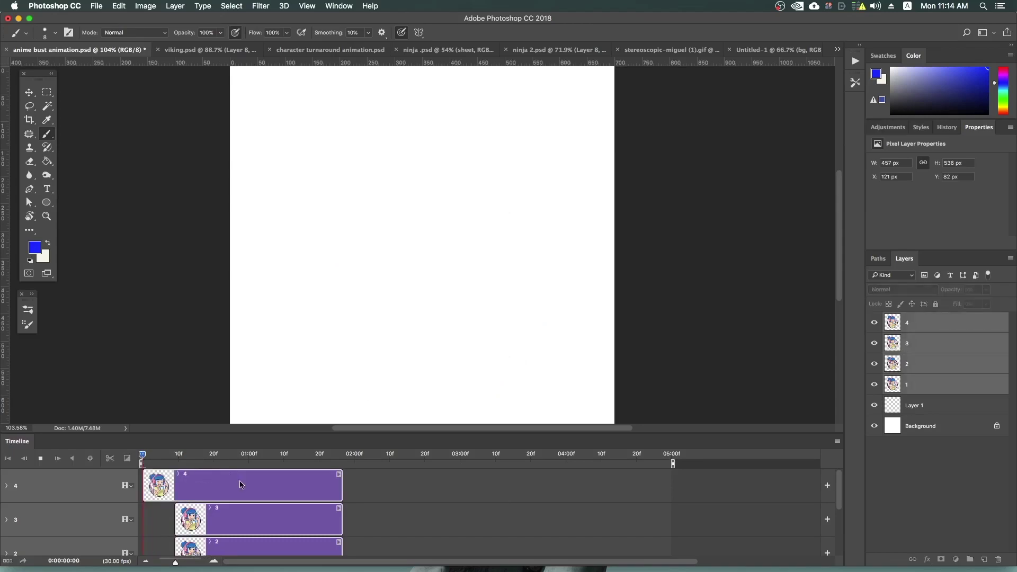
{"action": "key", "text": "space"}
{"action": "key", "text": "space"}
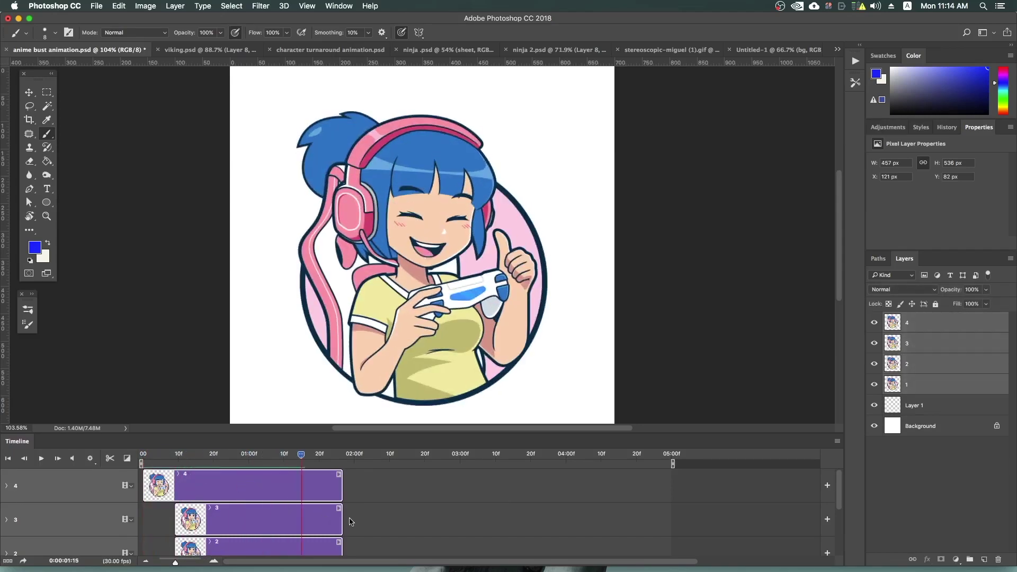
{"action": "left_click_drag", "start_coordinate": [340, 516], "coordinate": [383, 517]}
{"action": "key", "text": "space"}
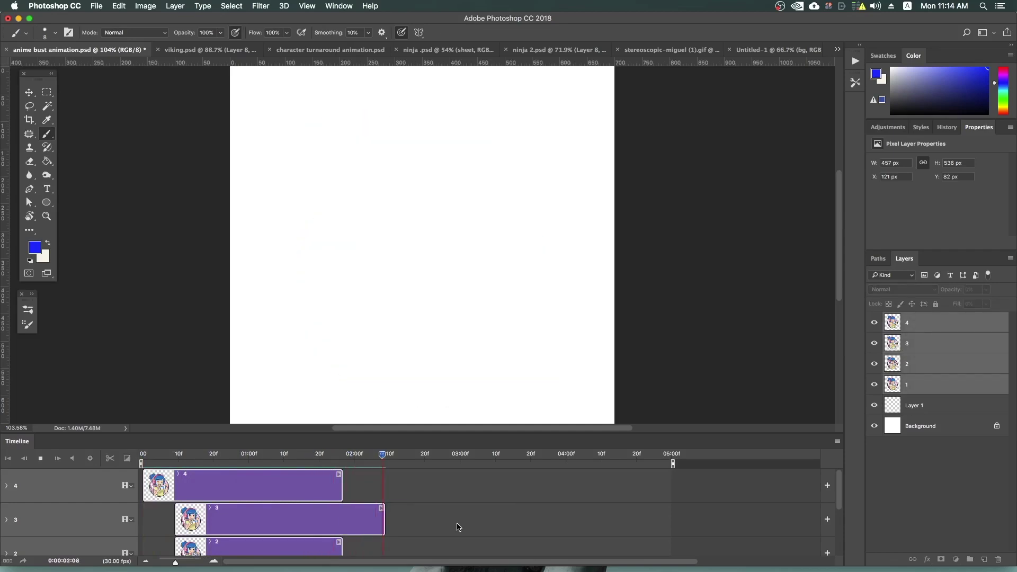
{"action": "left_click_drag", "start_coordinate": [276, 455], "coordinate": [240, 459]}
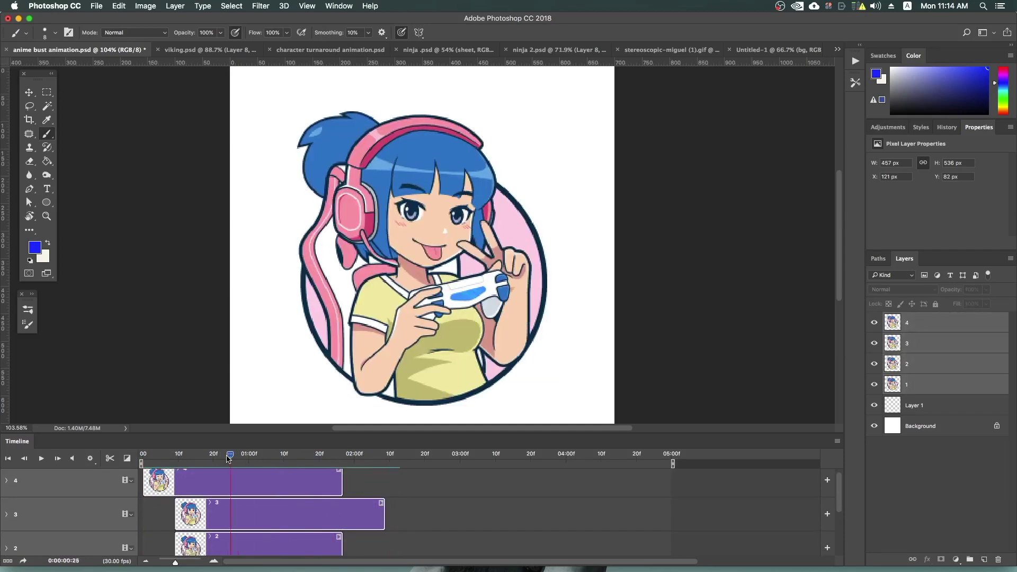
{"action": "key", "text": "super+z"}
{"action": "mouse_move", "coordinate": [244, 466]}
{"action": "left_mouse_down"}
{"action": "mouse_move", "coordinate": [171, 459]}
{"action": "mouse_move", "coordinate": [228, 469]}
{"action": "left_mouse_up"}
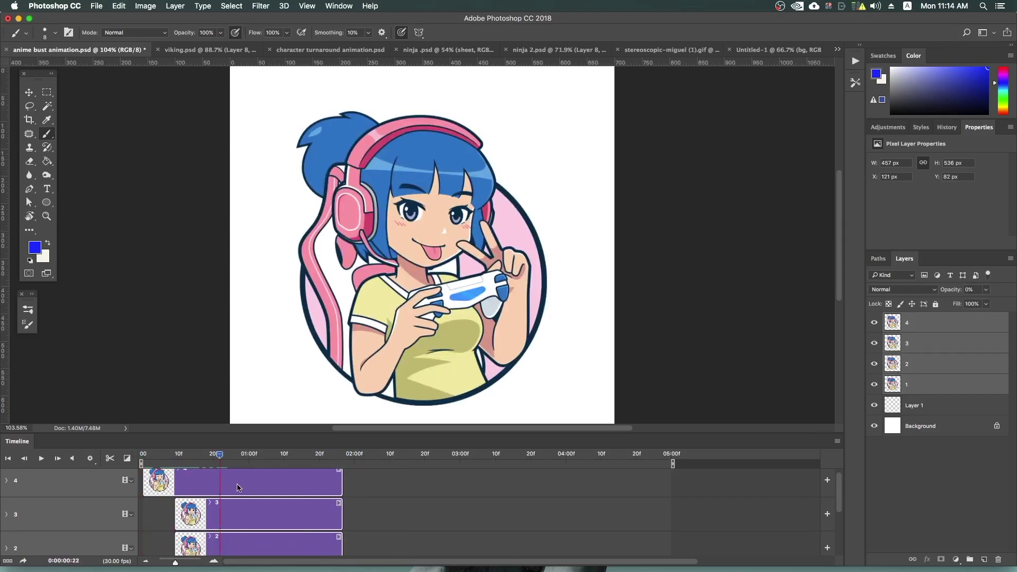
{"action": "key", "text": "super+z"}
Extend layer 1's clip back to the timeline start and scrub to check the poses.
{"action": "scroll", "coordinate": [221, 507], "scroll_direction": "down", "scroll_amount": 3}
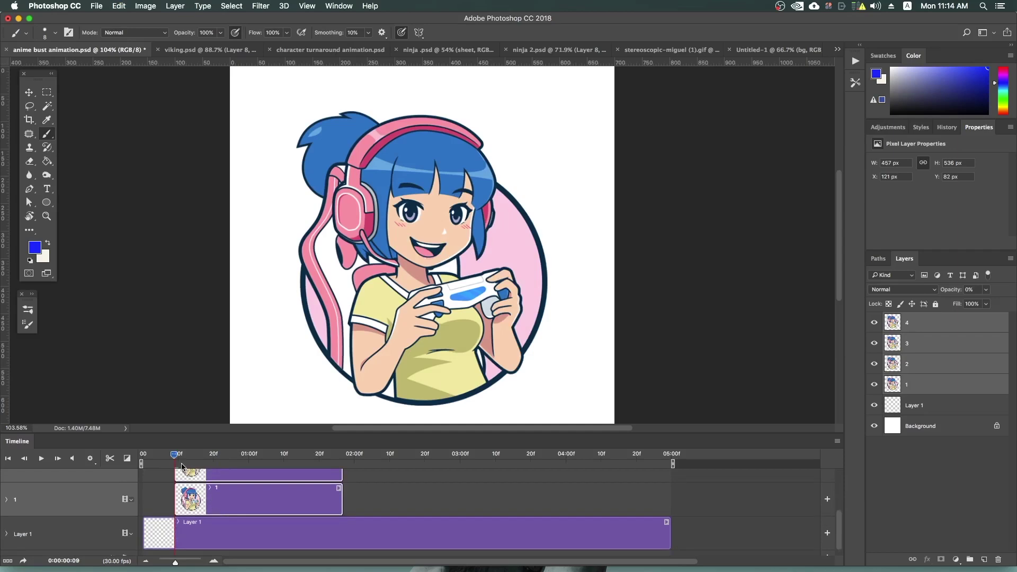
{"action": "scroll", "coordinate": [244, 510], "scroll_direction": "up", "scroll_amount": 2}
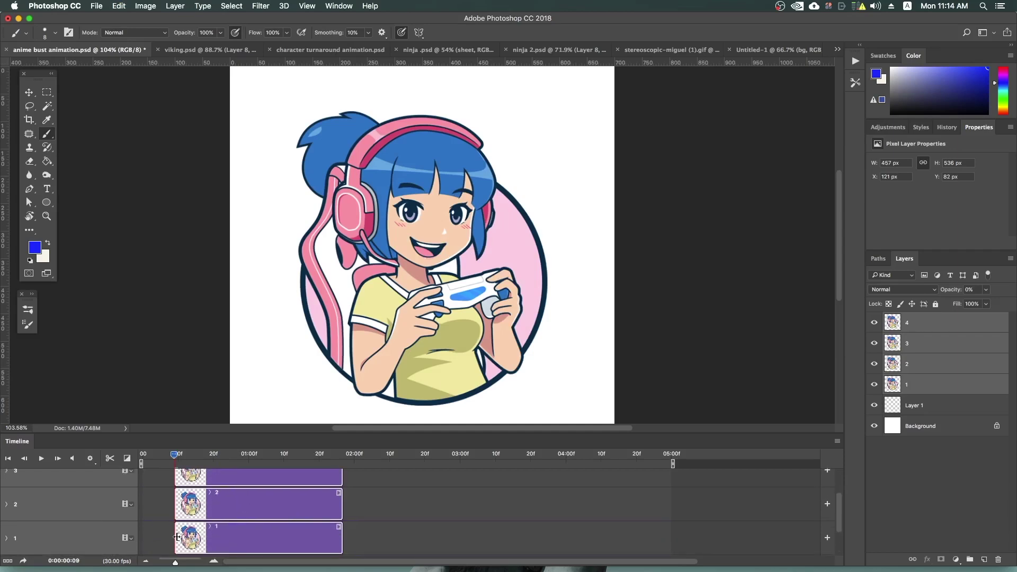
{"action": "left_click_drag", "start_coordinate": [176, 537], "coordinate": [144, 537]}
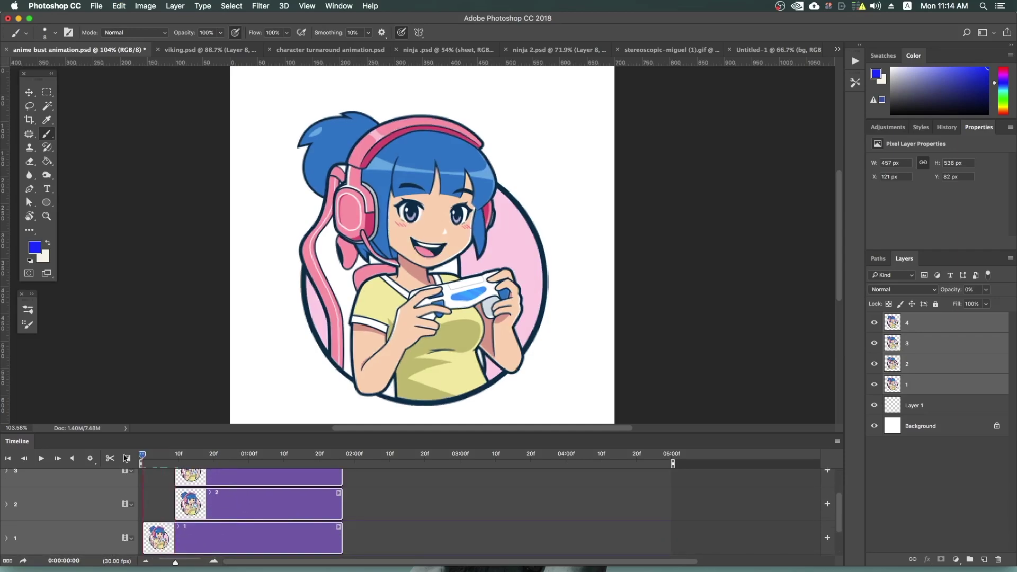
{"action": "left_click_drag", "start_coordinate": [144, 459], "coordinate": [248, 458]}
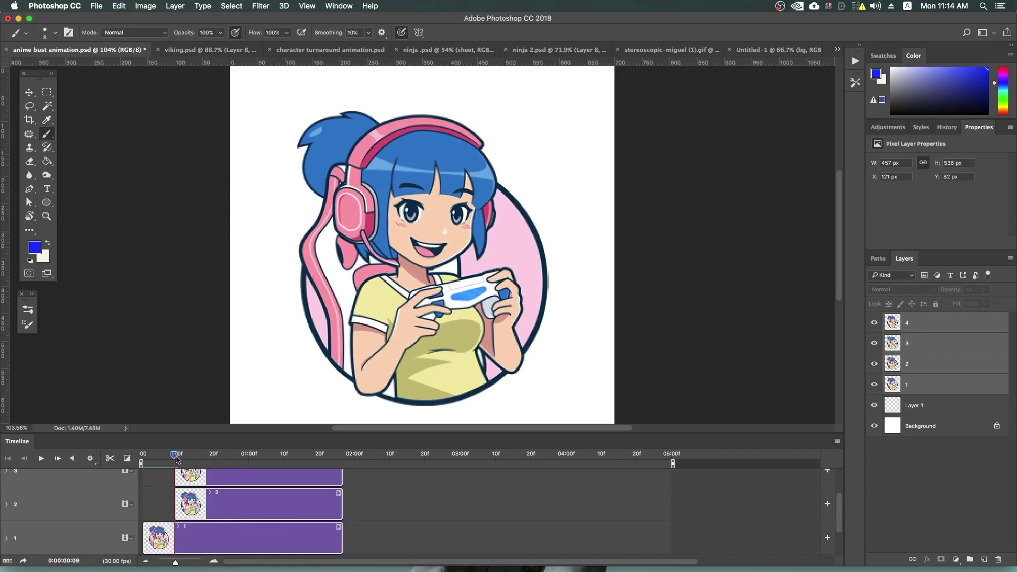
{"action": "left_click_drag", "start_coordinate": [248, 459], "coordinate": [170, 459]}
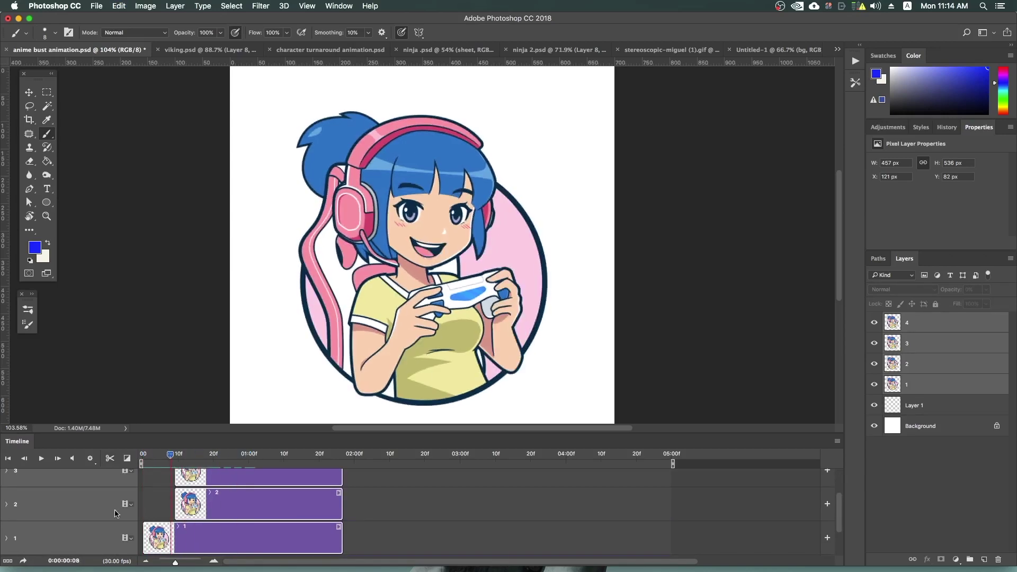
{"action": "scroll", "coordinate": [211, 506], "scroll_direction": "up", "scroll_amount": 1}
{"action": "scroll", "coordinate": [211, 506], "scroll_direction": "up", "scroll_amount": 2}
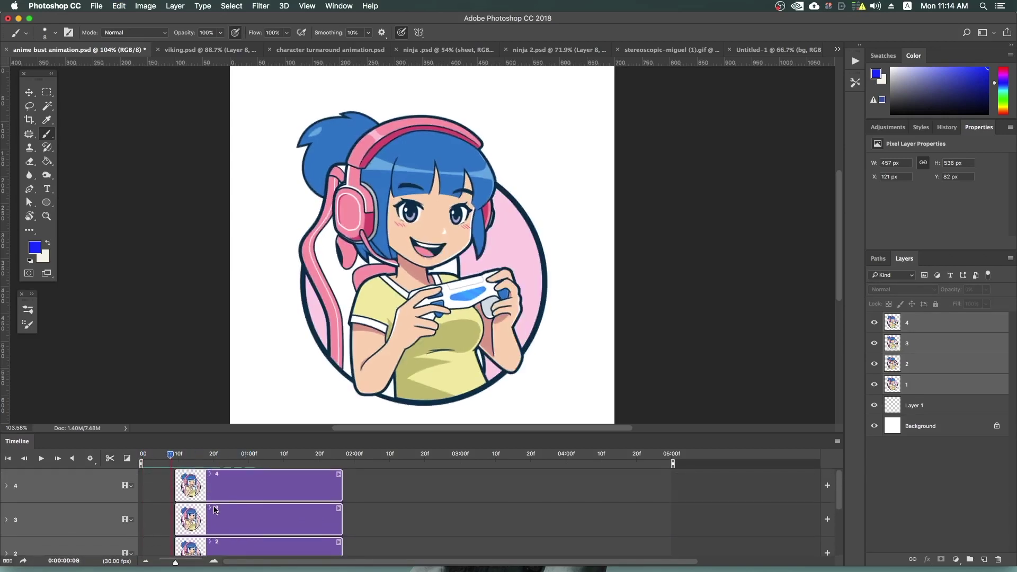
Select layer 3's clip and move it to start later in the timeline.
{"action": "left_click", "coordinate": [35, 488]}
{"action": "scroll", "coordinate": [206, 494], "scroll_direction": "down", "scroll_amount": 3}
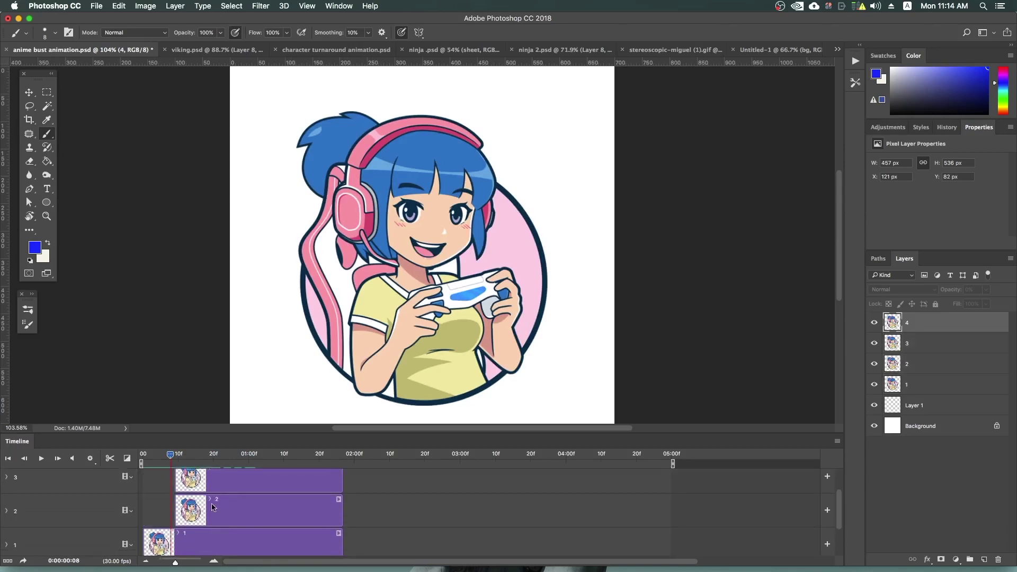
{"action": "scroll", "coordinate": [206, 494], "scroll_direction": "up", "scroll_amount": 1}
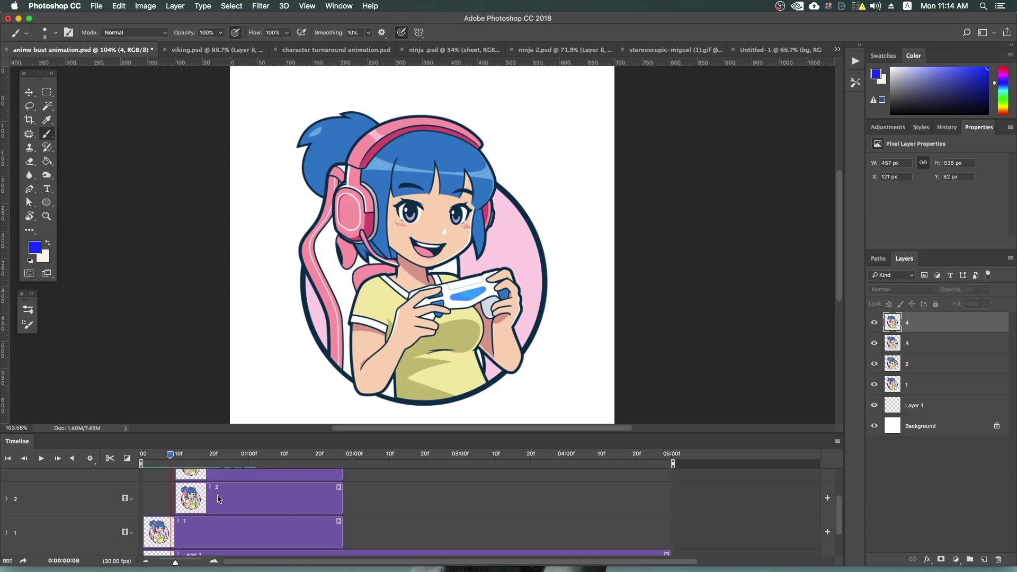
{"action": "left_click", "coordinate": [262, 488]}
{"action": "left_click_drag", "start_coordinate": [262, 487], "coordinate": [294, 487]}
{"action": "left_click_drag", "start_coordinate": [170, 455], "coordinate": [230, 457]}
{"action": "scroll", "coordinate": [254, 493], "scroll_direction": "up", "scroll_amount": 1}
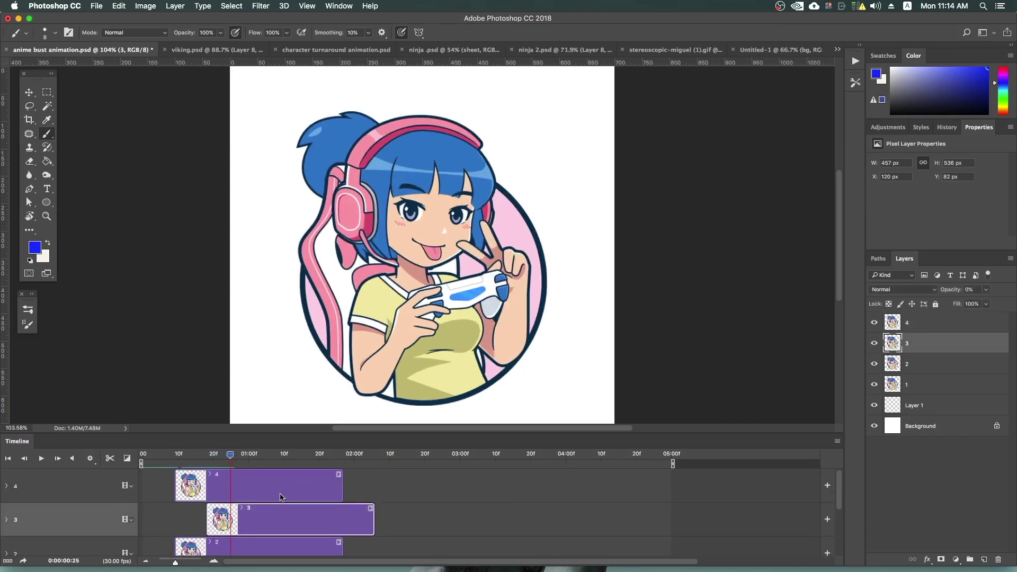
{"action": "left_click_drag", "start_coordinate": [272, 493], "coordinate": [342, 493]}
{"action": "scroll", "coordinate": [345, 496], "scroll_direction": "down", "scroll_amount": 1}
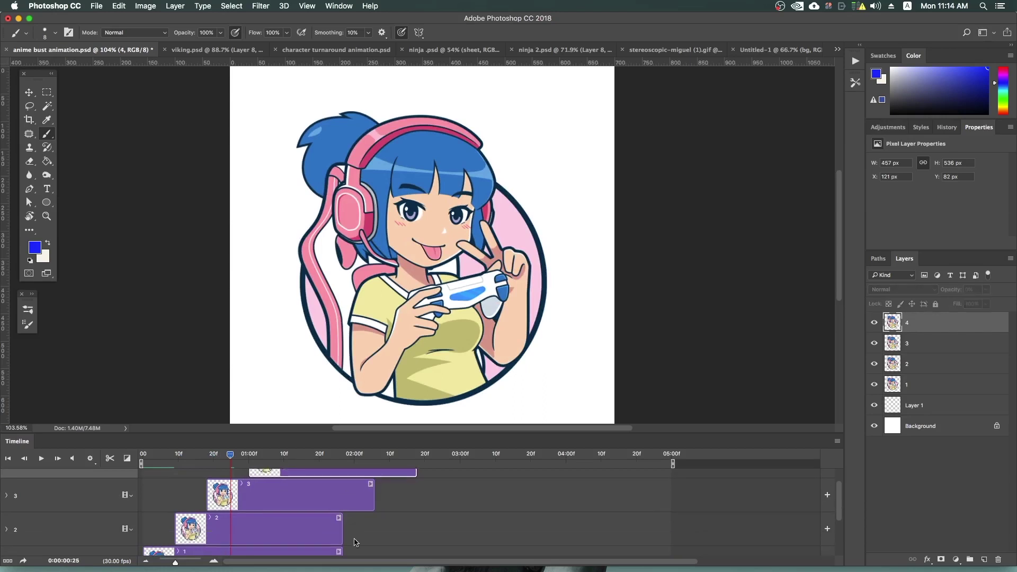
{"action": "scroll", "coordinate": [375, 522], "scroll_direction": "down", "scroll_amount": 1}
Make the ends of layers 1, 2 and 4 match, pull the work area in, and preview.
{"action": "left_click_drag", "start_coordinate": [340, 542], "coordinate": [367, 540]}
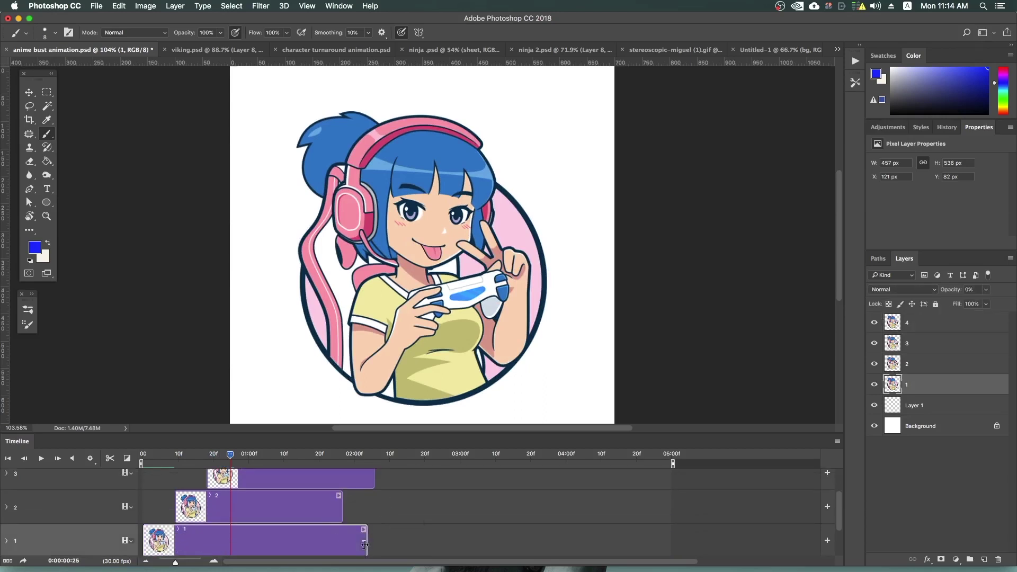
{"action": "mouse_move", "coordinate": [342, 509]}
{"action": "left_mouse_down"}
{"action": "mouse_move", "coordinate": [373, 509]}
{"action": "mouse_move", "coordinate": [374, 540]}
{"action": "left_mouse_up"}
{"action": "scroll", "coordinate": [384, 531], "scroll_direction": "up", "scroll_amount": 1}
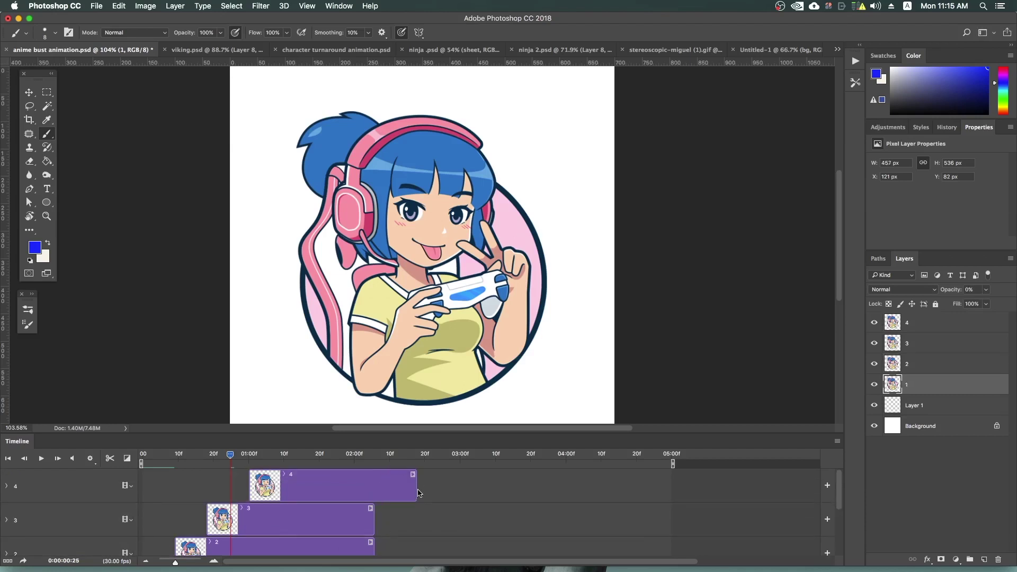
{"action": "left_click_drag", "start_coordinate": [416, 493], "coordinate": [374, 493]}
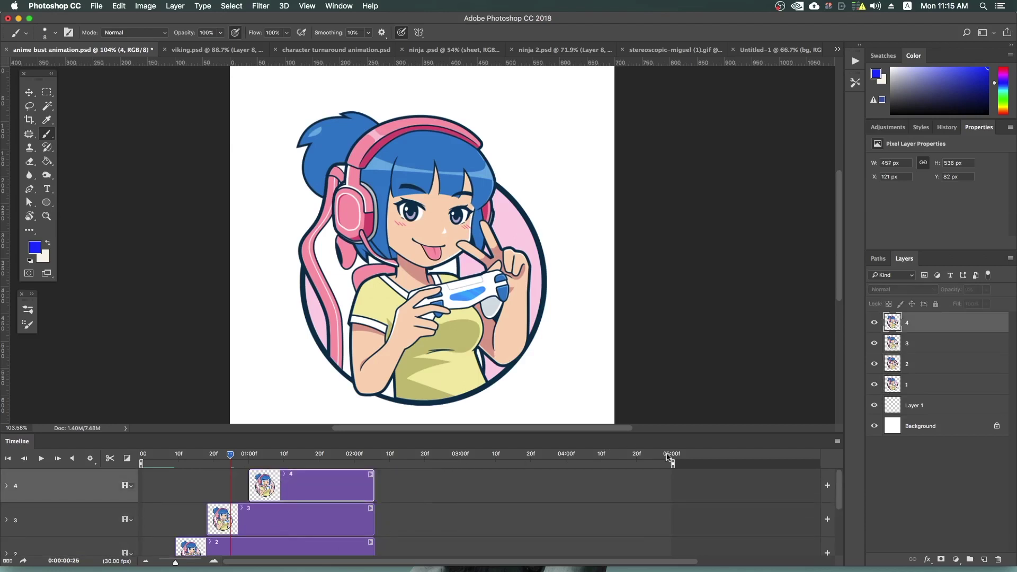
{"action": "left_click_drag", "start_coordinate": [673, 463], "coordinate": [377, 464]}
{"action": "key", "text": "space"}
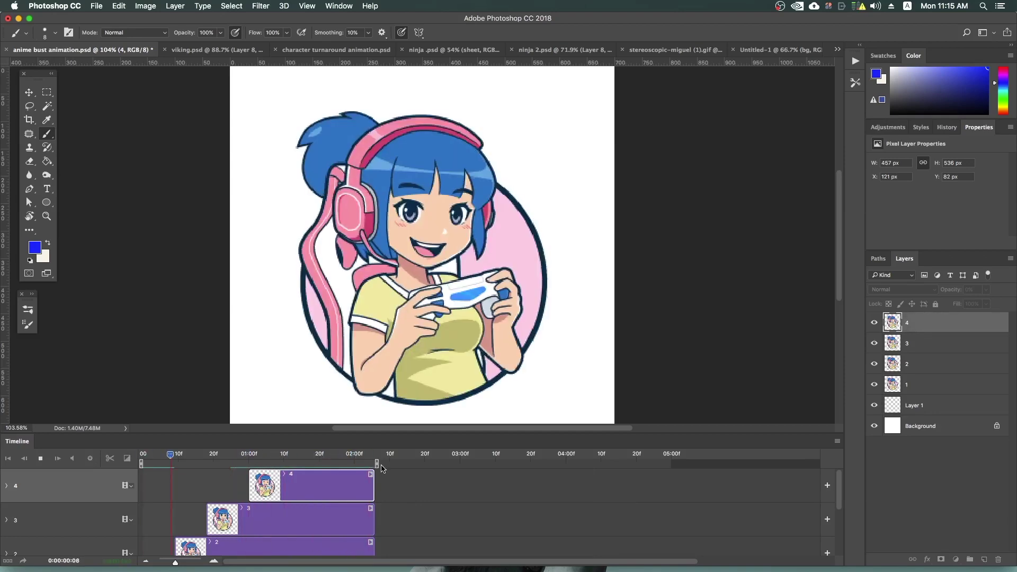
{"action": "key", "text": "space"}
Start layer 4's clip at 10f, preview from the first frame, then undo the alignment changes.
{"action": "mouse_move", "coordinate": [250, 492]}
{"action": "left_mouse_down"}
{"action": "mouse_move", "coordinate": [176, 492]}
{"action": "mouse_move", "coordinate": [175, 519]}
{"action": "left_mouse_up"}
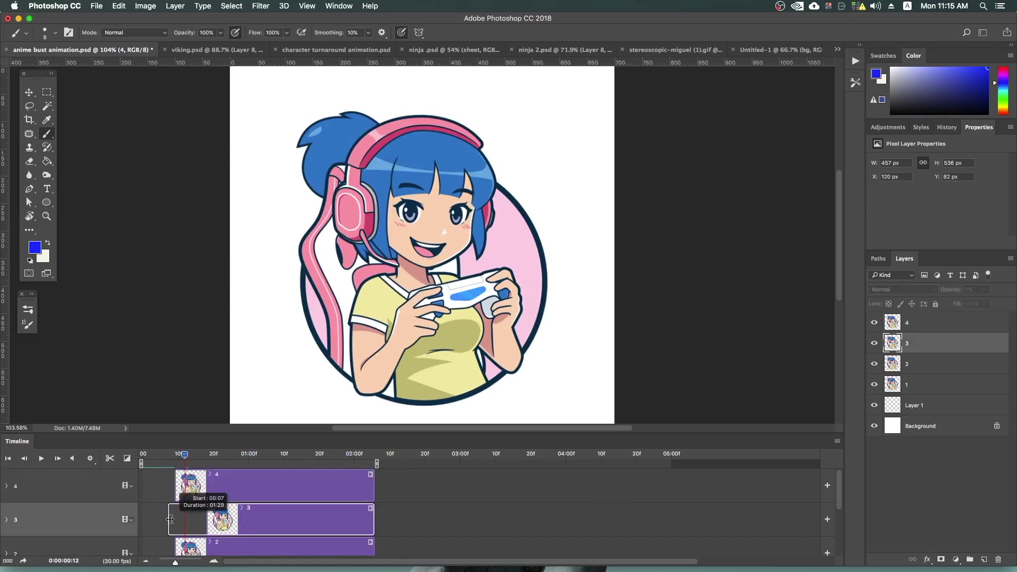
{"action": "left_click_drag", "start_coordinate": [186, 462], "coordinate": [142, 462]}
{"action": "key", "text": "space"}
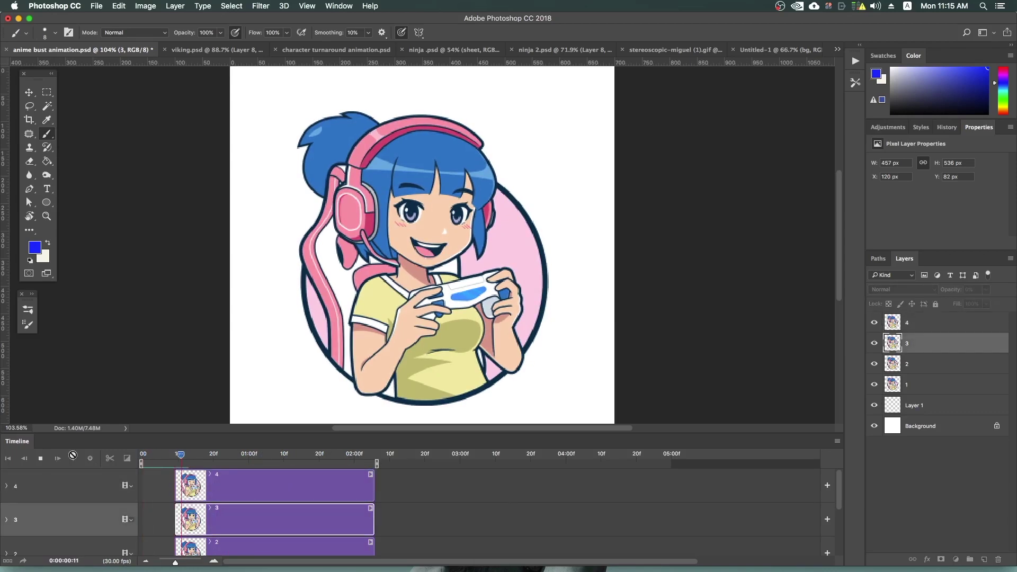
{"action": "key", "text": "space"}
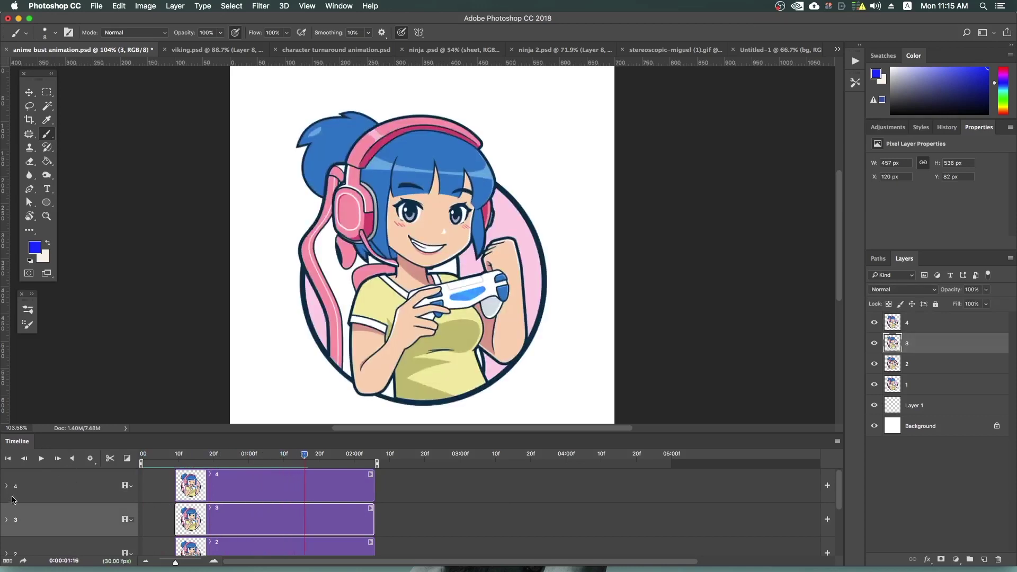
{"action": "key", "text": "ctrl+alt+z"}
{"action": "key", "text": "ctrl+alt+z"}
Expand the opacity tracks of layers 4 and 3 and scrub to just past one second.
{"action": "left_click", "coordinate": [7, 486]}
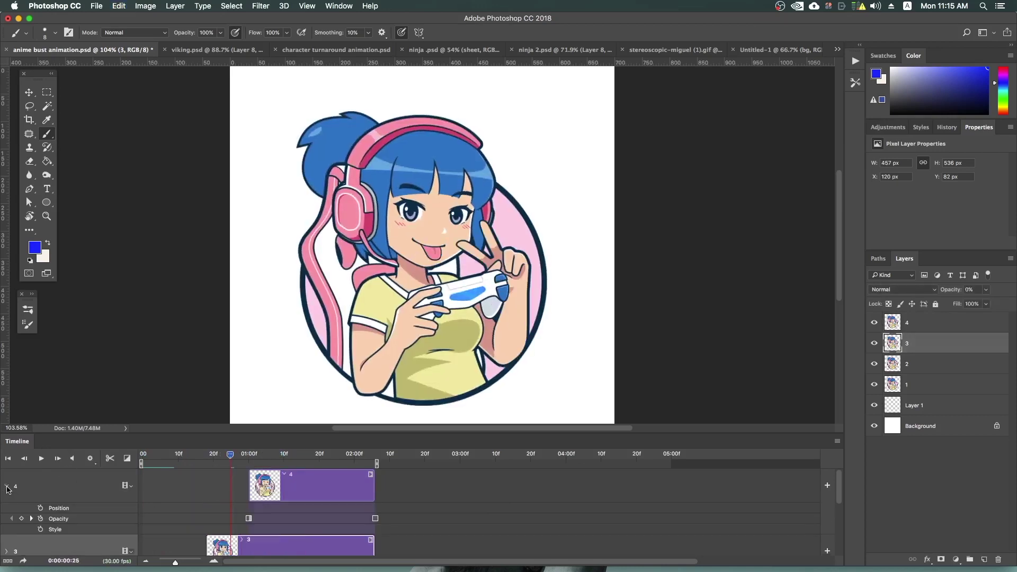
{"action": "scroll", "coordinate": [374, 520], "scroll_direction": "down", "scroll_amount": 1}
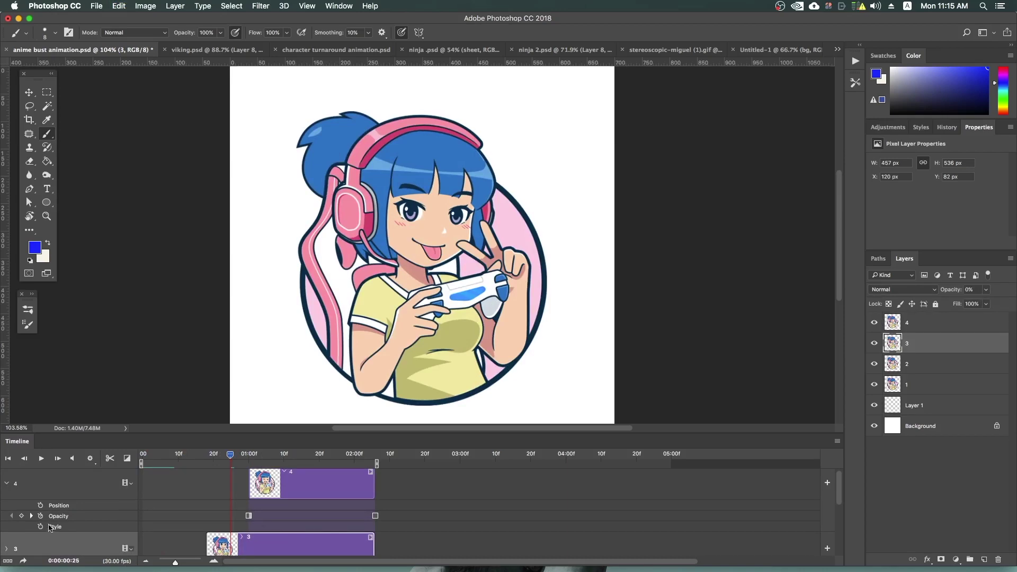
{"action": "left_click_drag", "start_coordinate": [217, 457], "coordinate": [250, 472]}
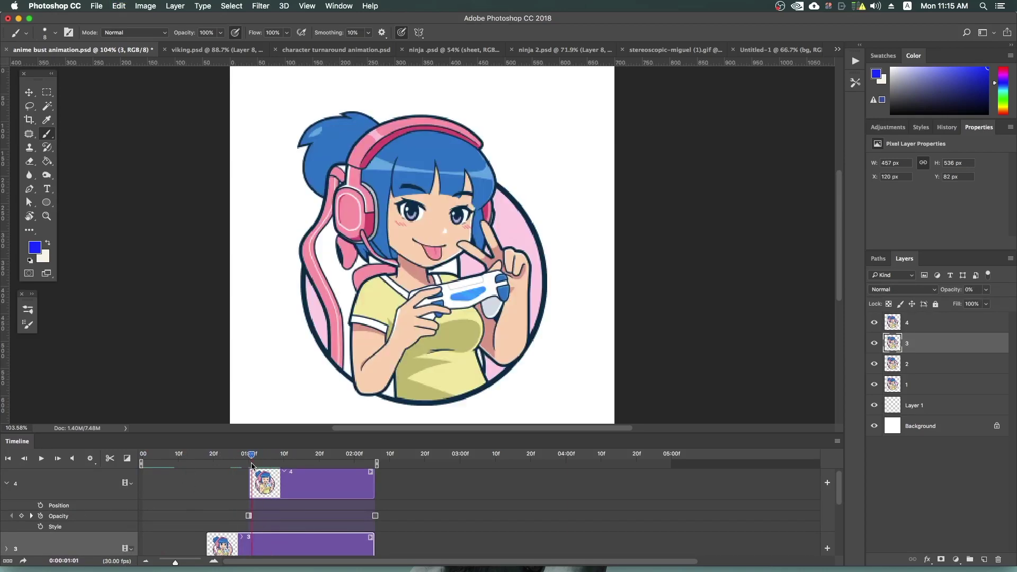
{"action": "scroll", "coordinate": [250, 473], "scroll_direction": "down", "scroll_amount": 3}
{"action": "scroll", "coordinate": [233, 494], "scroll_direction": "down", "scroll_amount": 1}
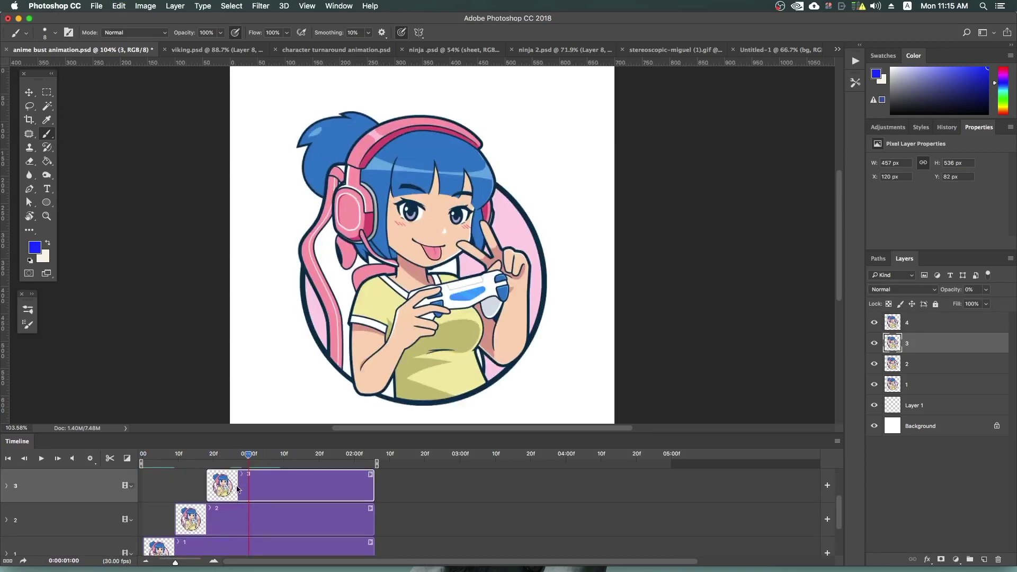
{"action": "left_click", "coordinate": [7, 487]}
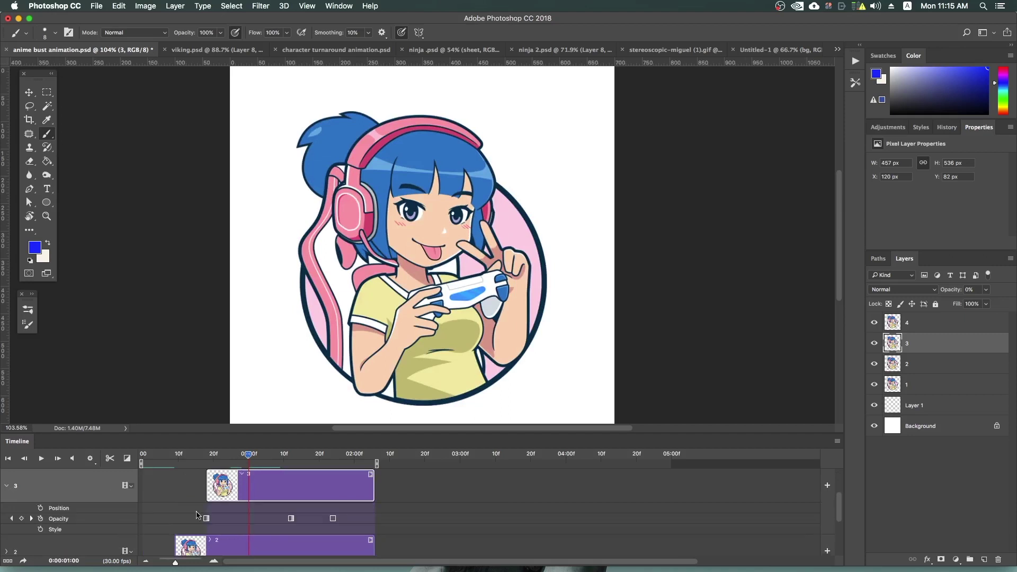
{"action": "left_click_drag", "start_coordinate": [244, 468], "coordinate": [271, 495]}
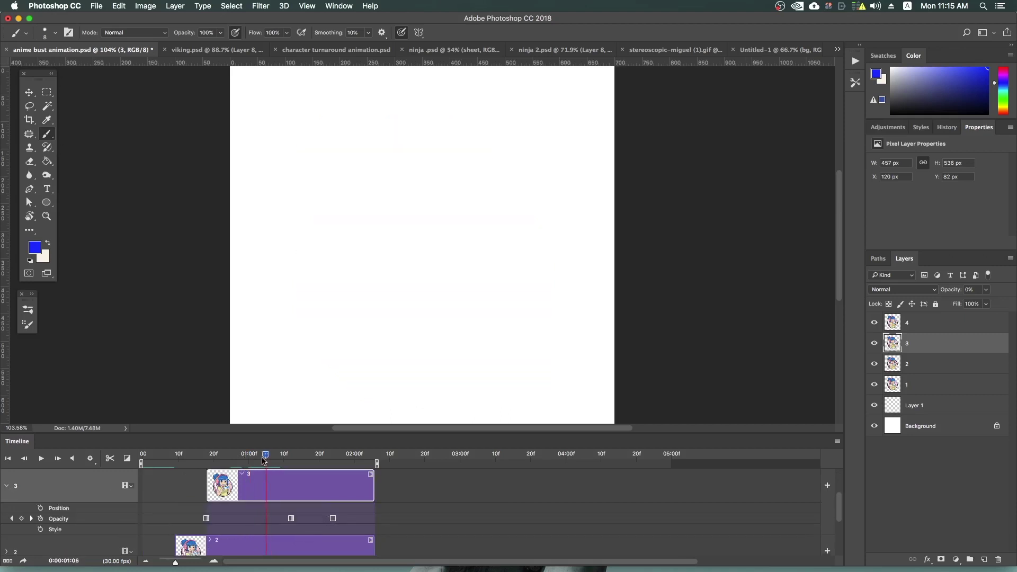
{"action": "scroll", "coordinate": [267, 484], "scroll_direction": "up", "scroll_amount": 1}
{"action": "scroll", "coordinate": [263, 474], "scroll_direction": "up", "scroll_amount": 1}
{"action": "mouse_move", "coordinate": [253, 459]}
{"action": "left_mouse_down"}
{"action": "mouse_move", "coordinate": [266, 460]}
{"action": "mouse_move", "coordinate": [253, 460]}
{"action": "left_mouse_up"}
Set layer 4's opacity keyframe at 1:01 to 100%, preview, and rewind to the start.
{"action": "left_click_drag", "start_coordinate": [248, 501], "coordinate": [250, 505]}
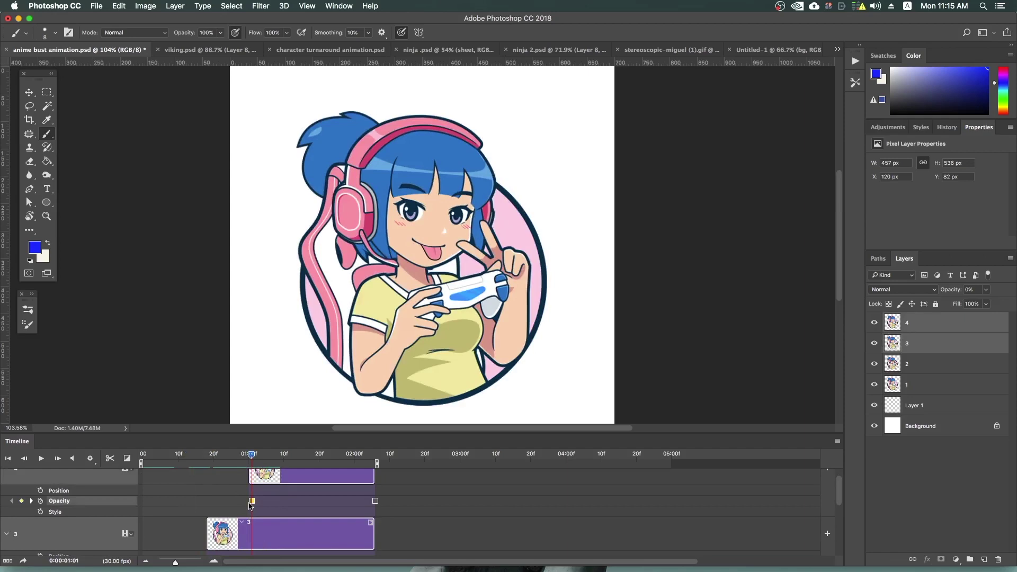
{"action": "mouse_move", "coordinate": [253, 459]}
{"action": "left_mouse_down"}
{"action": "mouse_move", "coordinate": [265, 459]}
{"action": "mouse_move", "coordinate": [252, 459]}
{"action": "left_mouse_up"}
{"action": "left_click_drag", "start_coordinate": [953, 292], "coordinate": [980, 292]}
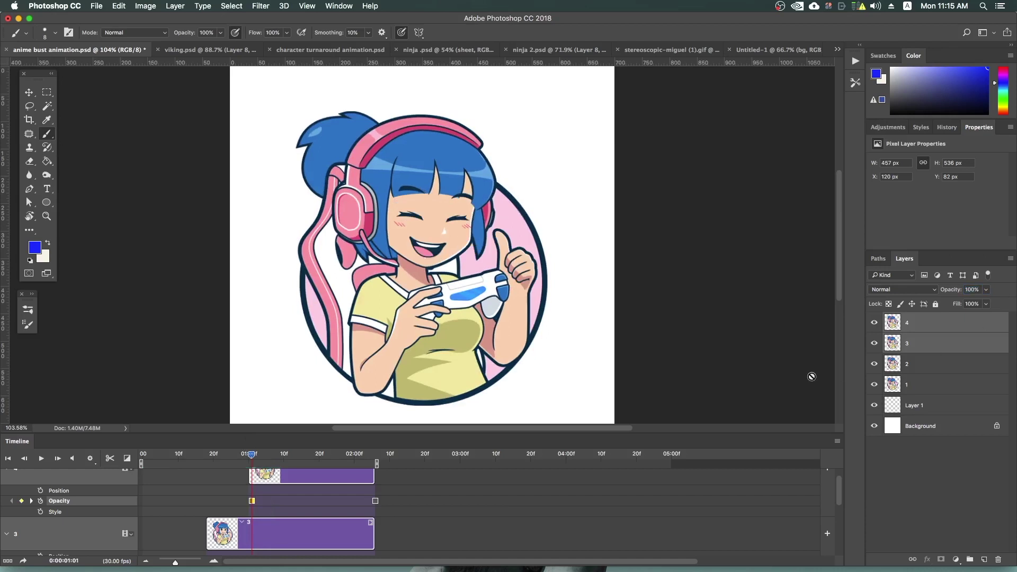
{"action": "key", "text": "space"}
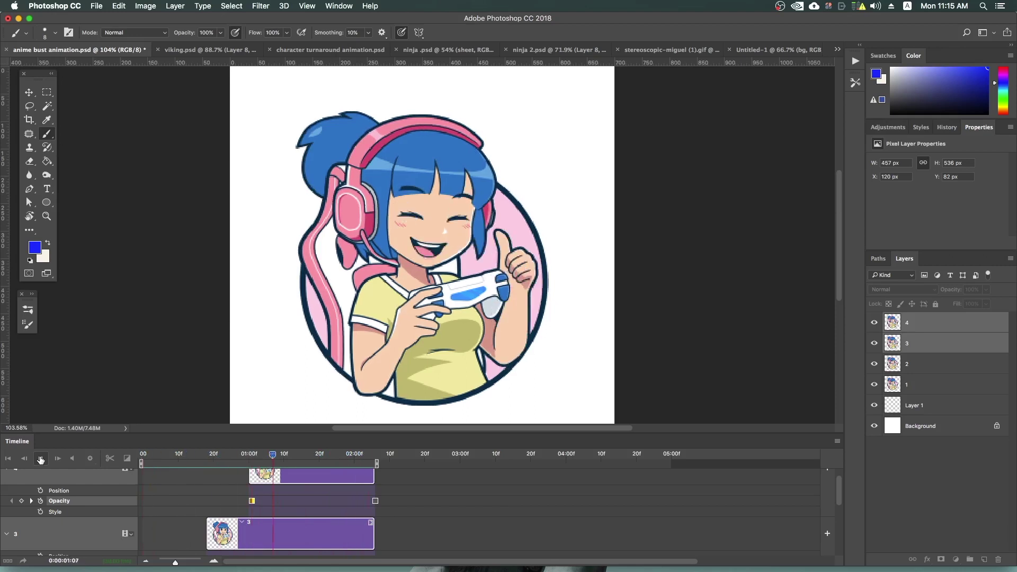
{"action": "key", "text": "space"}
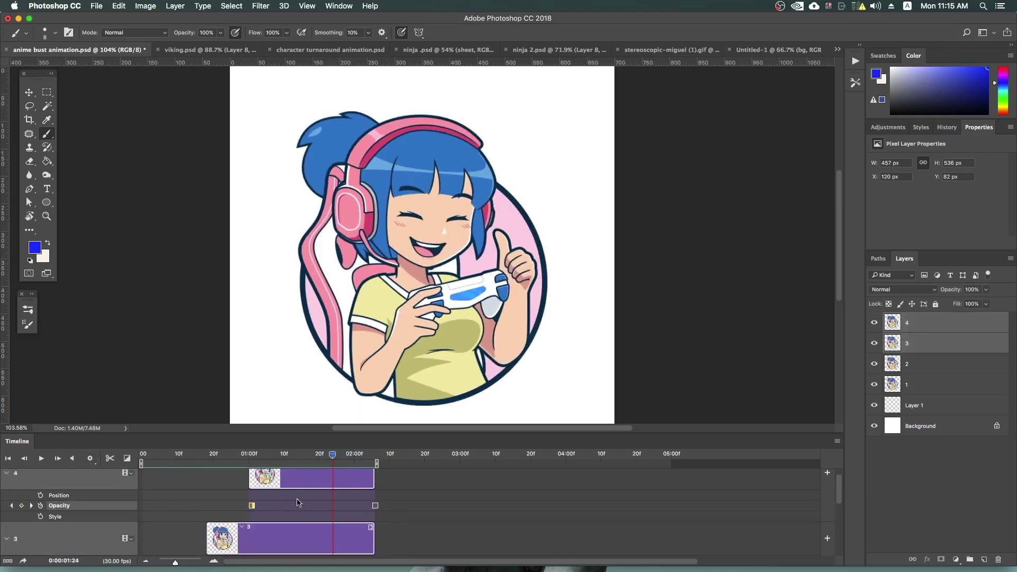
{"action": "scroll", "coordinate": [319, 466], "scroll_direction": "up", "scroll_amount": 2}
{"action": "left_click_drag", "start_coordinate": [325, 456], "coordinate": [142, 456]}
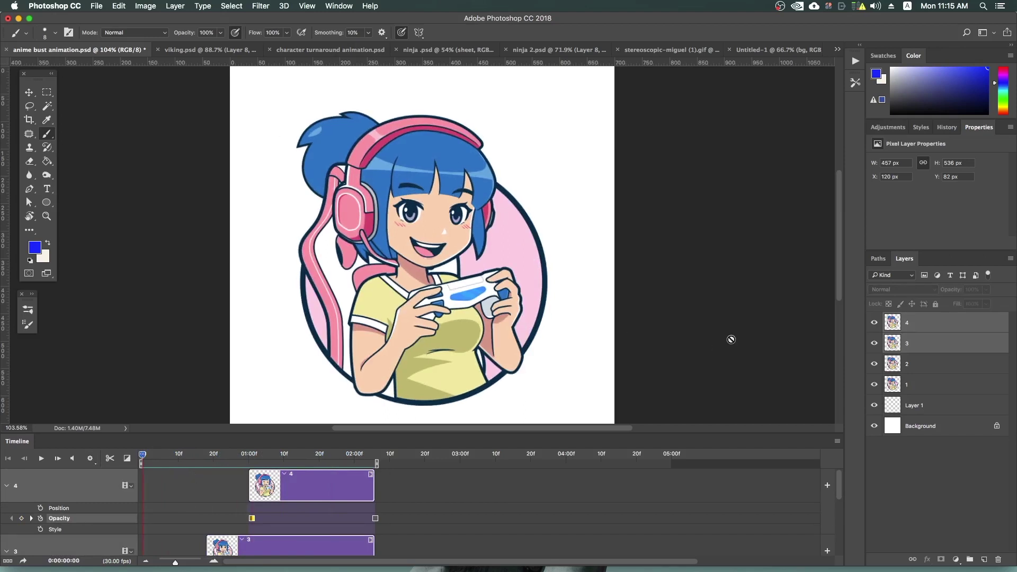
Convert the video timeline to a nine-frame frame animation and play it through several times.
{"action": "left_click", "coordinate": [5, 561]}
{"action": "left_click", "coordinate": [565, 224]}
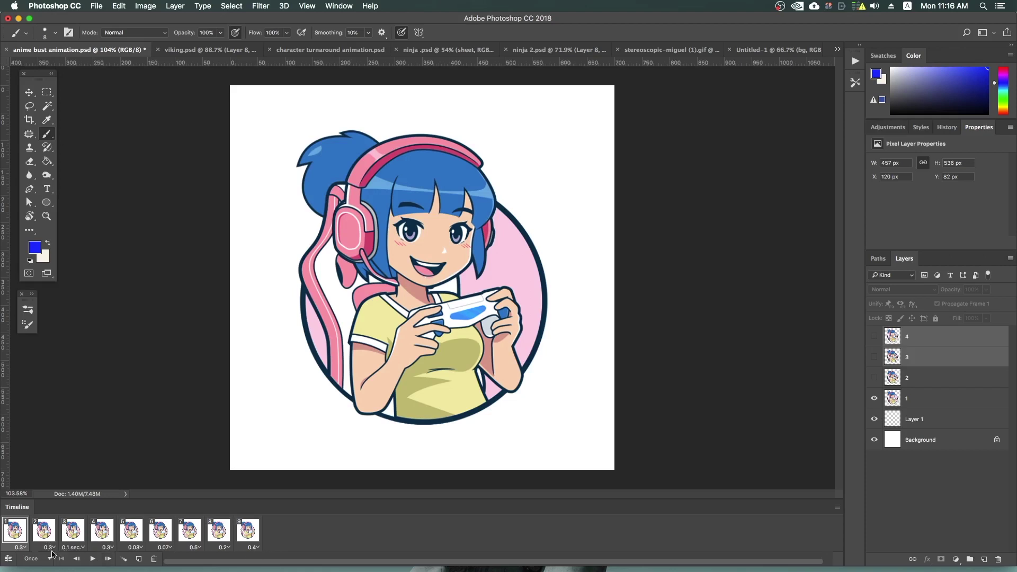
{"action": "left_click", "coordinate": [92, 560]}
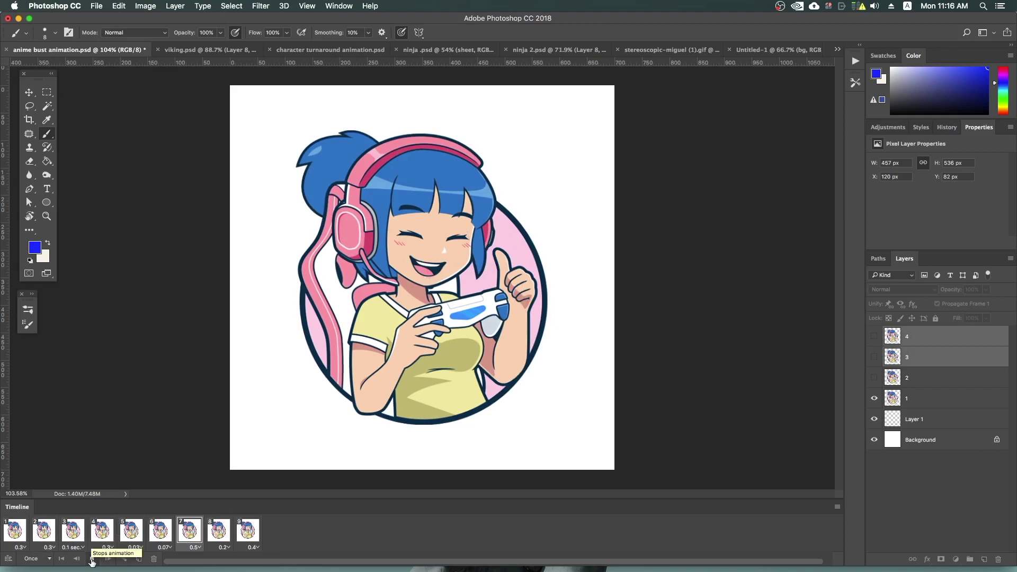
{"action": "left_click", "coordinate": [92, 560]}
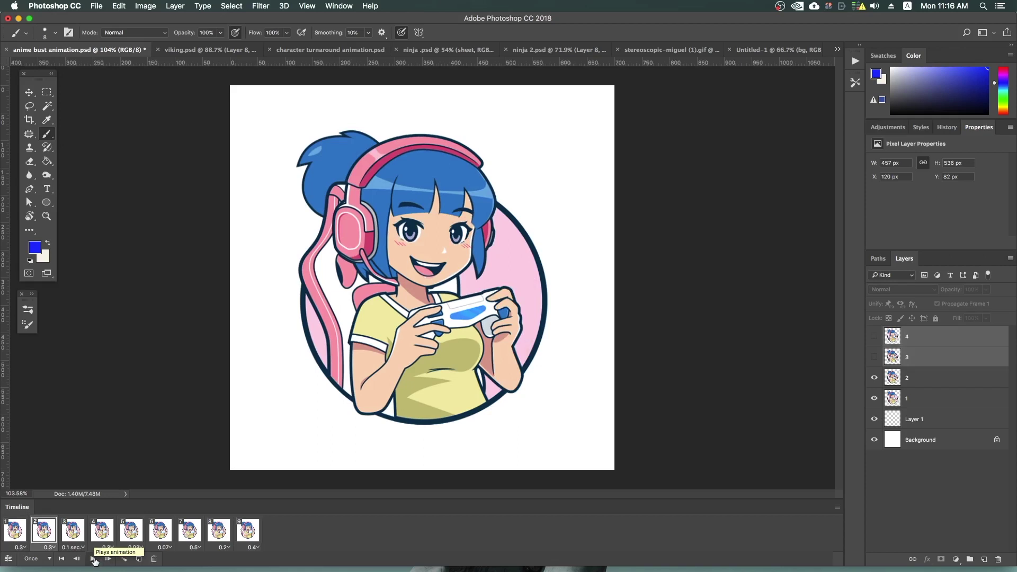
{"action": "left_click", "coordinate": [94, 560]}
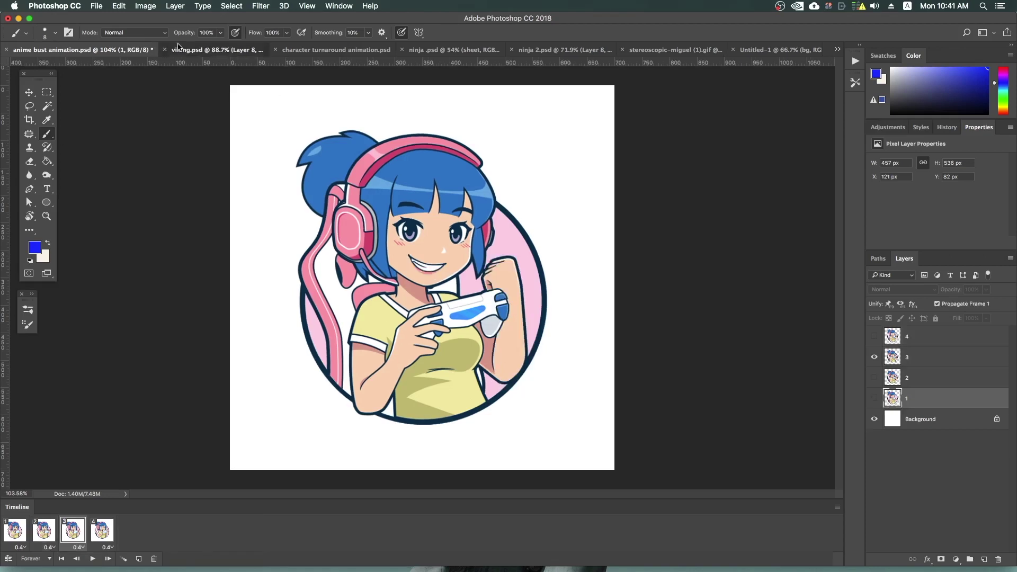
Play the viking, character turnaround and ninja running animations in their documents.
{"action": "left_click", "coordinate": [178, 47]}
{"action": "key", "text": "space"}
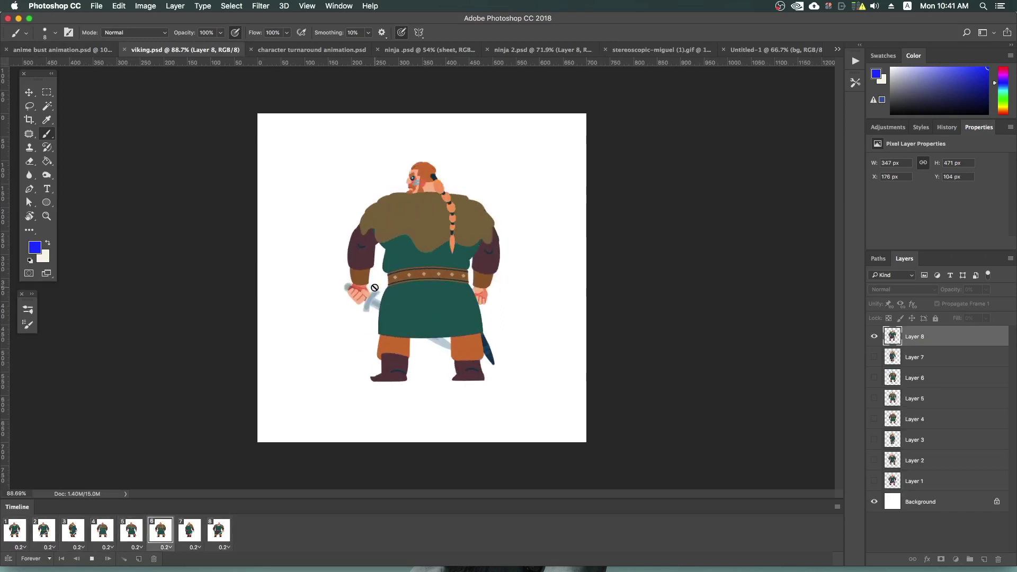
{"action": "left_click", "coordinate": [332, 51]}
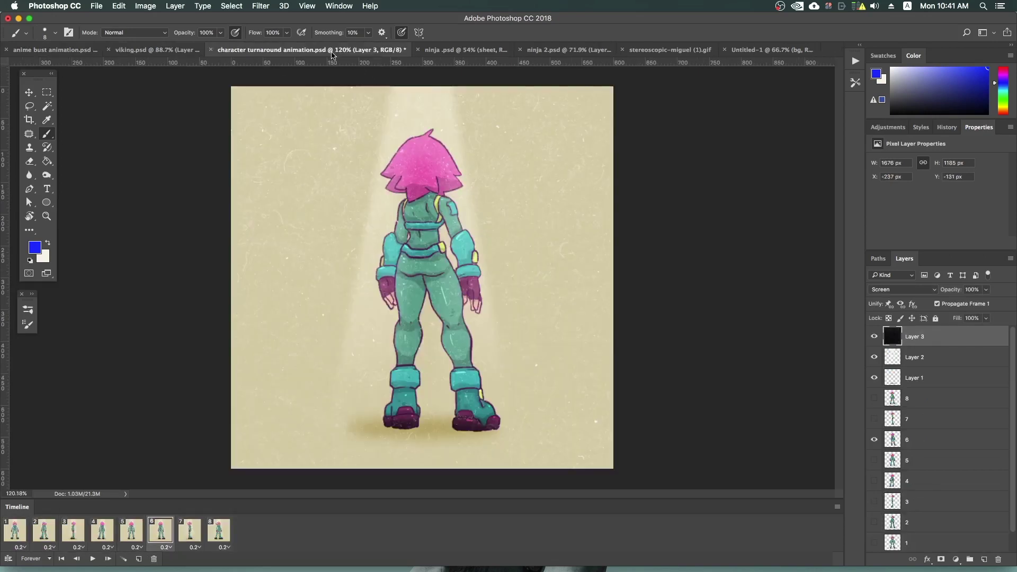
{"action": "key", "text": "space"}
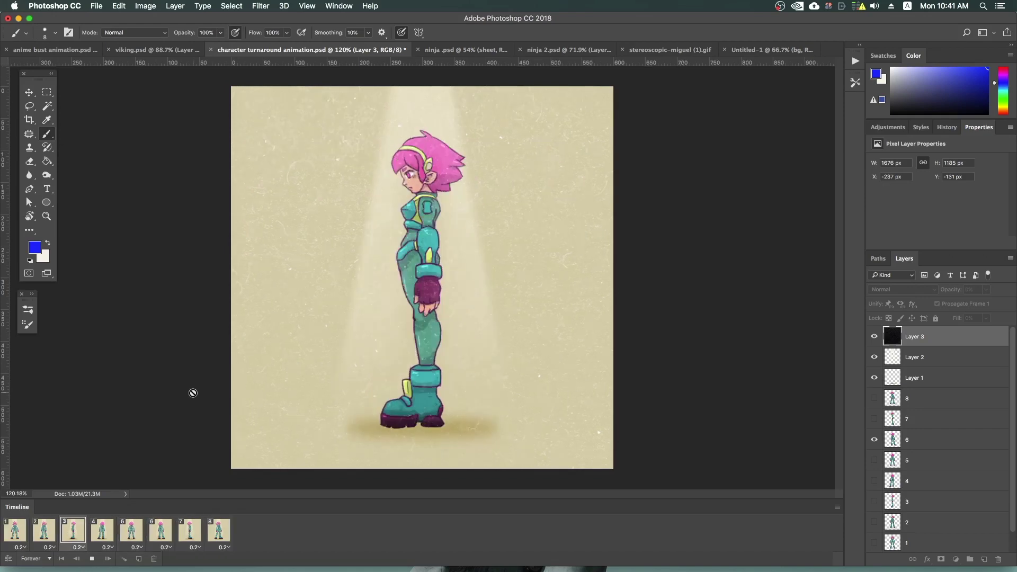
{"action": "key", "text": "space"}
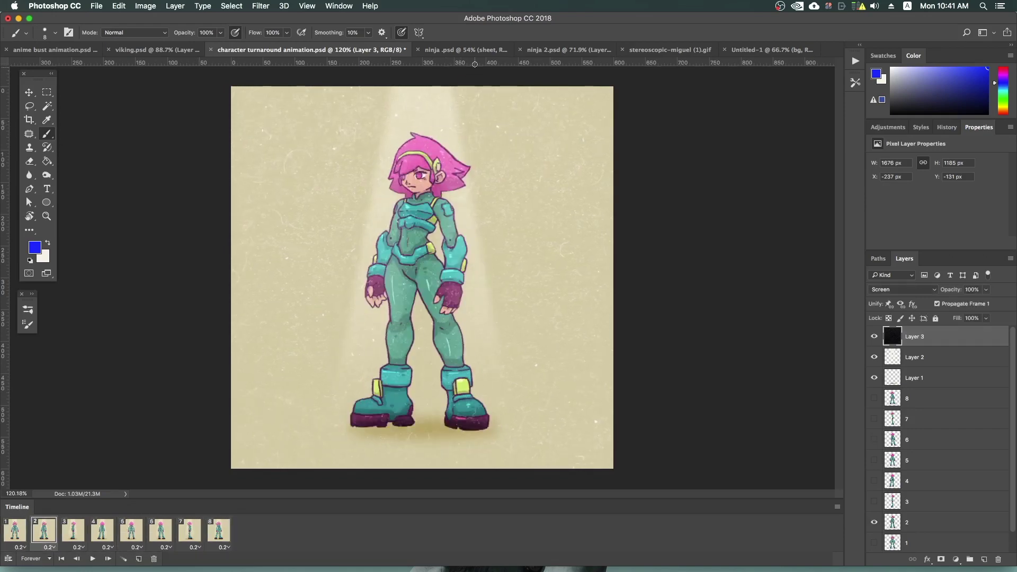
{"action": "left_click", "coordinate": [470, 51]}
{"action": "key", "text": "space"}
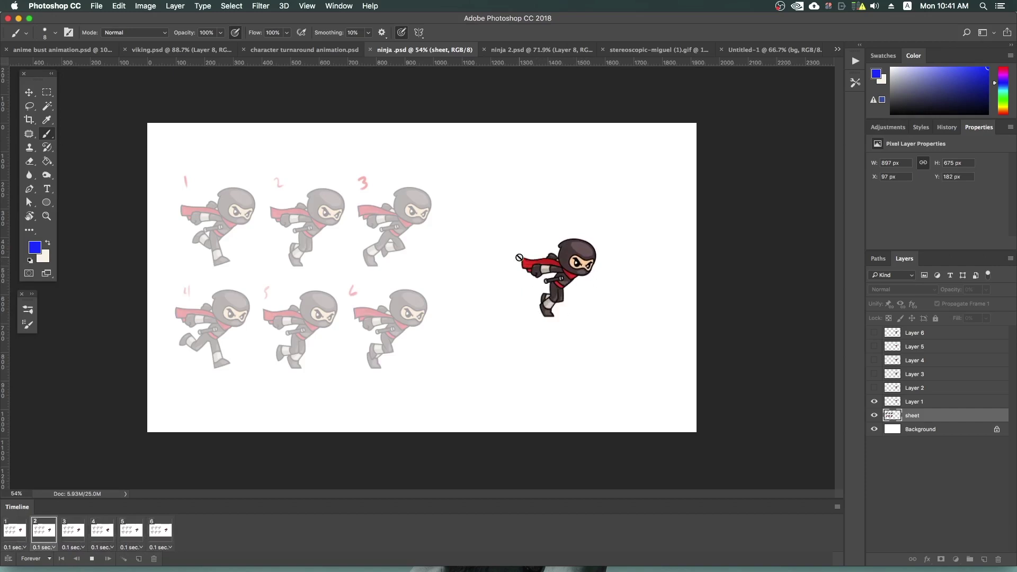
Cycle through the ninja 2, ninja, turnaround, viking and anime bust document tabs.
{"action": "left_click", "coordinate": [540, 49]}
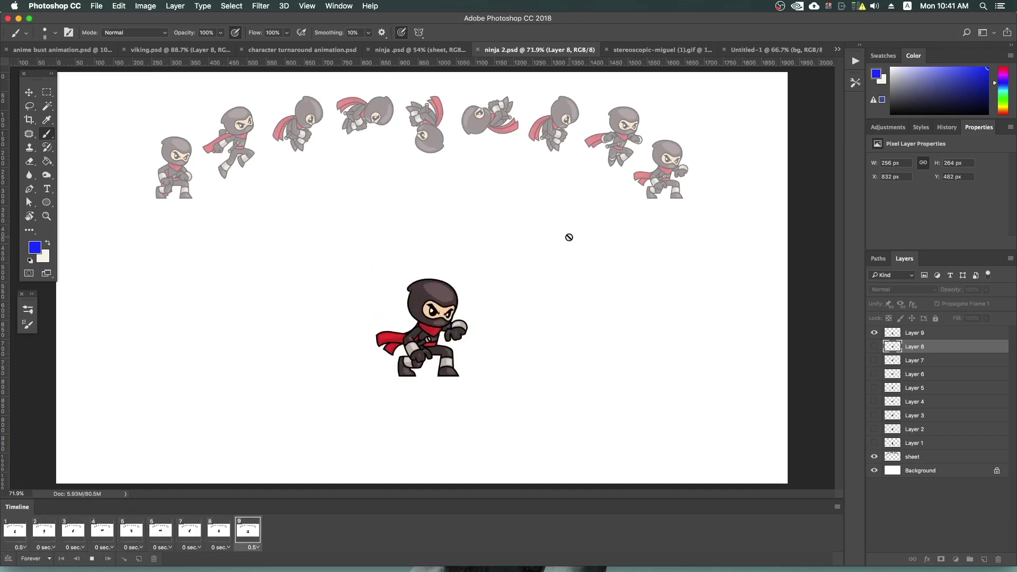
{"action": "left_click", "coordinate": [427, 50]}
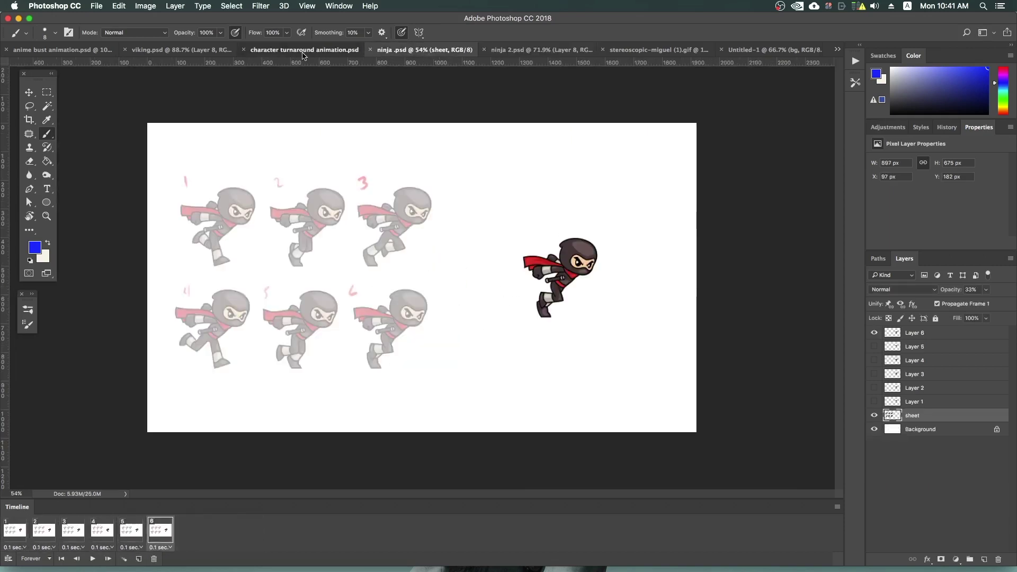
{"action": "left_click", "coordinate": [302, 53]}
{"action": "left_click", "coordinate": [170, 53]}
{"action": "left_click", "coordinate": [54, 53]}
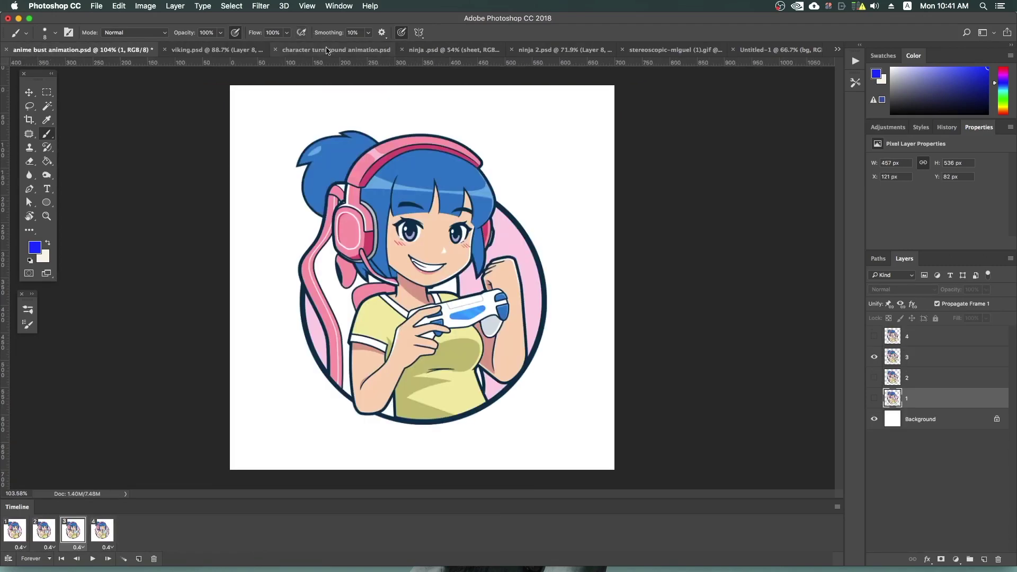
{"action": "left_click", "coordinate": [331, 49]}
{"action": "left_click", "coordinate": [421, 49]}
{"action": "left_click", "coordinate": [536, 50]}
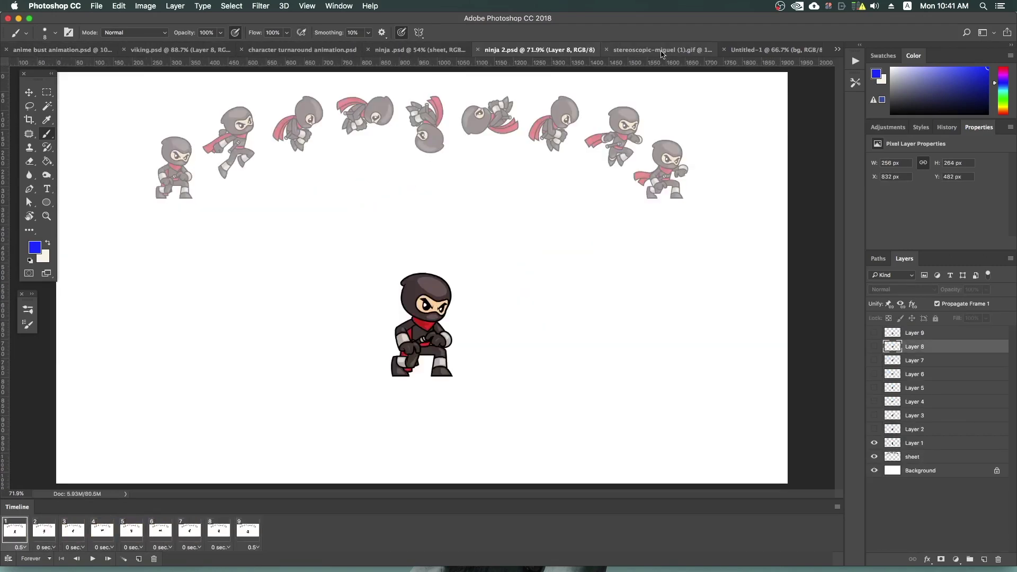
Show stereoscopic-miguel (1).gif, stop it on frame 3, and switch to Finder.
{"action": "left_click", "coordinate": [662, 51]}
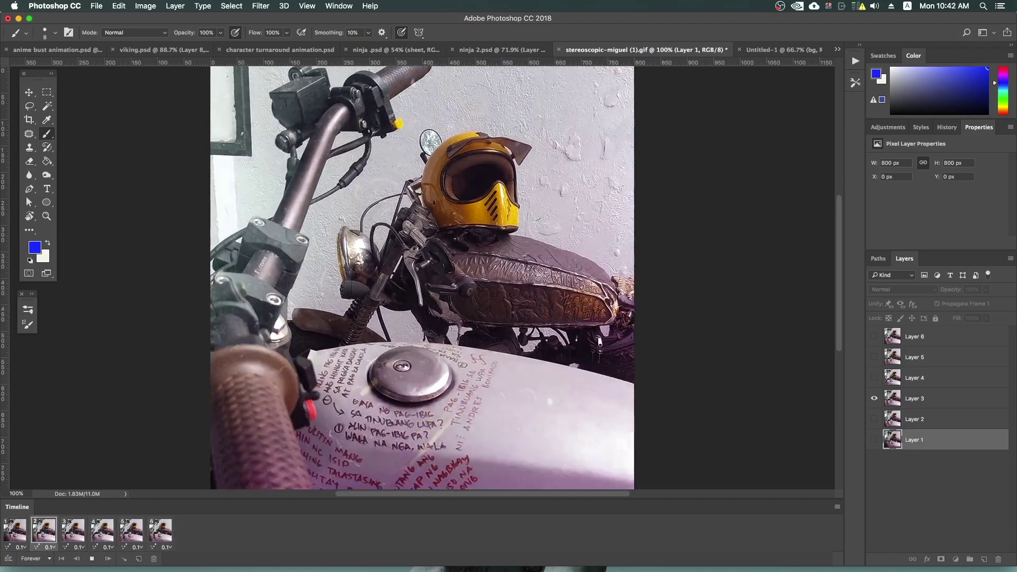
{"action": "key", "text": "space"}
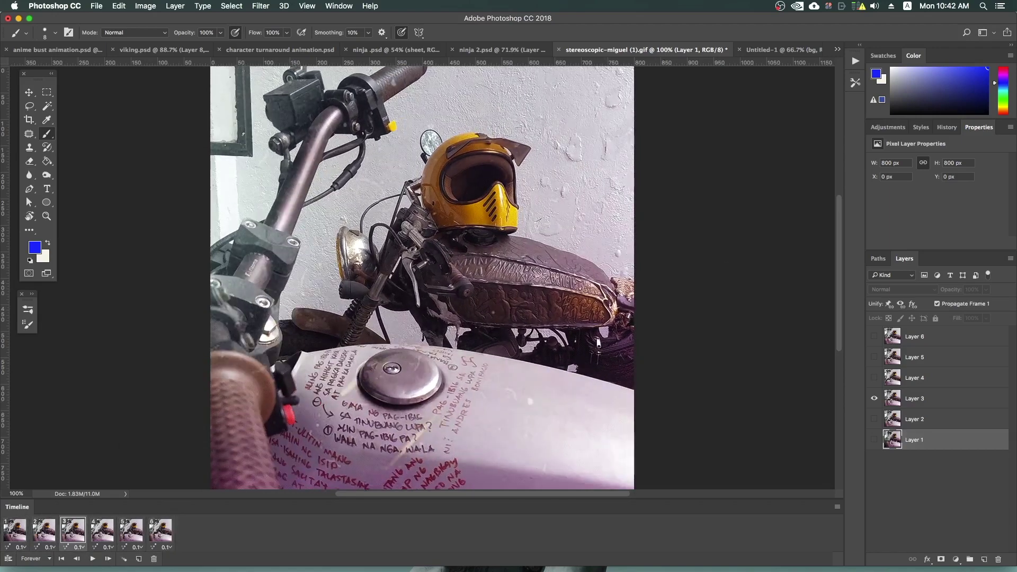
{"action": "key", "text": "super+Tab"}
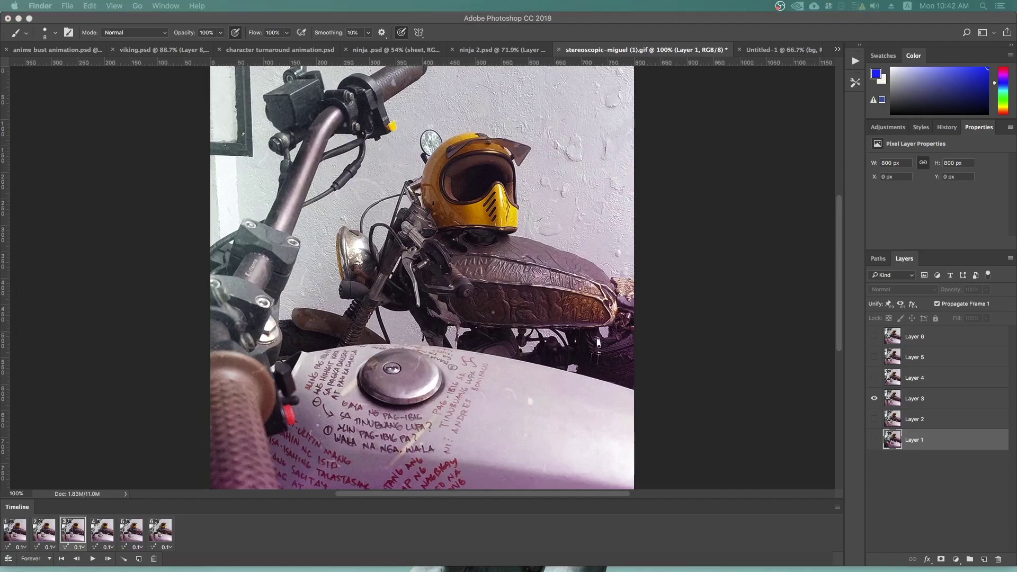
{"action": "key", "text": "space"}
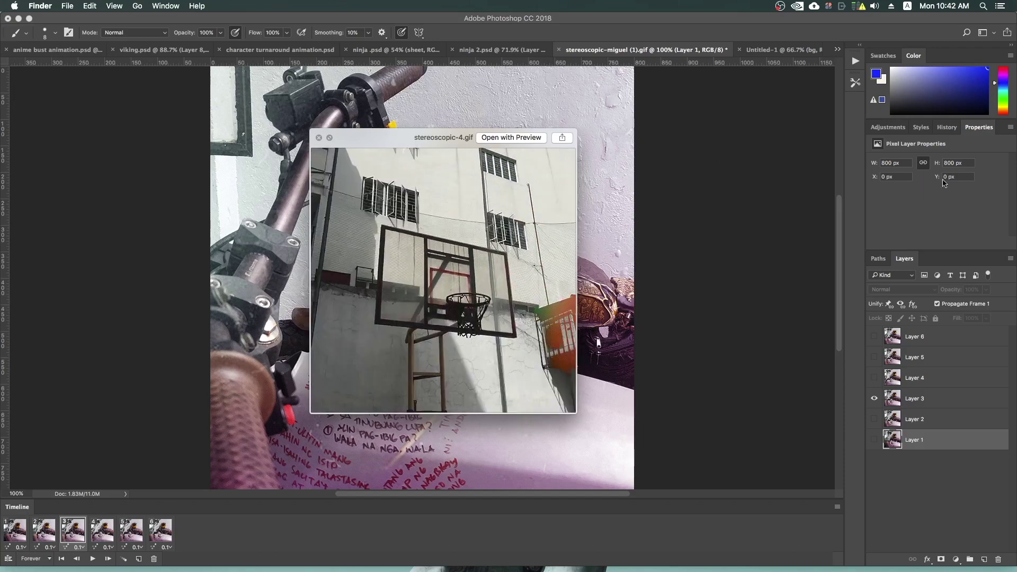
{"action": "key", "text": "space"}
{"action": "key", "text": "space"}
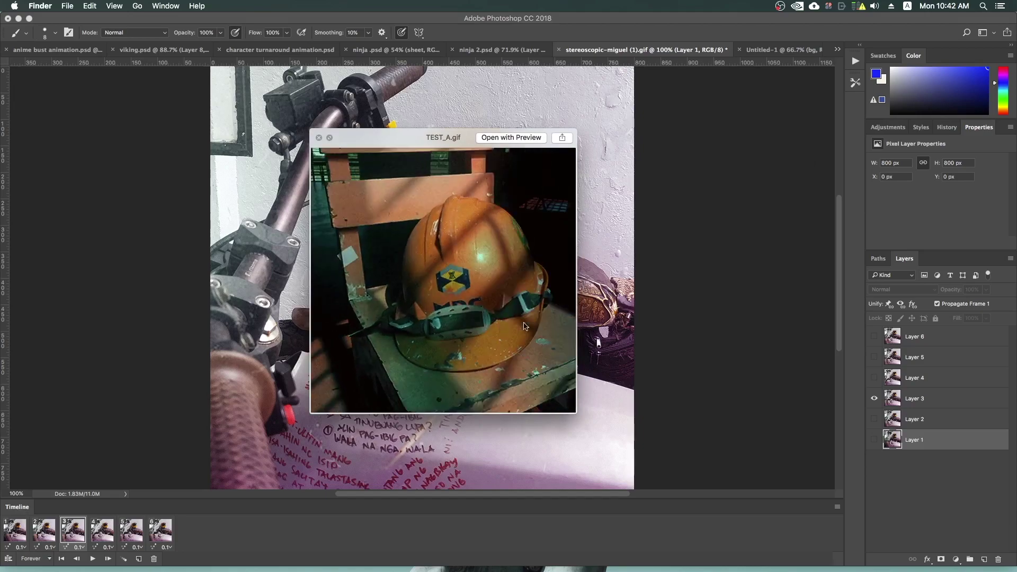
{"action": "key", "text": "space"}
{"action": "key", "text": "space"}
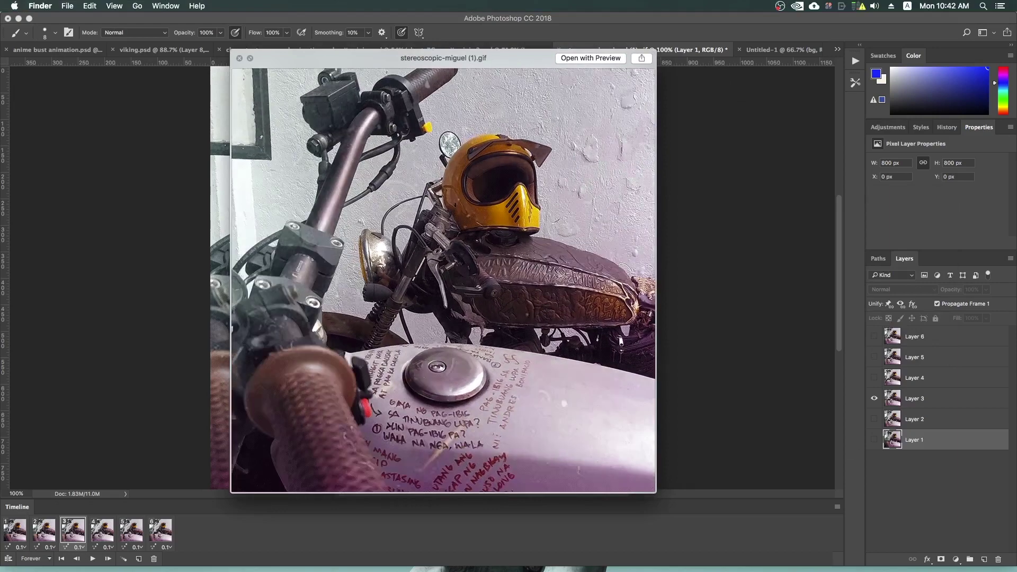
{"action": "key", "text": "space"}
{"action": "key", "text": "space"}
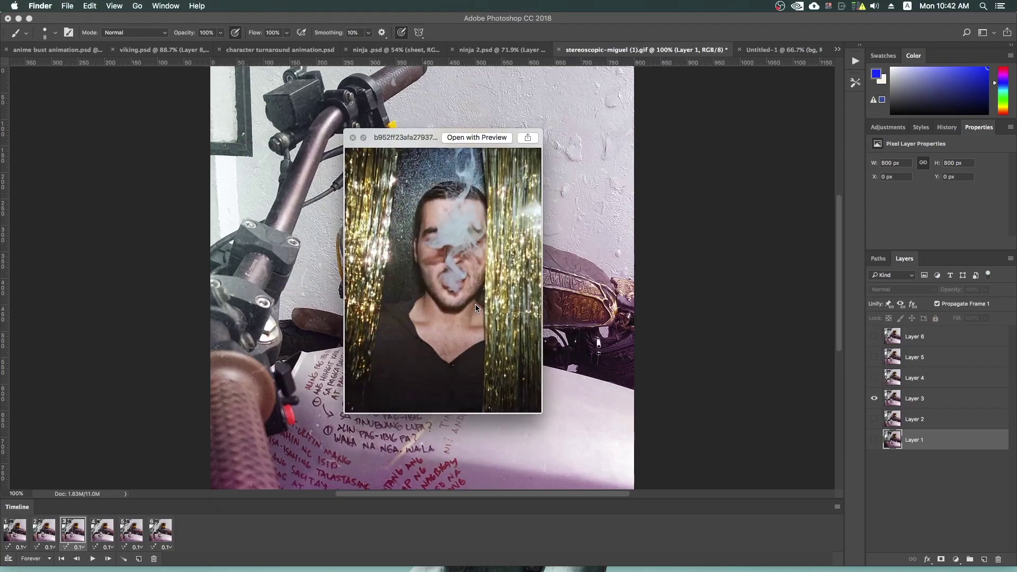
{"action": "key", "text": "space"}
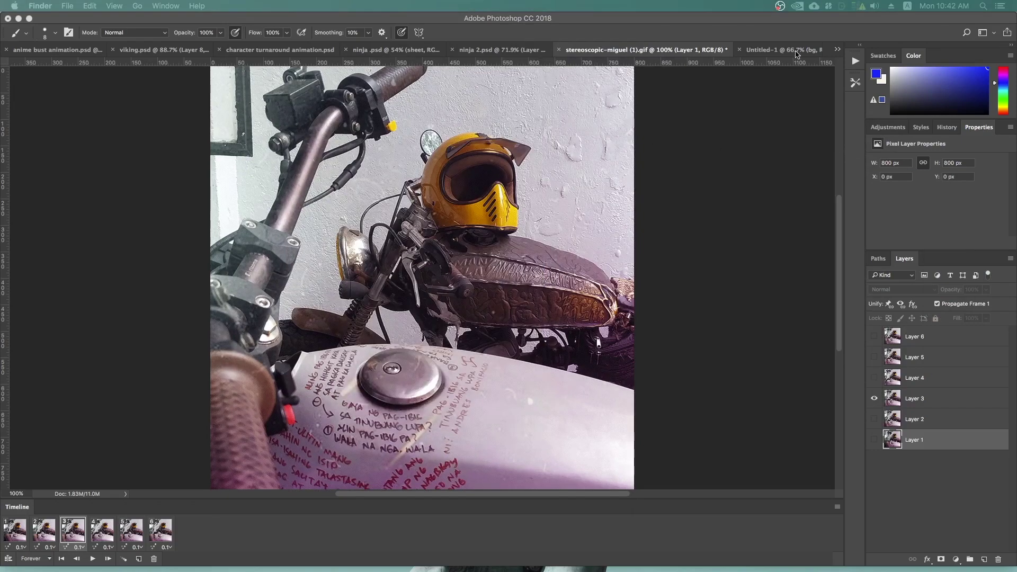
Browse the open documents to anime bust animation.psd and play its four 0.4-second frames.
{"action": "left_click", "coordinate": [719, 63]}
{"action": "left_click", "coordinate": [765, 52]}
{"action": "left_click", "coordinate": [506, 52]}
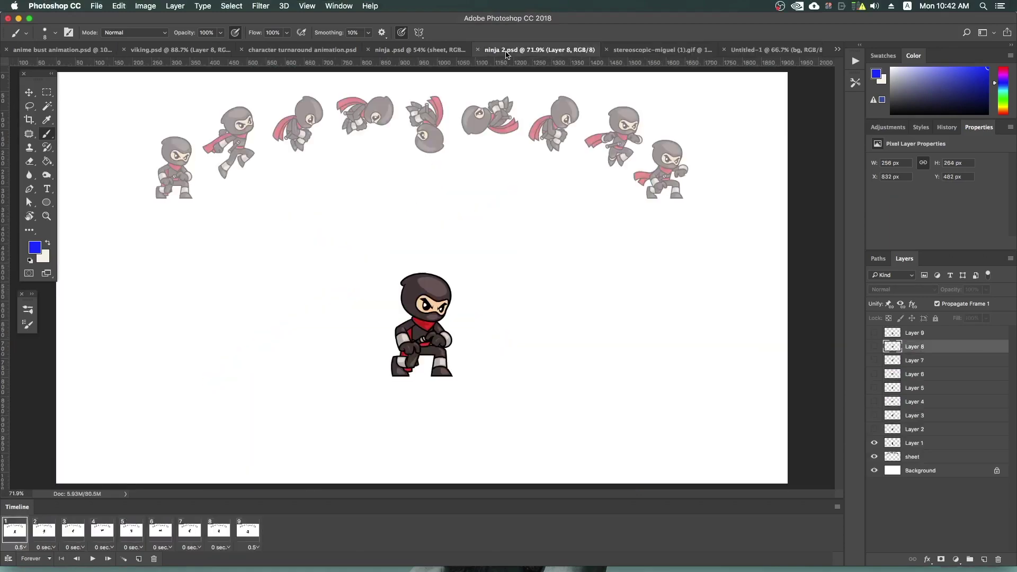
{"action": "left_click", "coordinate": [412, 52]}
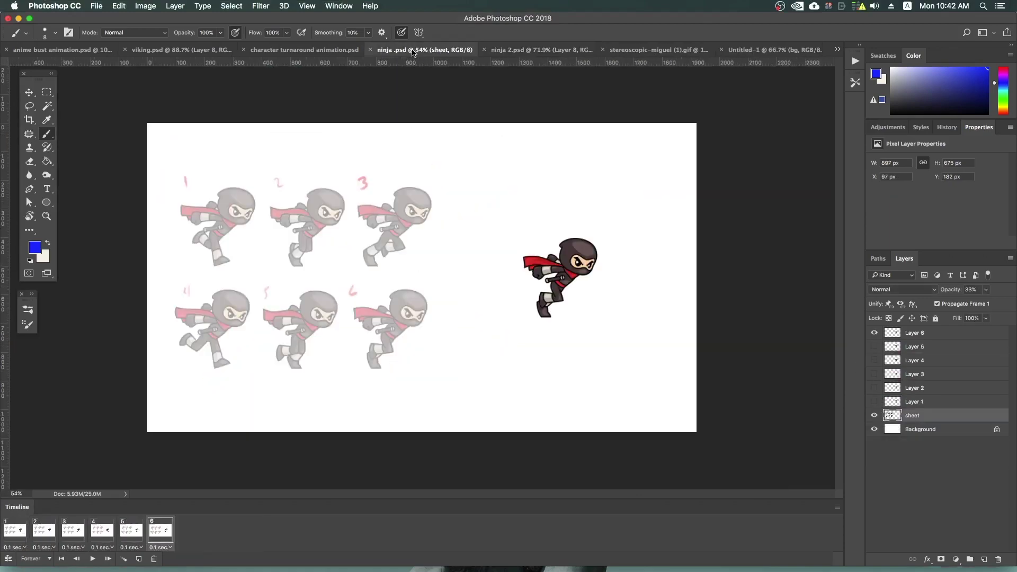
{"action": "left_click", "coordinate": [312, 52]}
{"action": "left_click", "coordinate": [549, 53]}
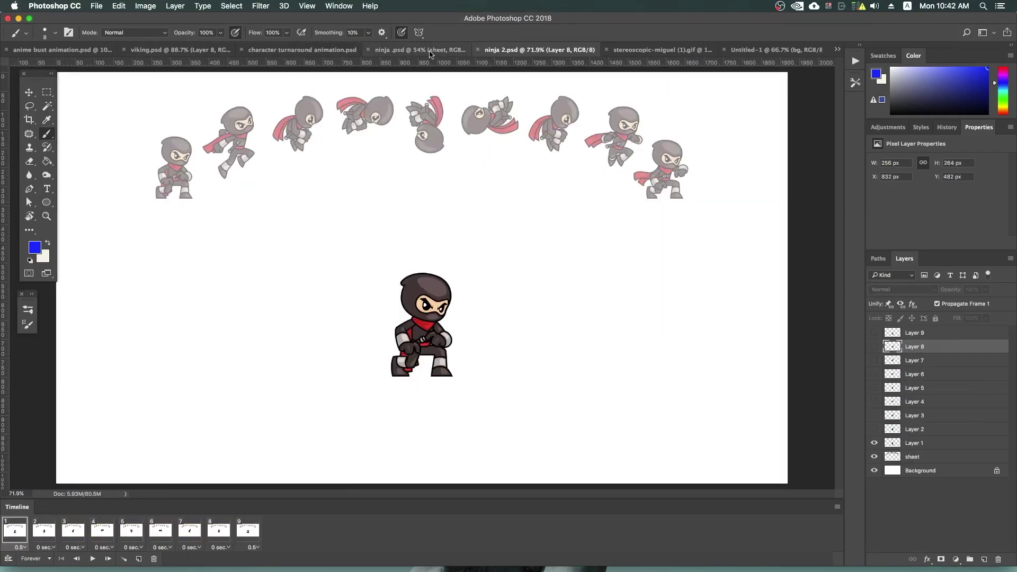
{"action": "left_click", "coordinate": [430, 52]}
{"action": "left_click", "coordinate": [313, 52]}
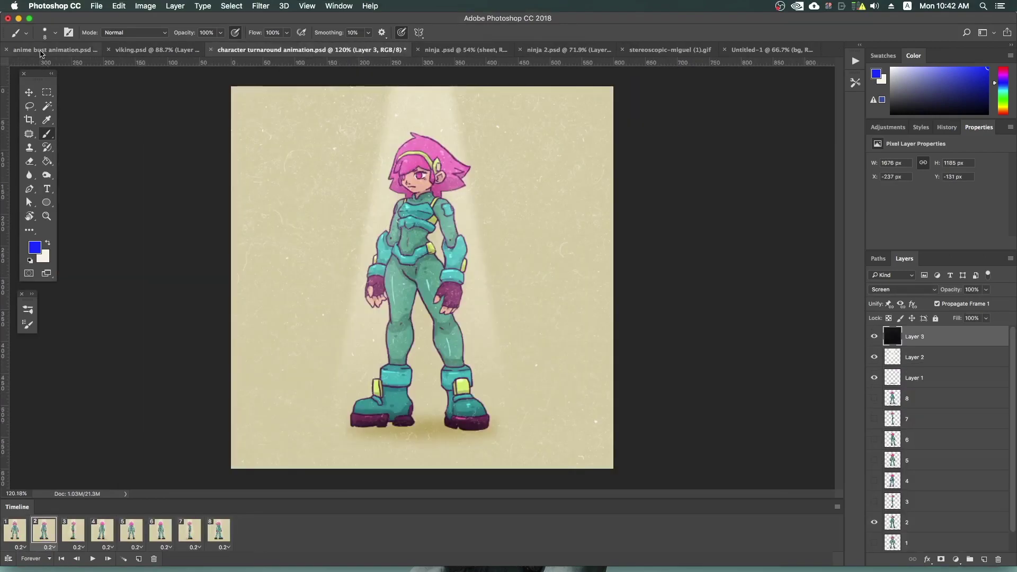
{"action": "left_click", "coordinate": [41, 53]}
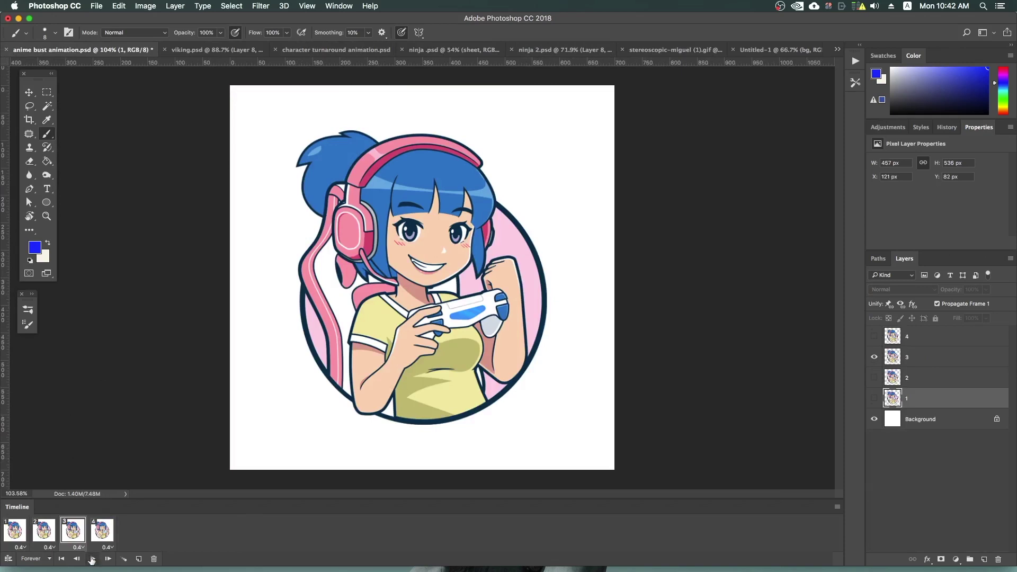
{"action": "left_click", "coordinate": [92, 559]}
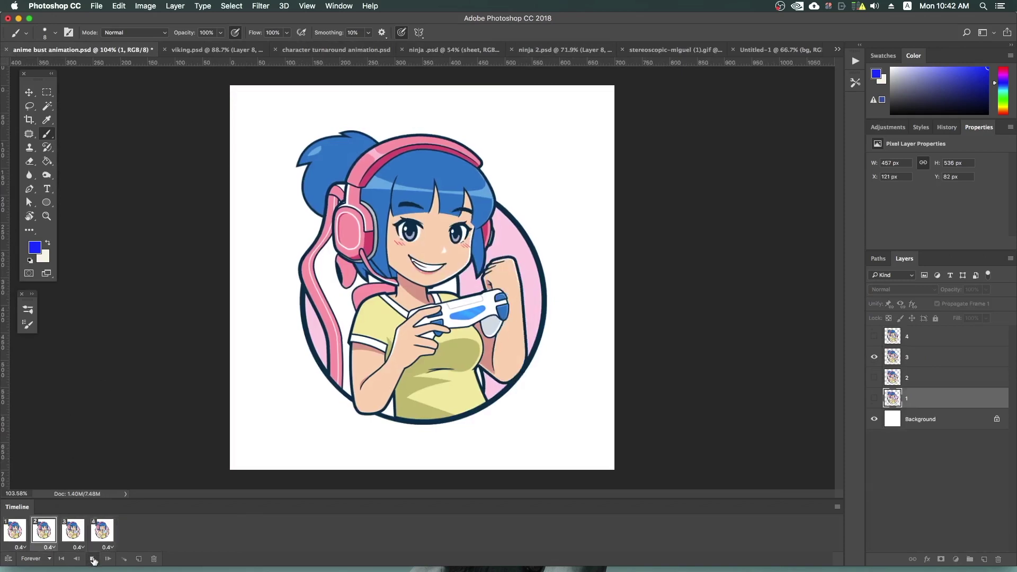